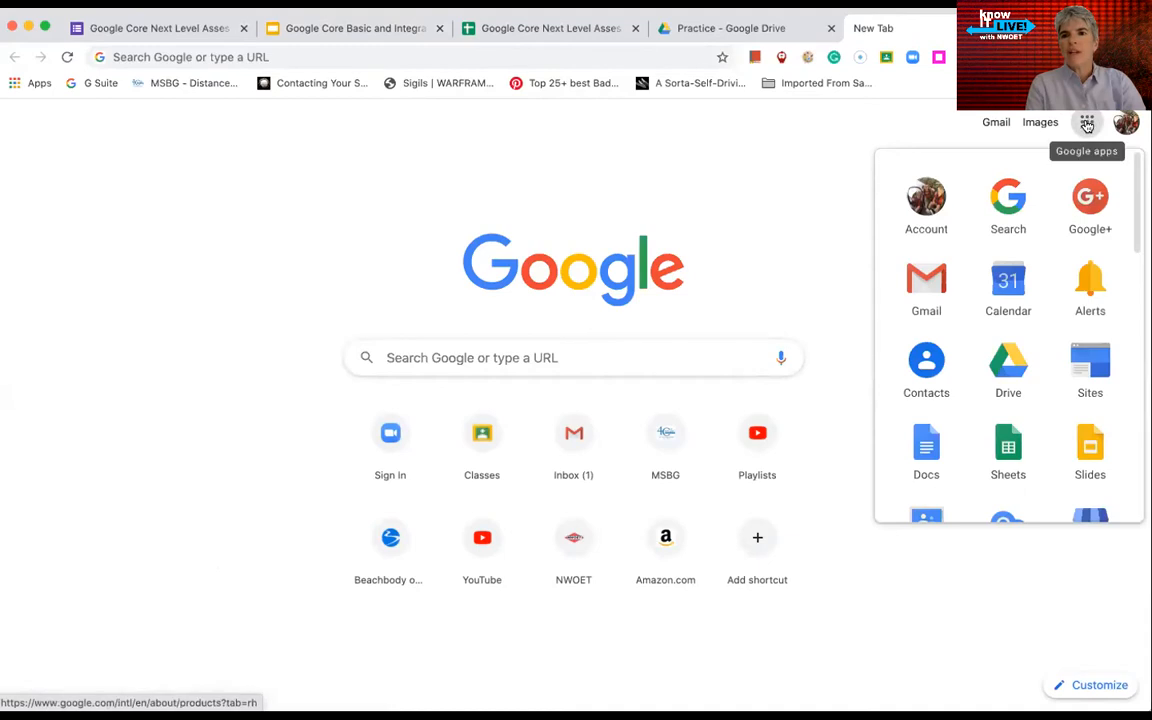
Look through the available Google apps and open Google Sites to view the existing sites list.
{"action": "scroll", "coordinate": [1008, 404], "scroll_direction": "down", "scroll_amount": 10}
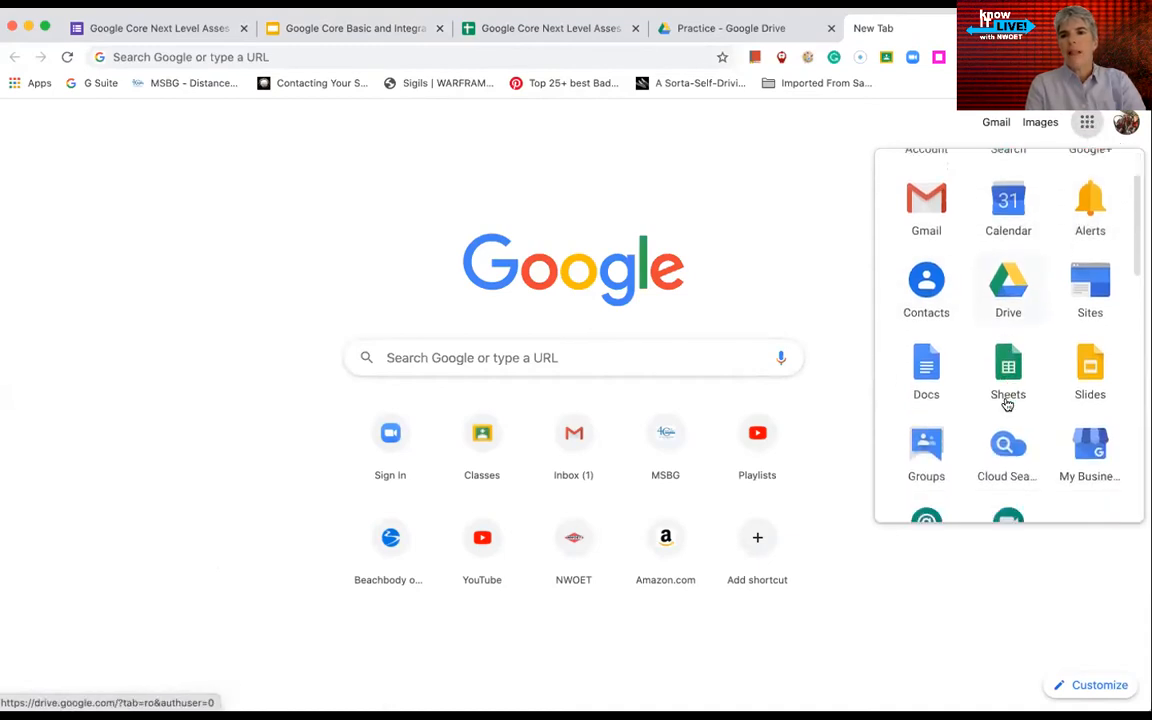
{"action": "scroll", "coordinate": [1005, 404], "scroll_direction": "down", "scroll_amount": 5}
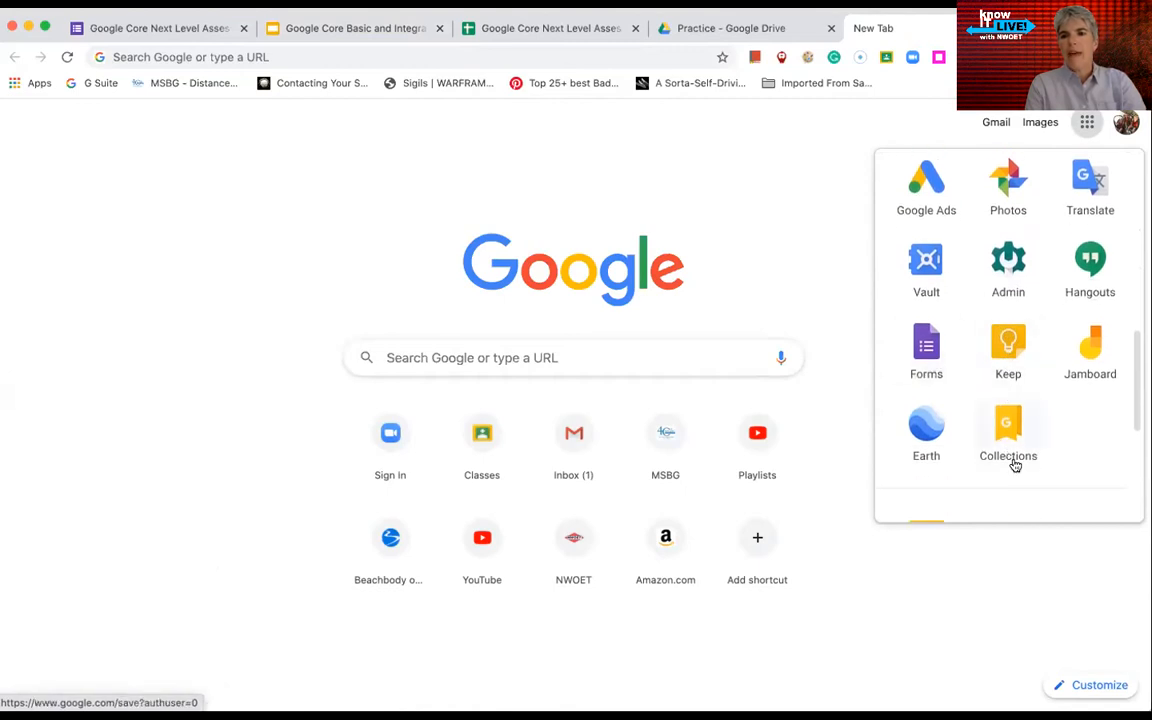
{"action": "scroll", "coordinate": [1080, 332], "scroll_direction": "up", "scroll_amount": 5}
{"action": "scroll", "coordinate": [1071, 334], "scroll_direction": "up", "scroll_amount": 3}
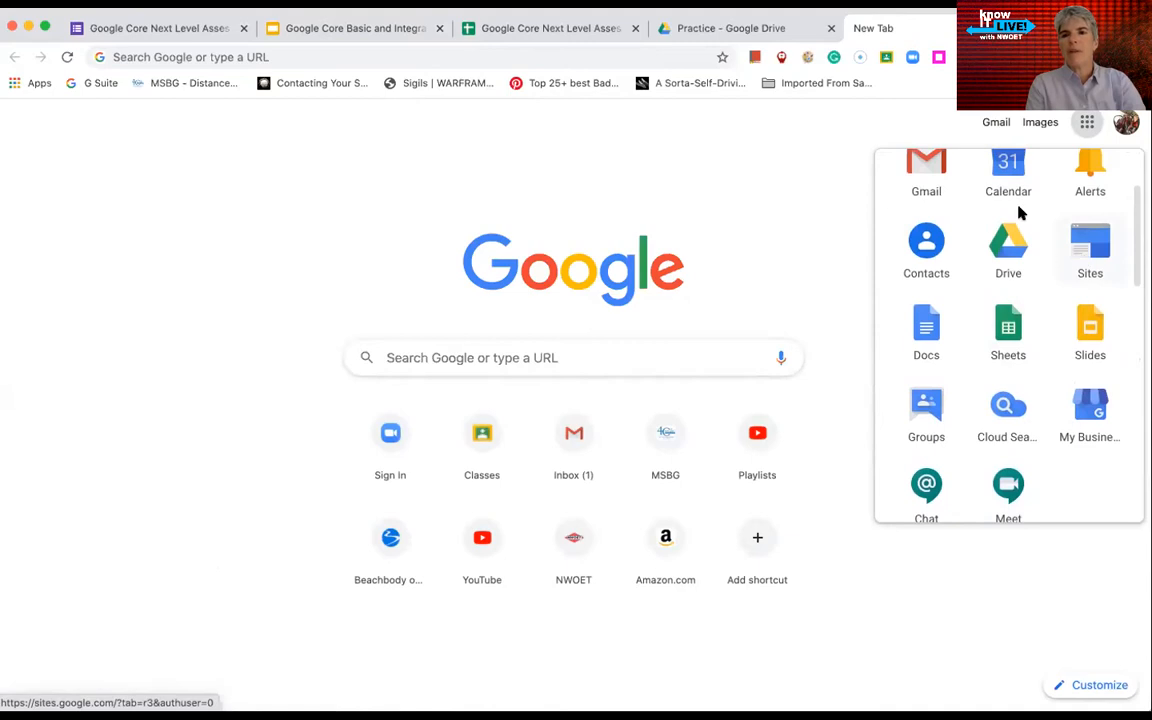
{"action": "scroll", "coordinate": [967, 225], "scroll_direction": "up", "scroll_amount": 1}
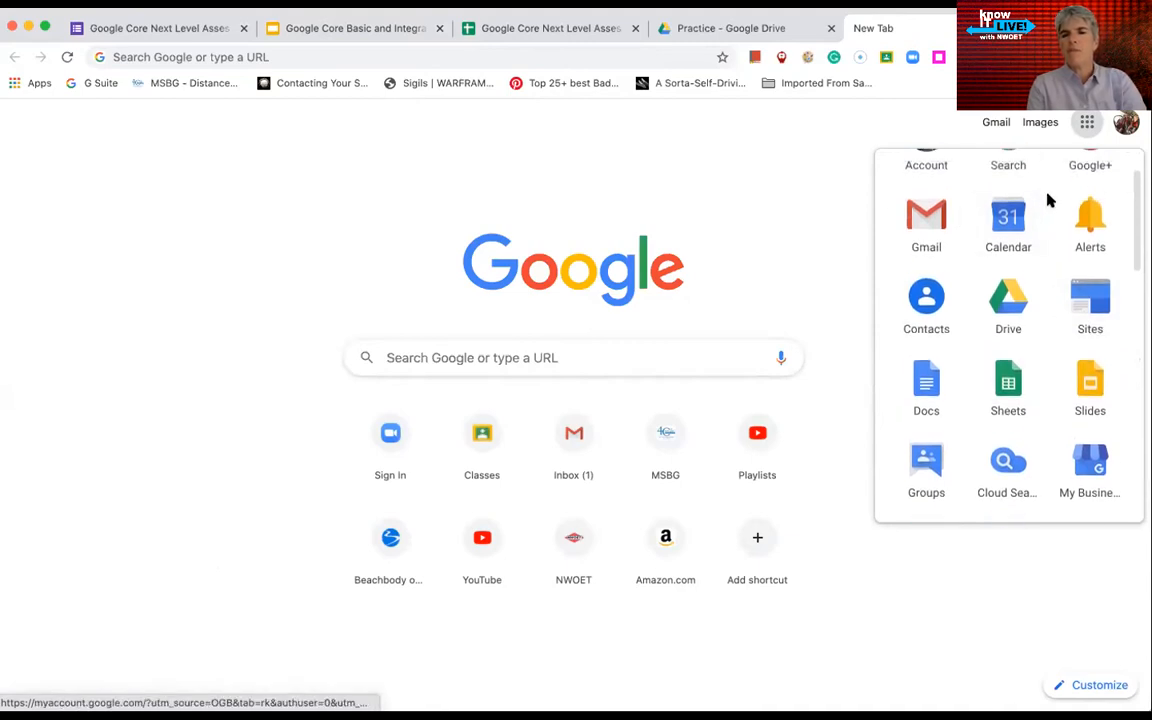
{"action": "left_click", "coordinate": [1089, 301]}
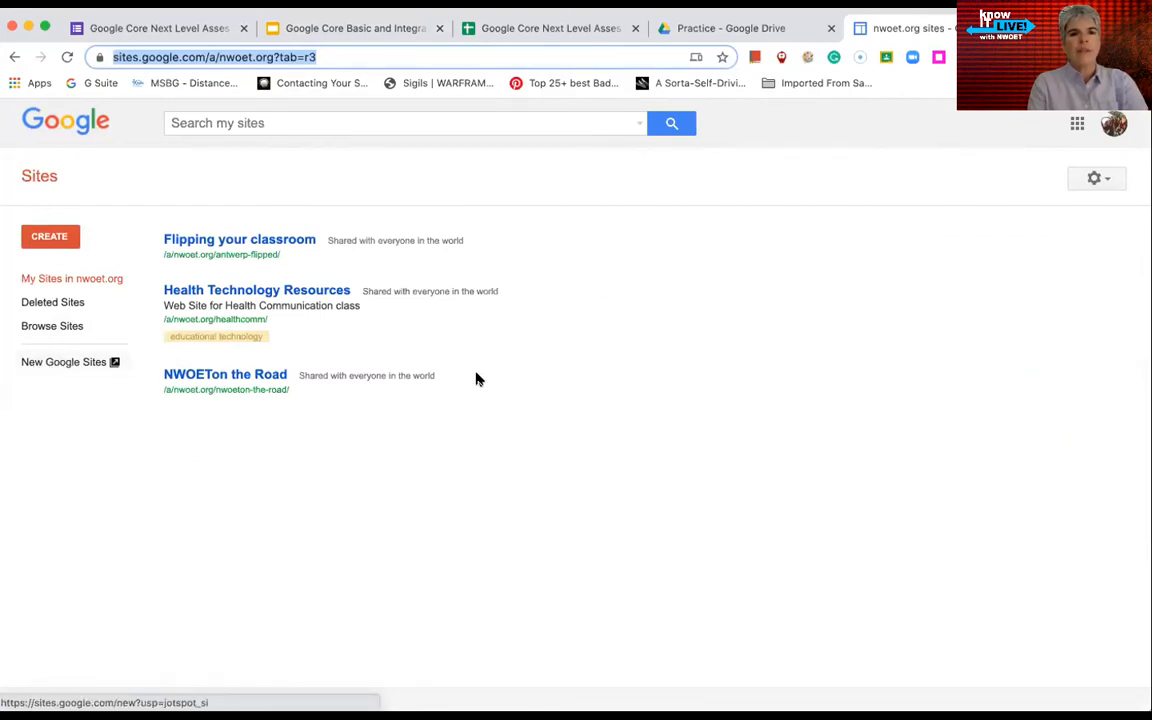
Create a new Google Sites site in the Practice folder in Google Drive, accepting the shared folder's permissions.
{"action": "left_click", "coordinate": [1077, 123]}
{"action": "left_click", "coordinate": [990, 372]}
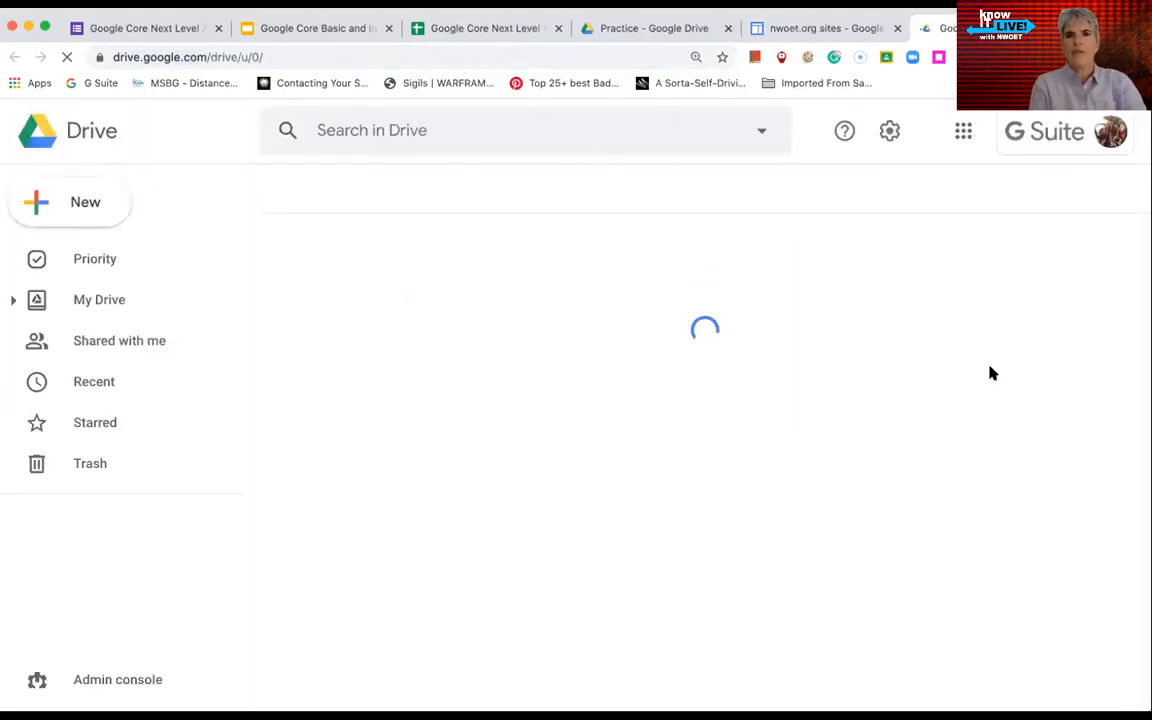
{"action": "left_click", "coordinate": [663, 30]}
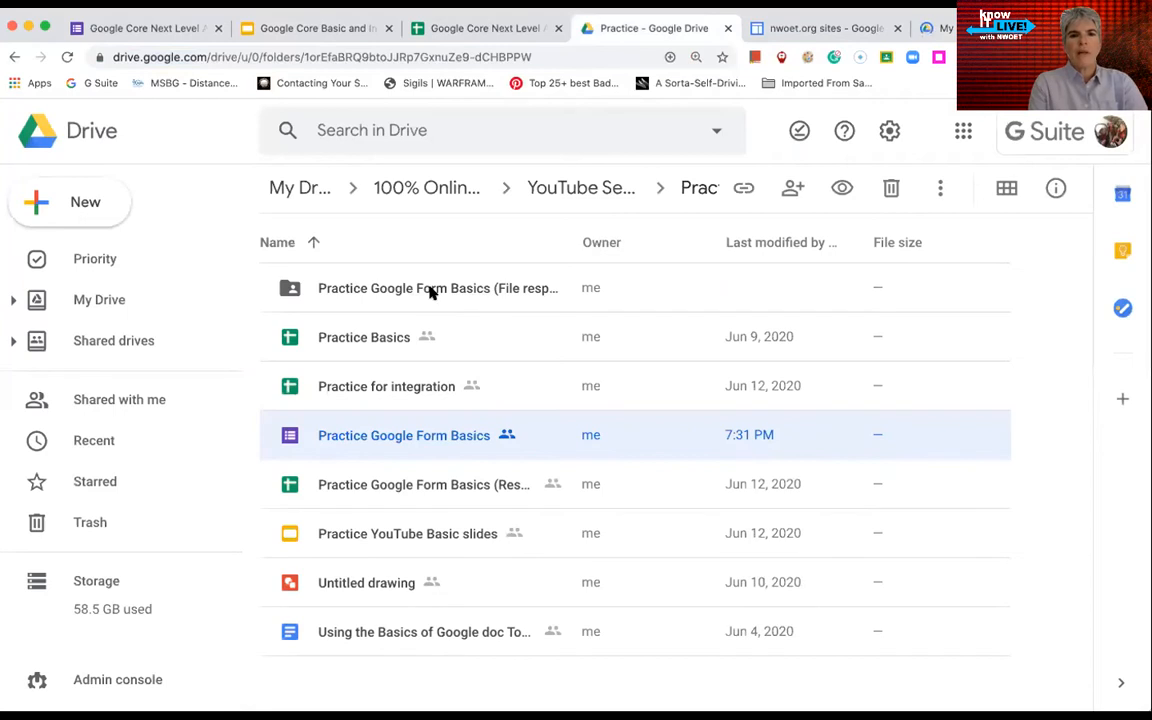
{"action": "left_click", "coordinate": [78, 205]}
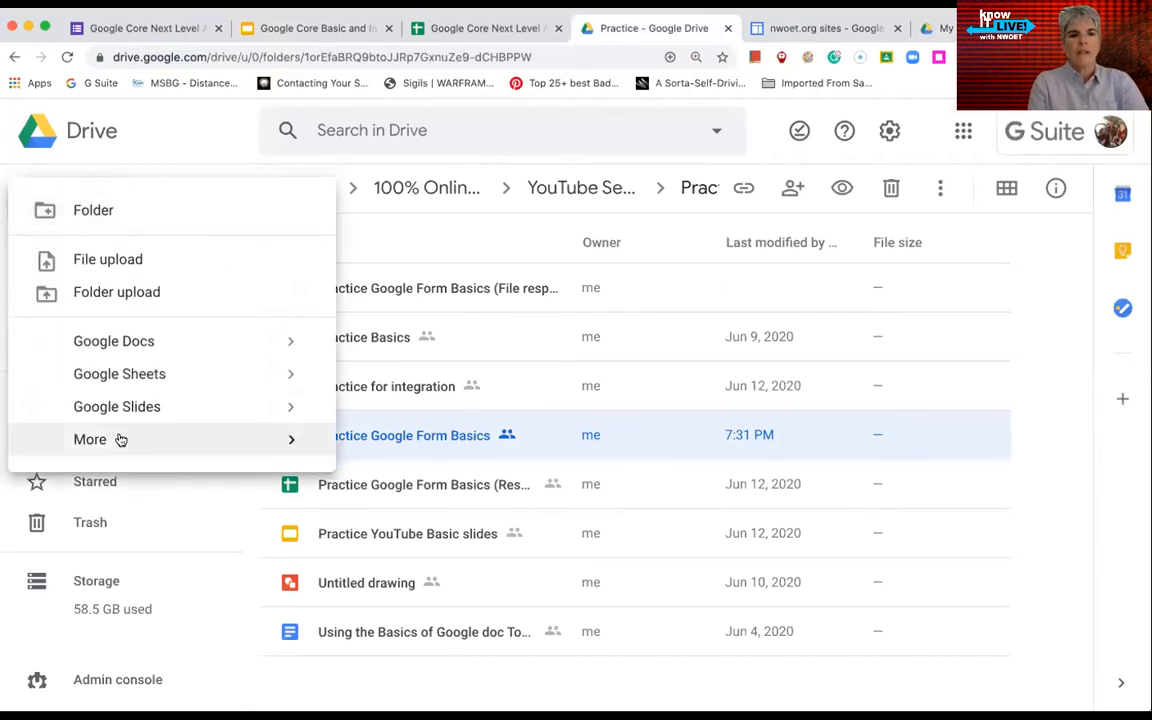
{"action": "left_click", "coordinate": [291, 443]}
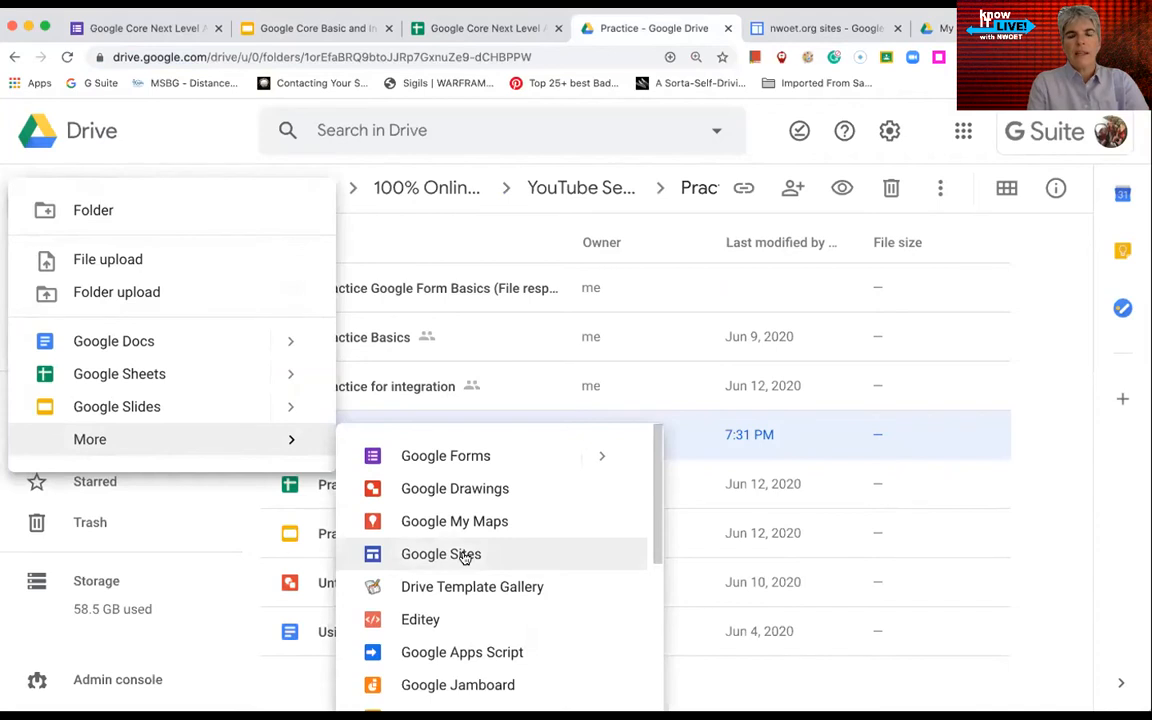
{"action": "left_click", "coordinate": [463, 555]}
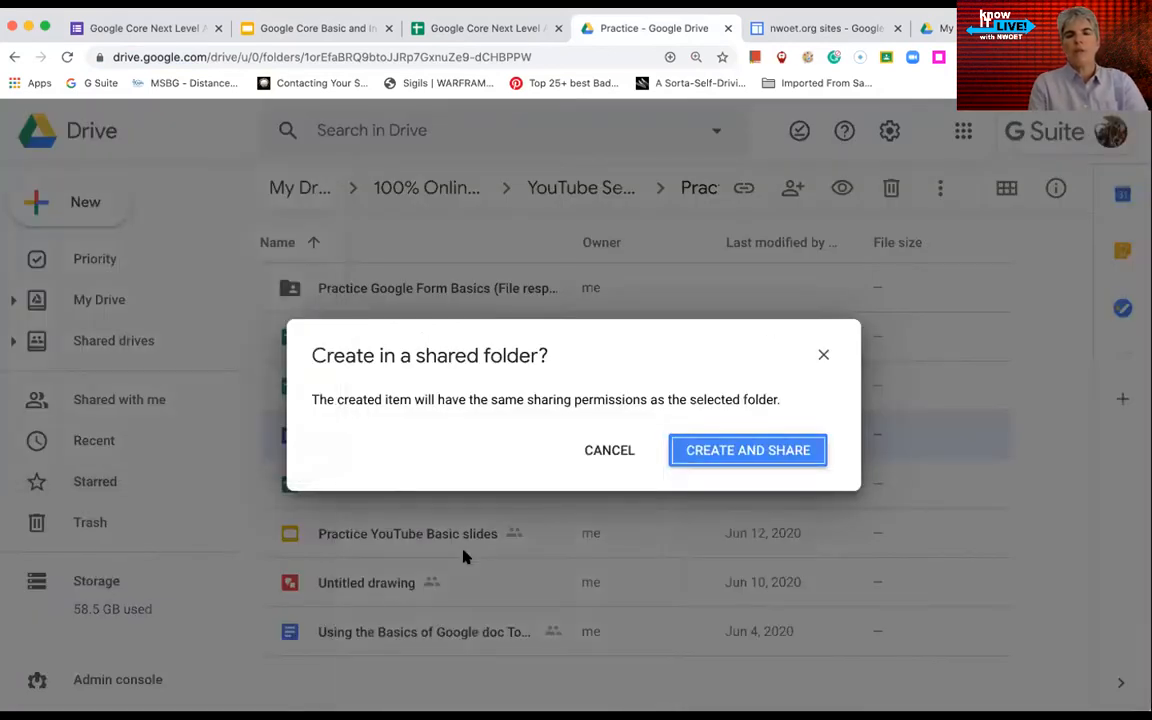
{"action": "left_click", "coordinate": [760, 451]}
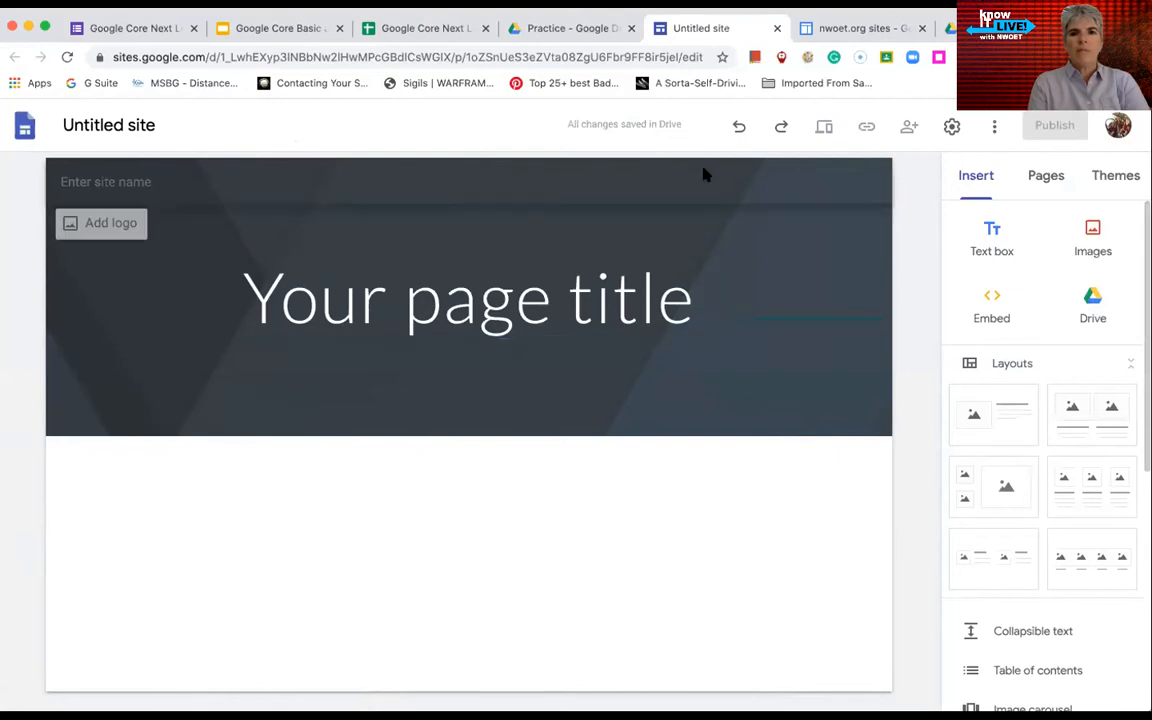
Name the site "Practice Youtube" and replace the page title with "Resource for teachers".
{"action": "left_click", "coordinate": [95, 126]}
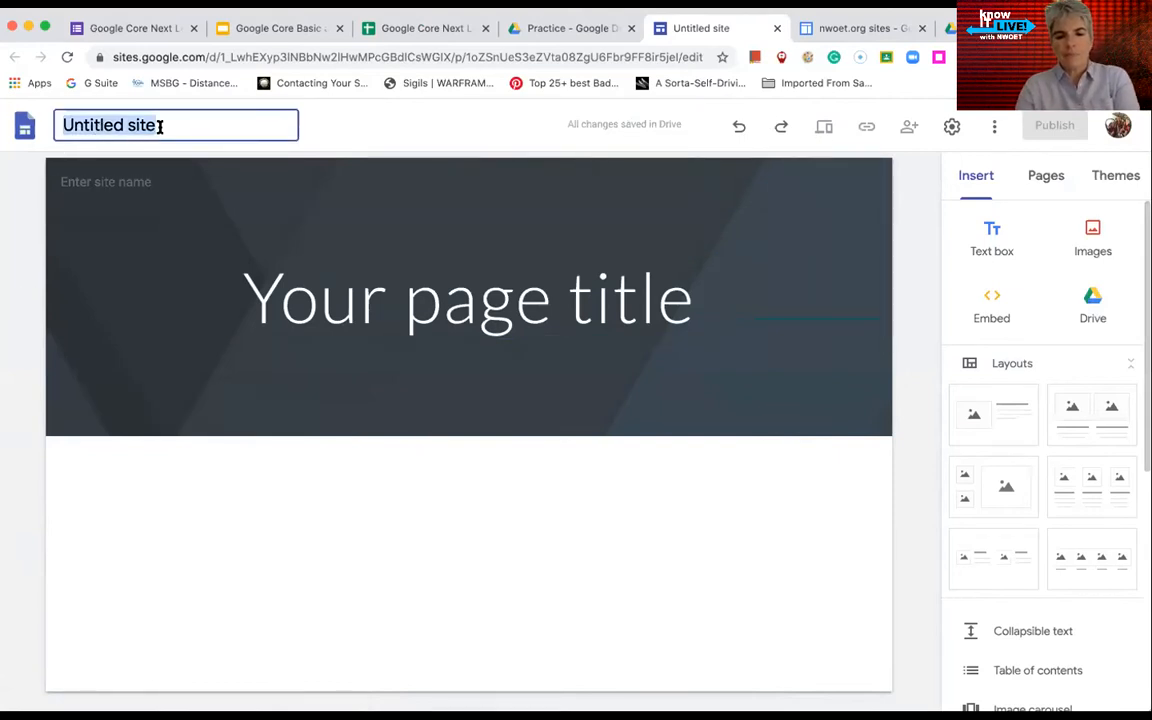
{"action": "type", "text": "Practice Youtube"}
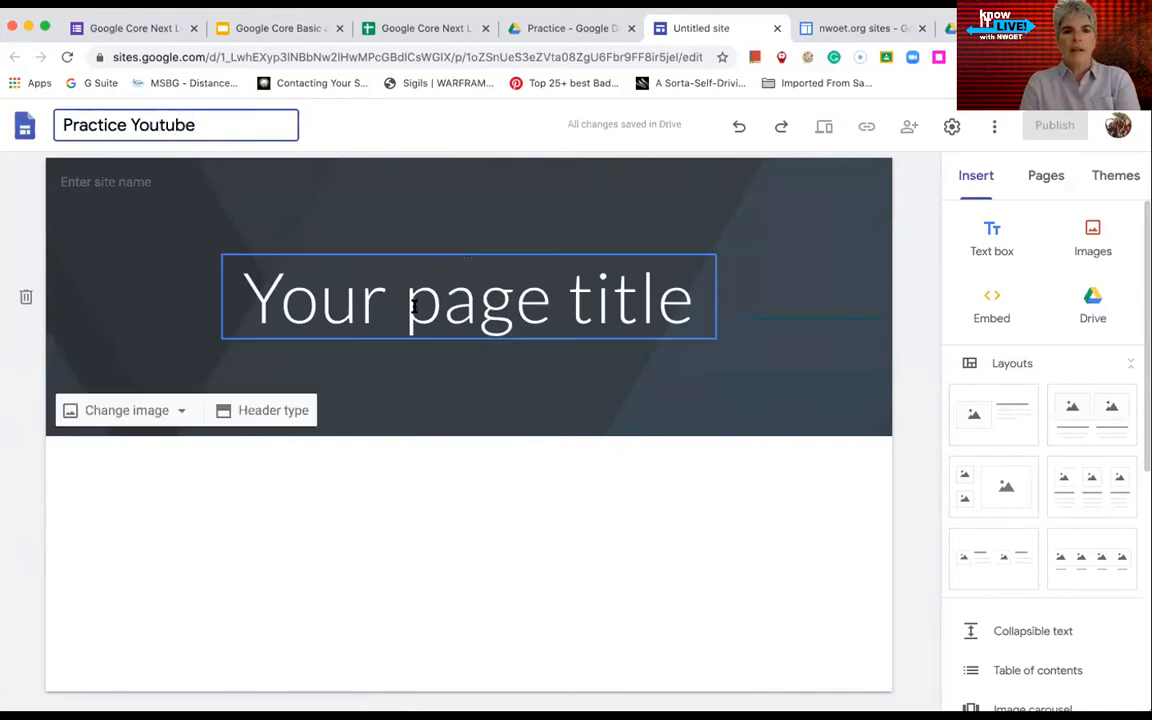
{"action": "left_click", "coordinate": [370, 290]}
{"action": "triple_click", "coordinate": [370, 290]}
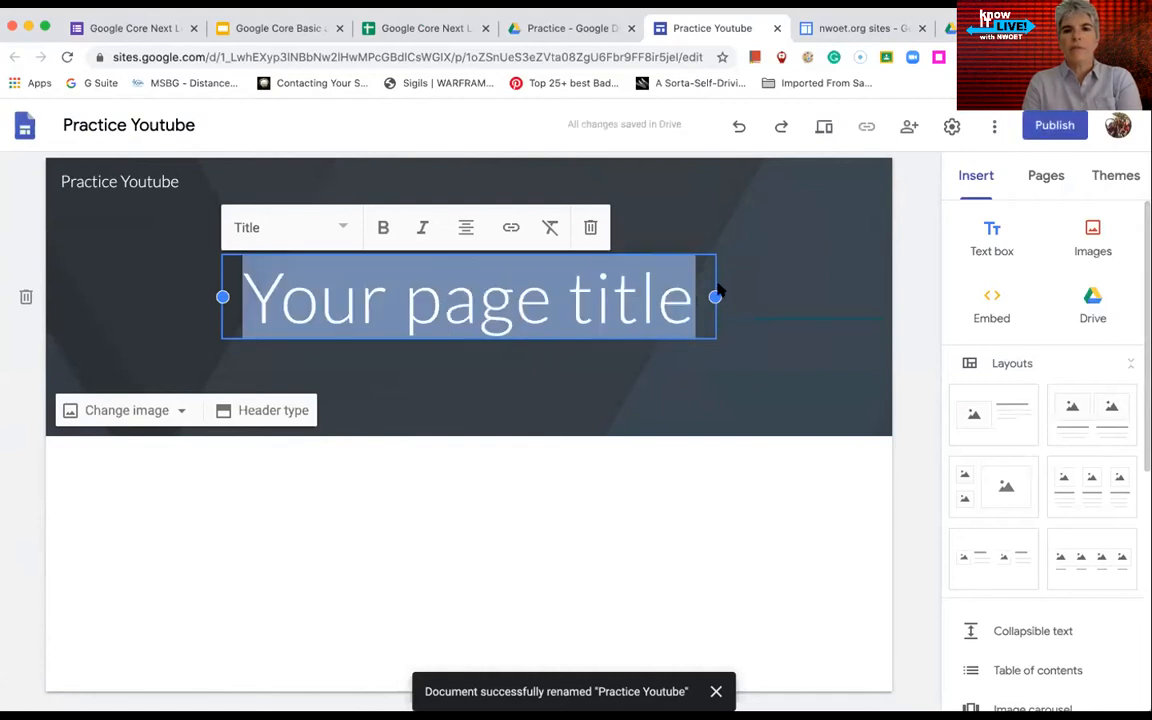
{"action": "type", "text": "Resourcew f"}
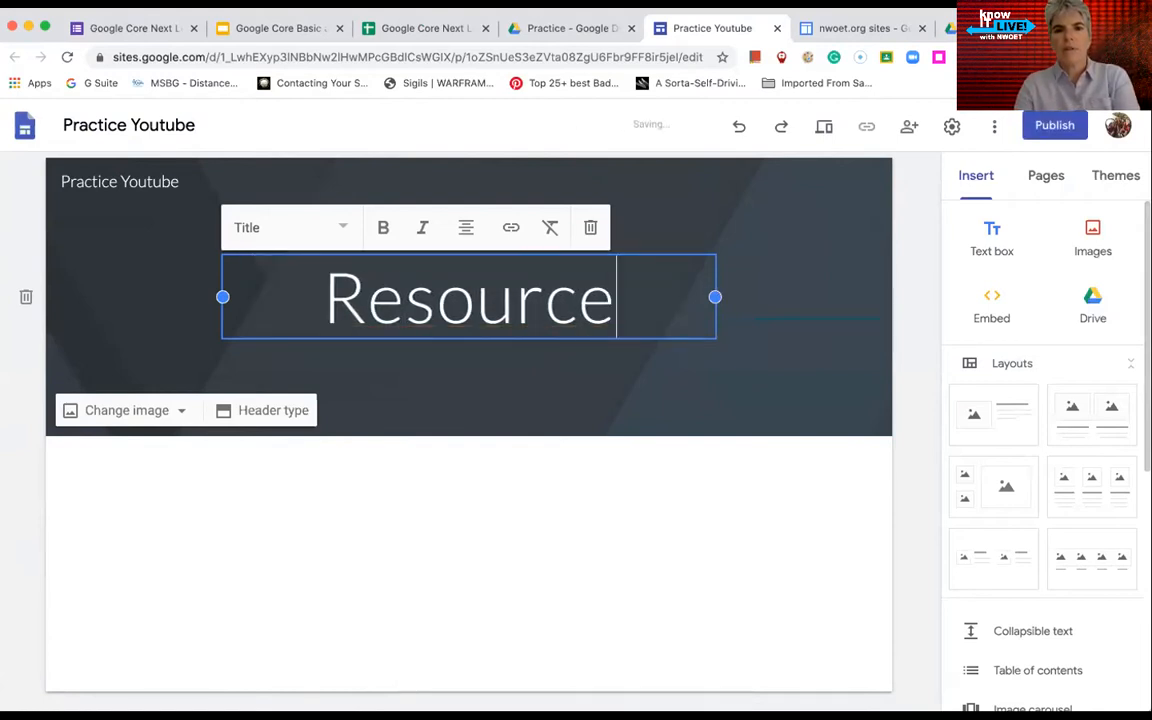
{"action": "key", "text": "BackSpace"}
{"action": "key", "text": "BackSpace"}
{"action": "key", "text": "BackSpace"}
{"action": "type", "text": "for teachers"}
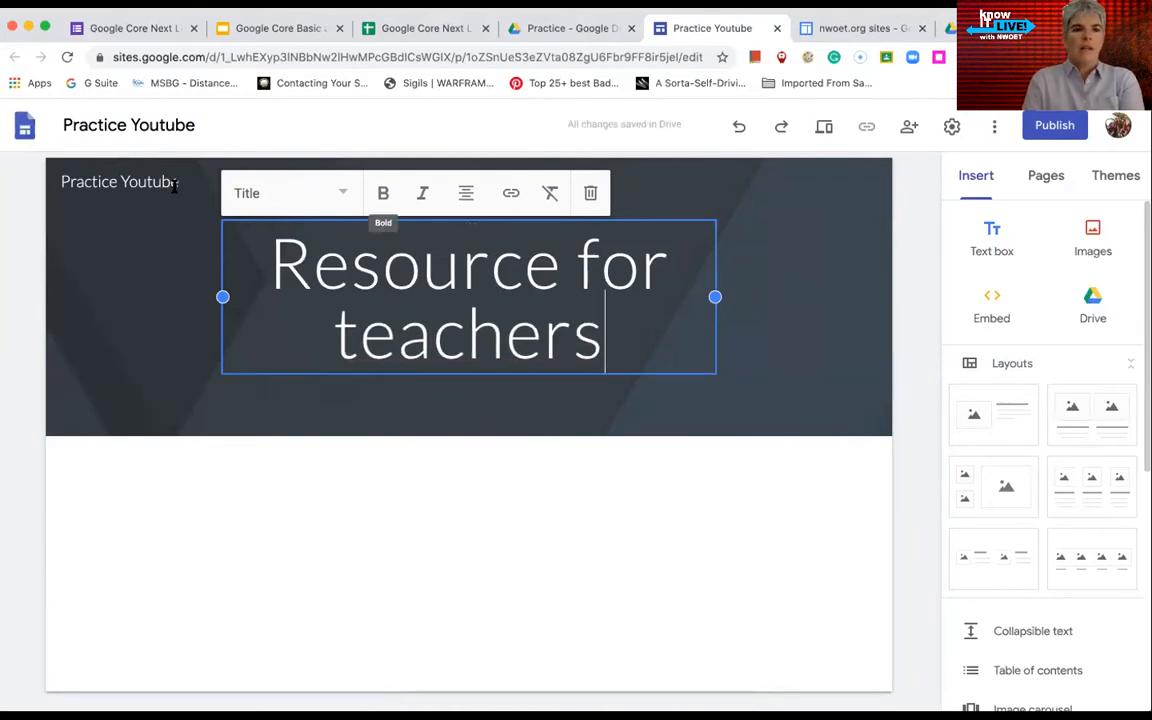
{"action": "left_click", "coordinate": [165, 293]}
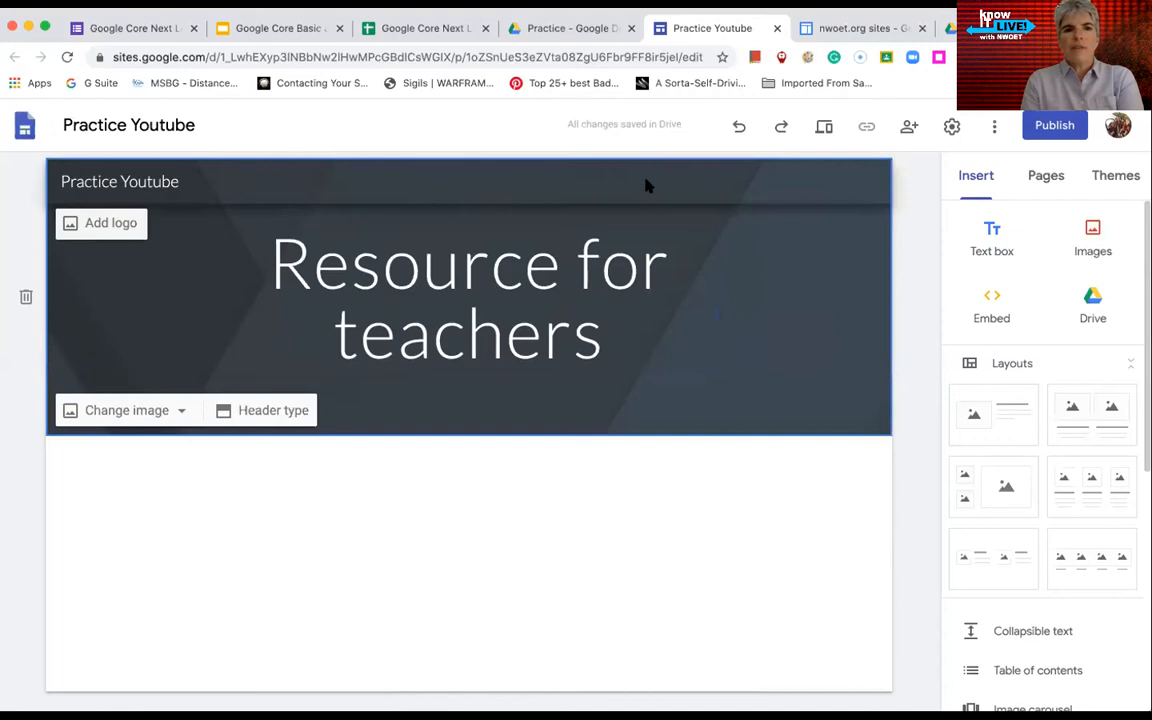
Review the site's brand image, navigation and announcement banner settings, then close them without making changes.
{"action": "left_click", "coordinate": [123, 180]}
{"action": "left_click", "coordinate": [110, 223]}
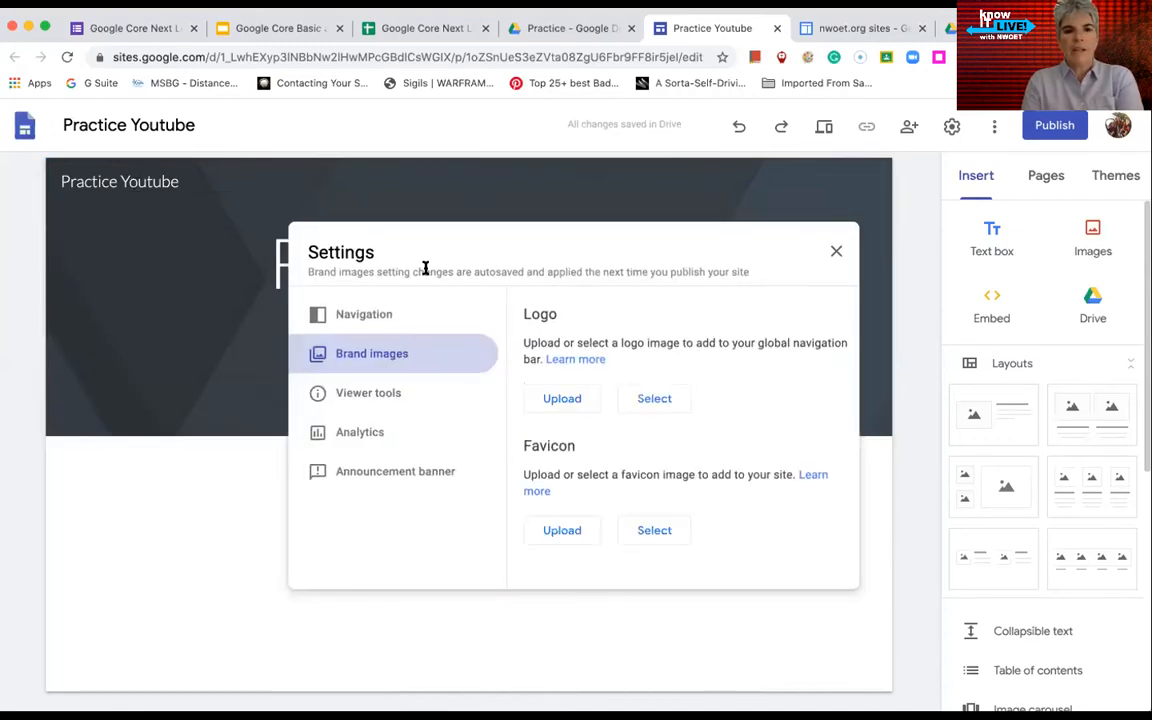
{"action": "left_click", "coordinate": [373, 318]}
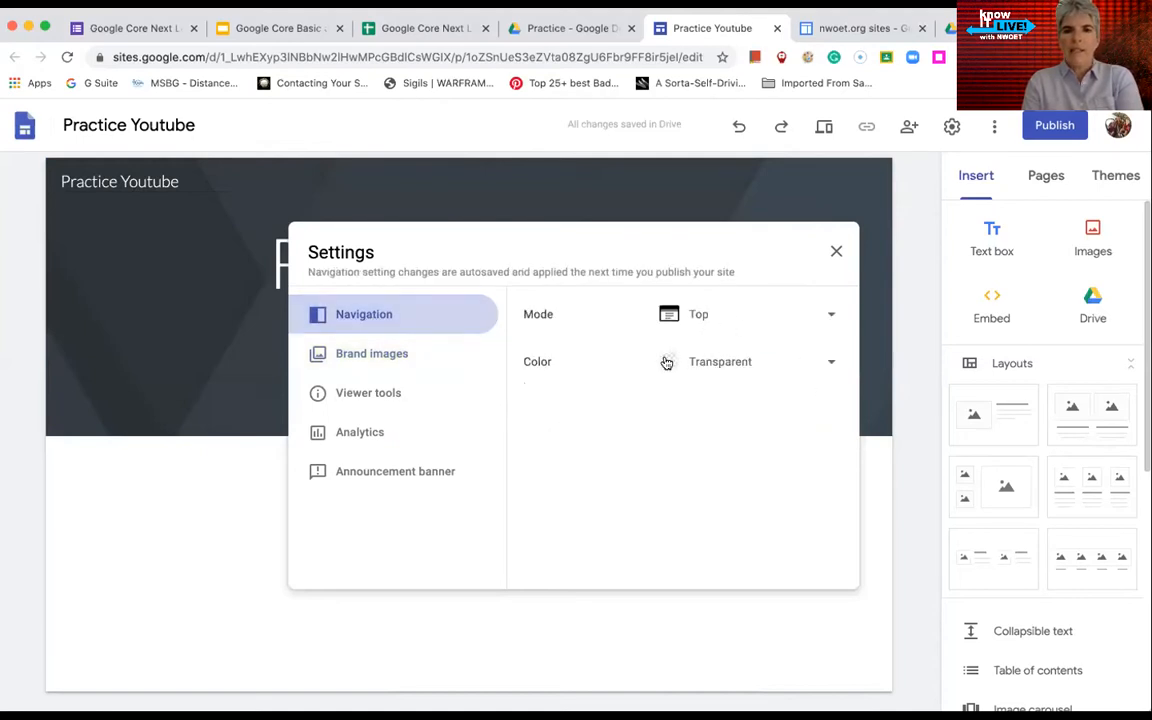
{"action": "left_click", "coordinate": [375, 350]}
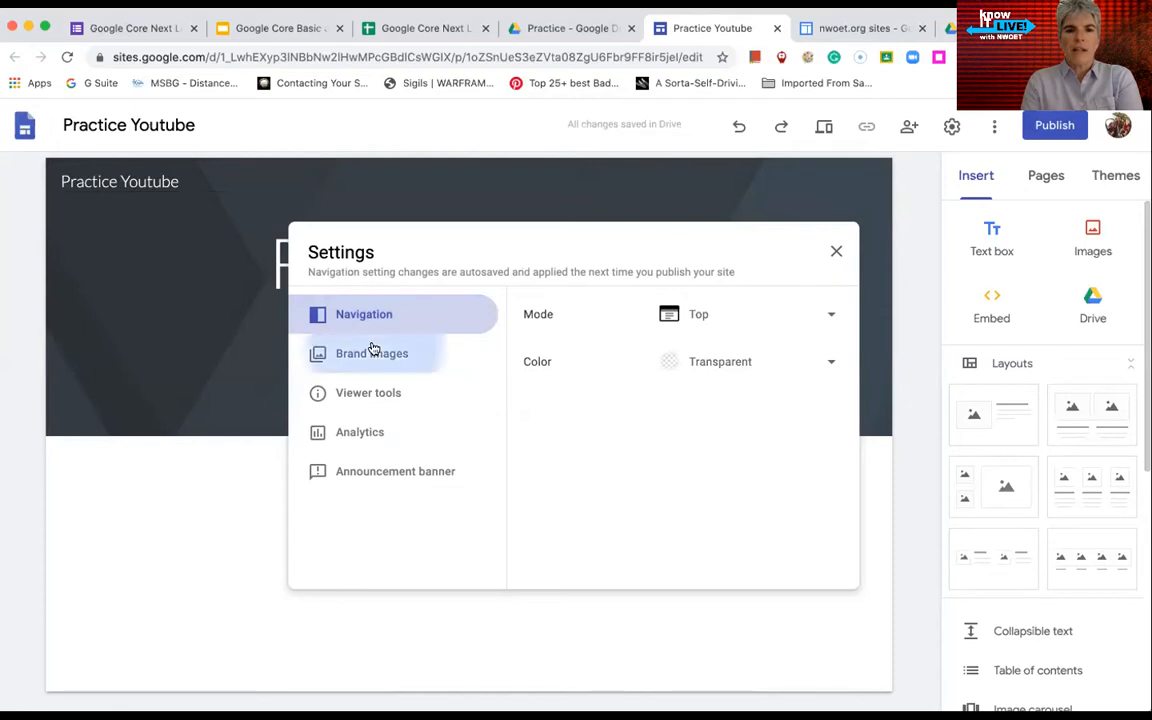
{"action": "left_click", "coordinate": [381, 472]}
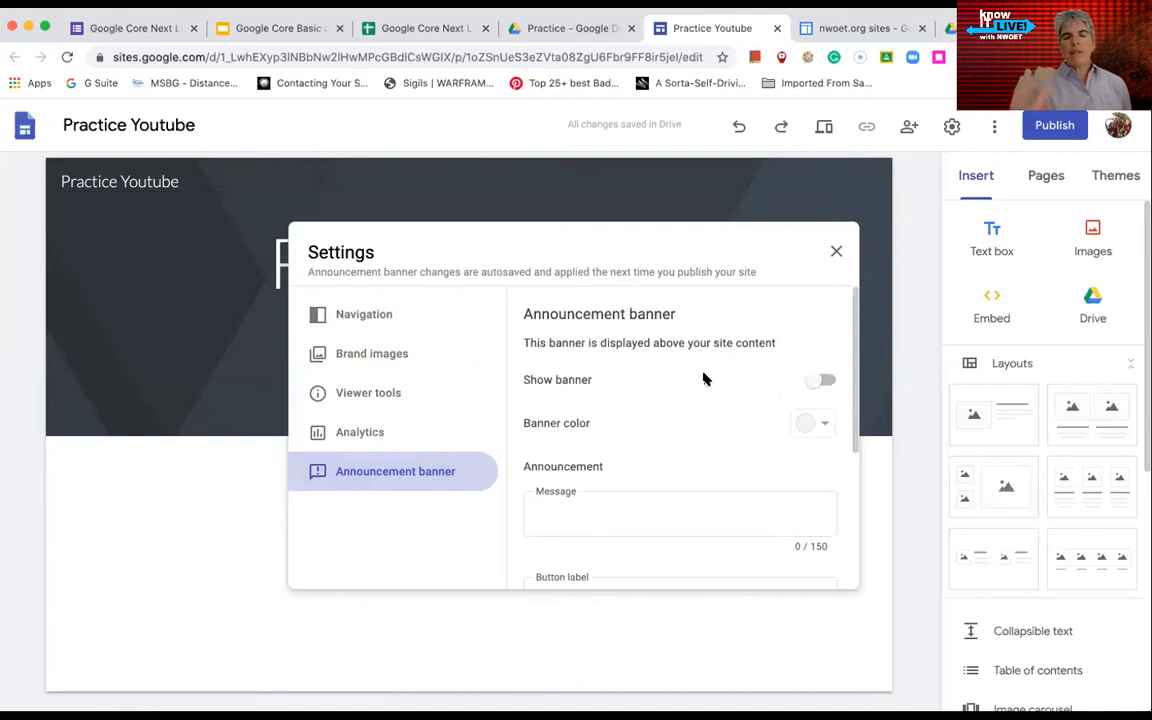
{"action": "scroll", "coordinate": [703, 379], "scroll_direction": "down", "scroll_amount": 5}
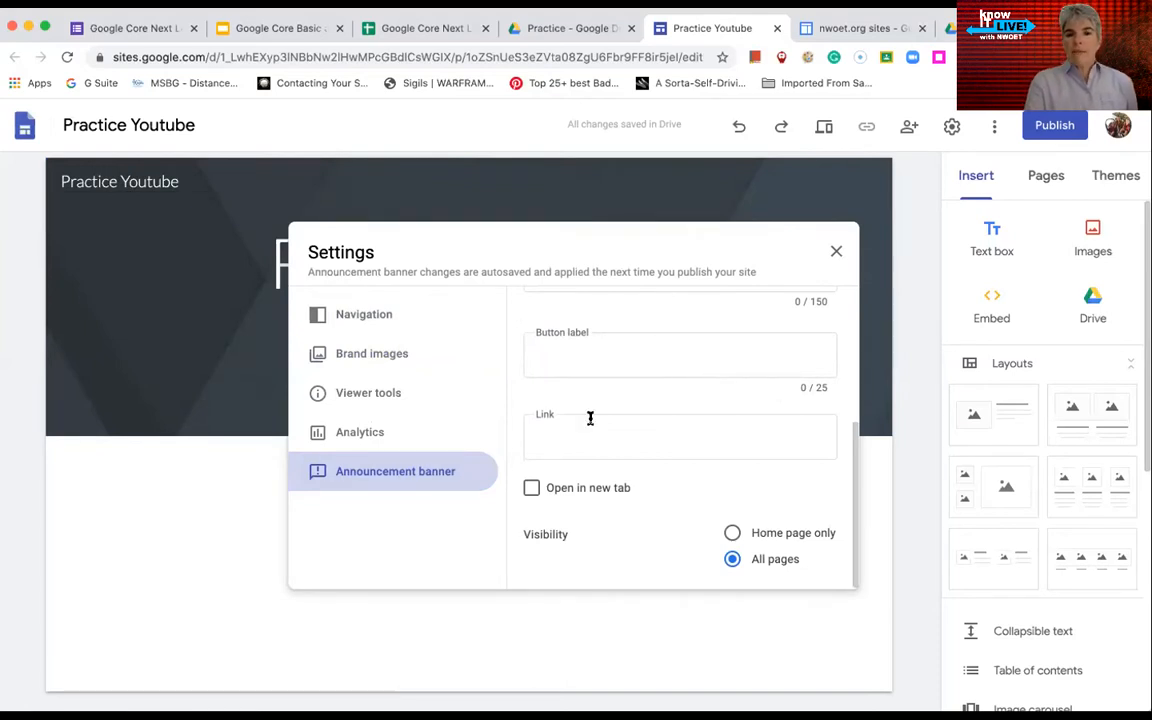
{"action": "scroll", "coordinate": [697, 330], "scroll_direction": "up", "scroll_amount": 5}
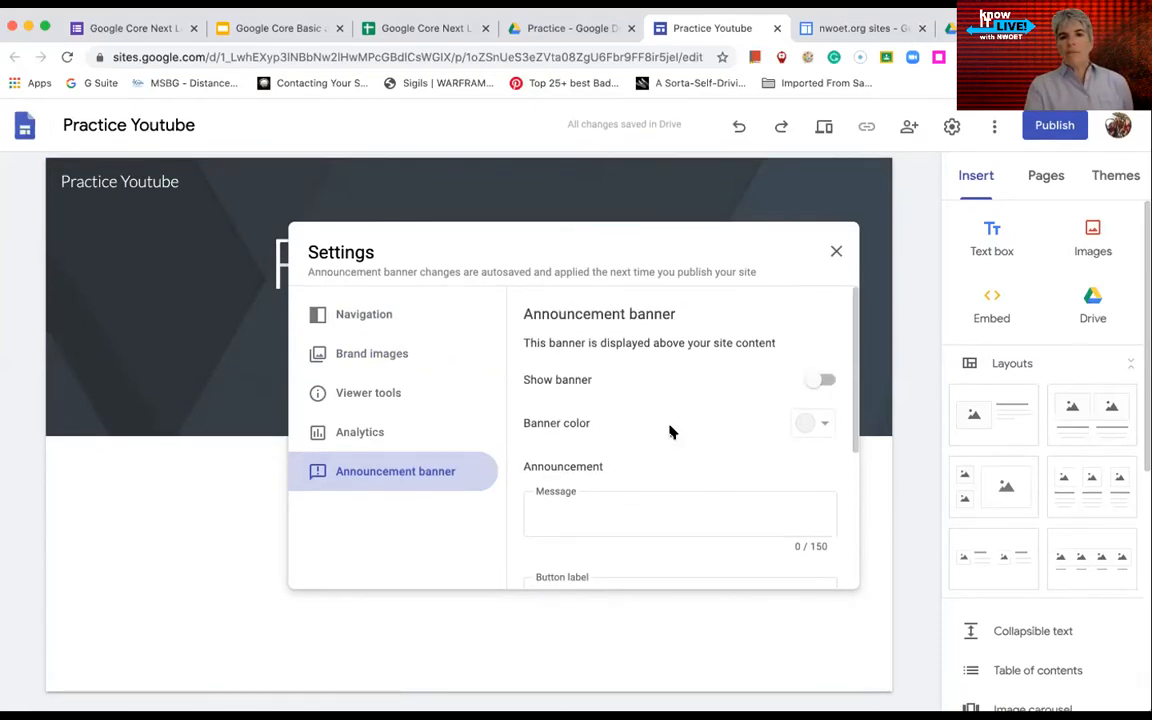
{"action": "scroll", "coordinate": [669, 430], "scroll_direction": "down", "scroll_amount": 5}
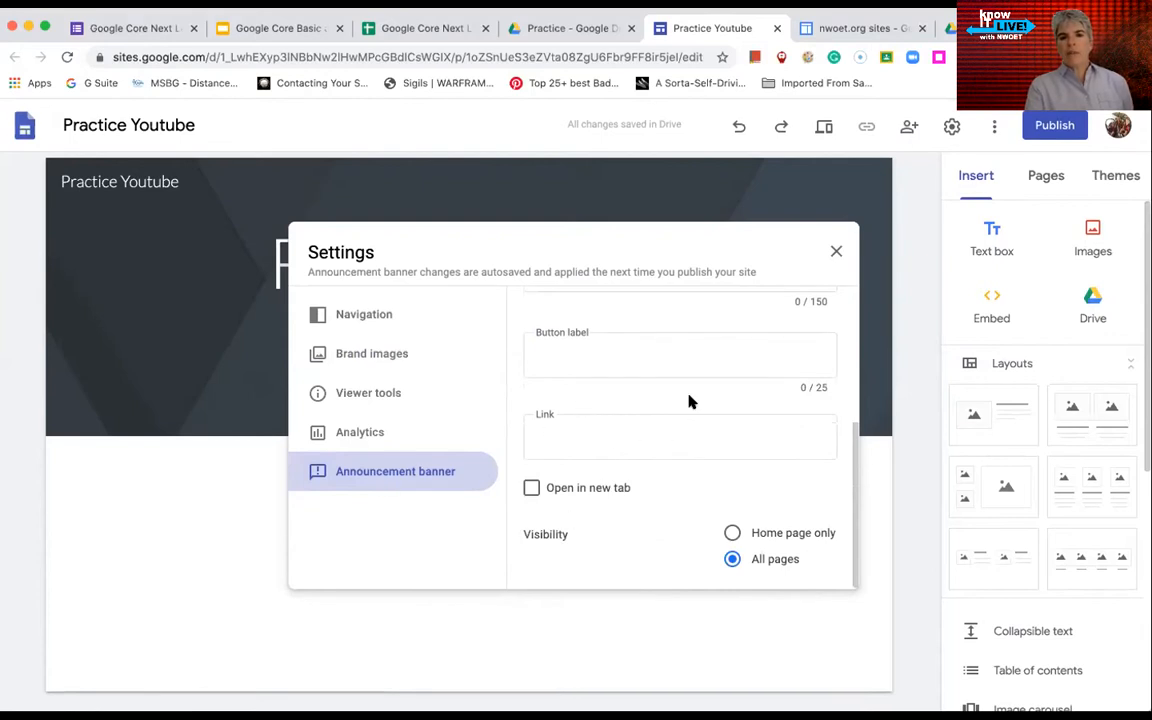
{"action": "scroll", "coordinate": [689, 401], "scroll_direction": "up", "scroll_amount": 5}
{"action": "left_click", "coordinate": [836, 253]}
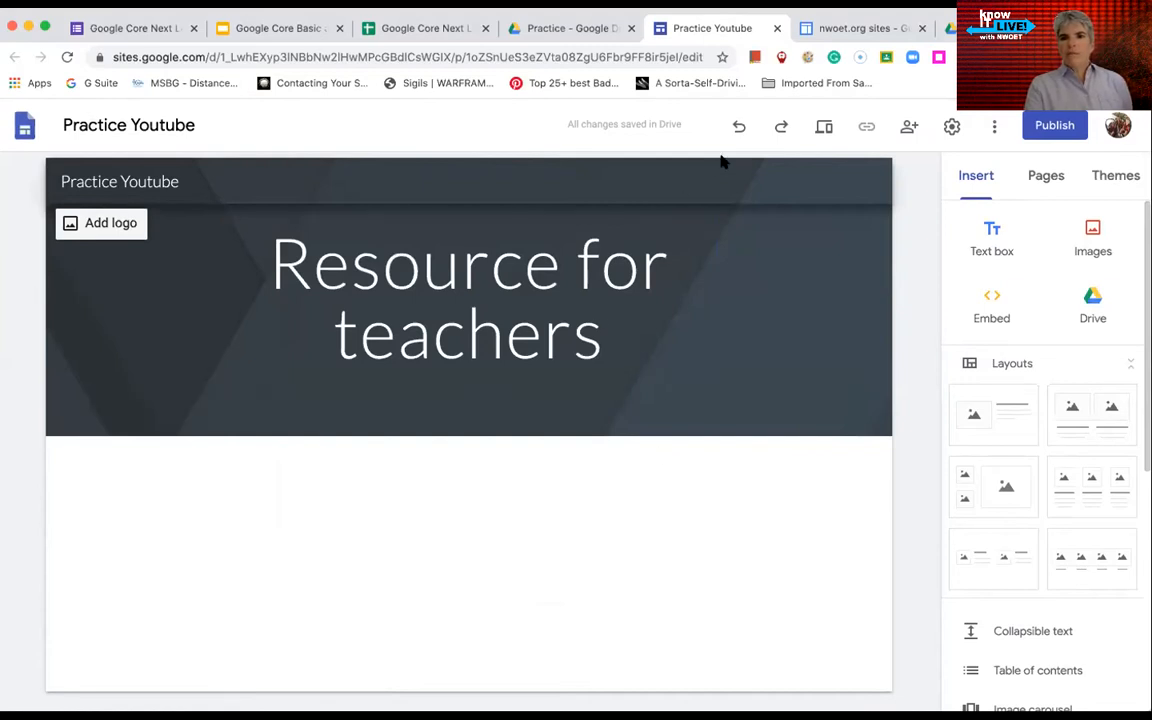
Preview the site as visitors would see it and return to editing.
{"action": "left_click", "coordinate": [823, 128]}
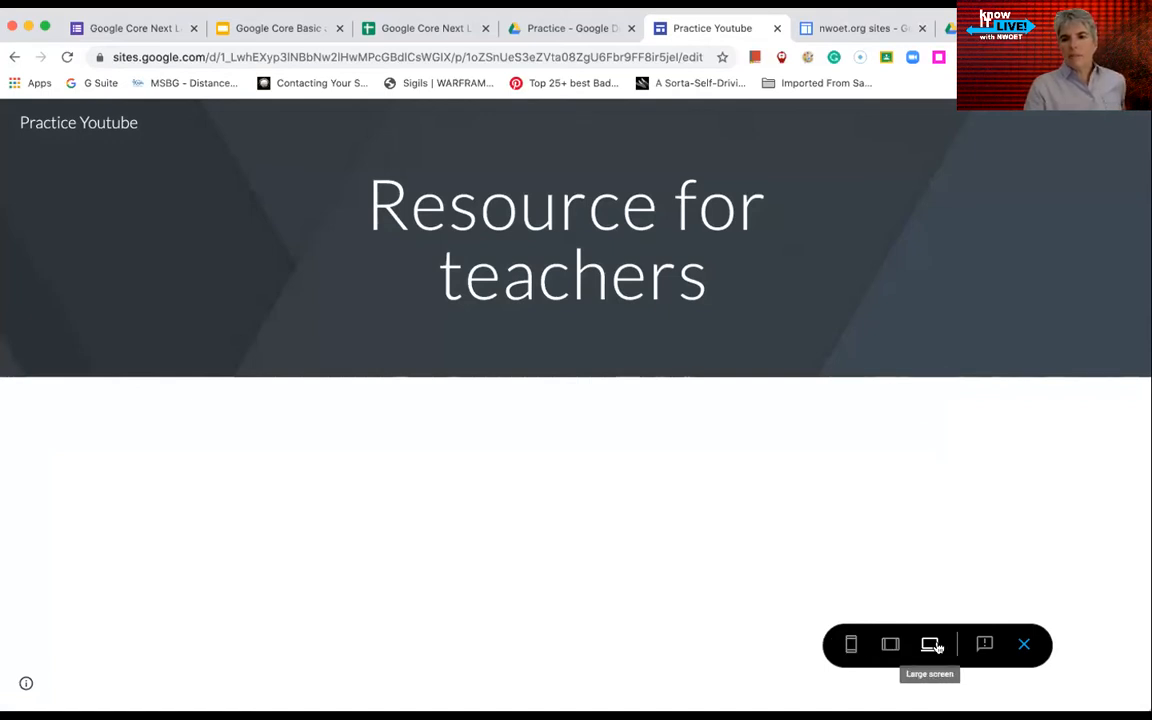
{"action": "left_click", "coordinate": [1022, 648]}
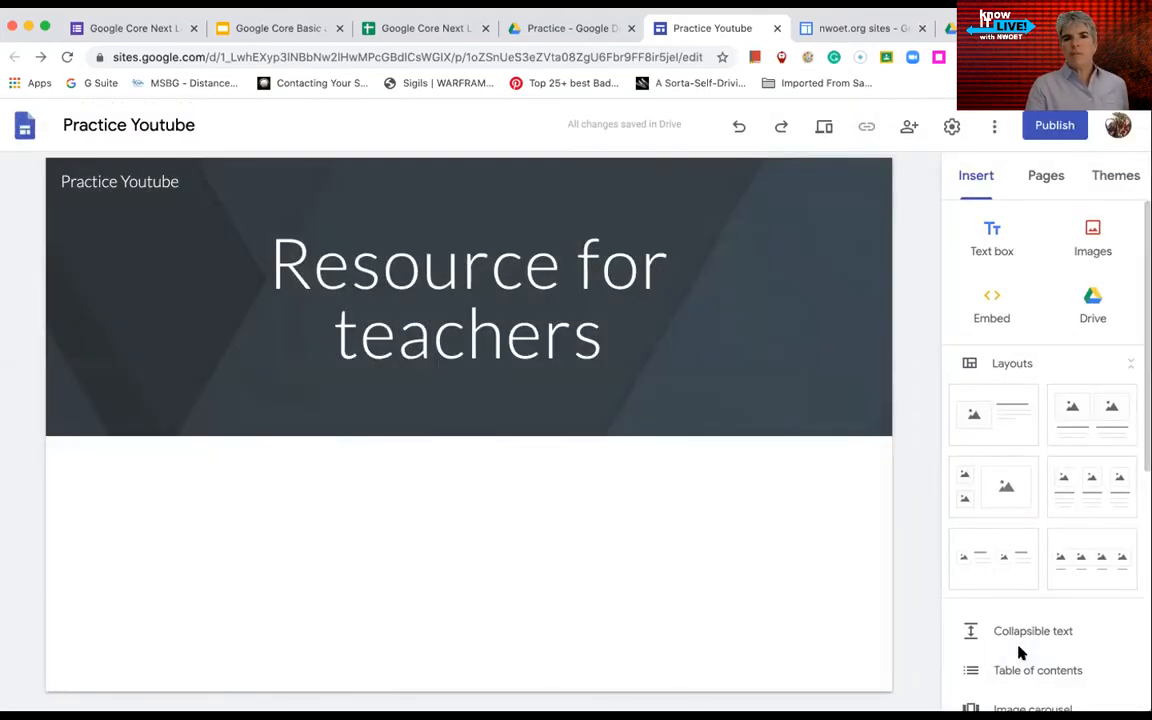
Review the collaborator role options and set the published site's link access to Public.
{"action": "left_click", "coordinate": [908, 131]}
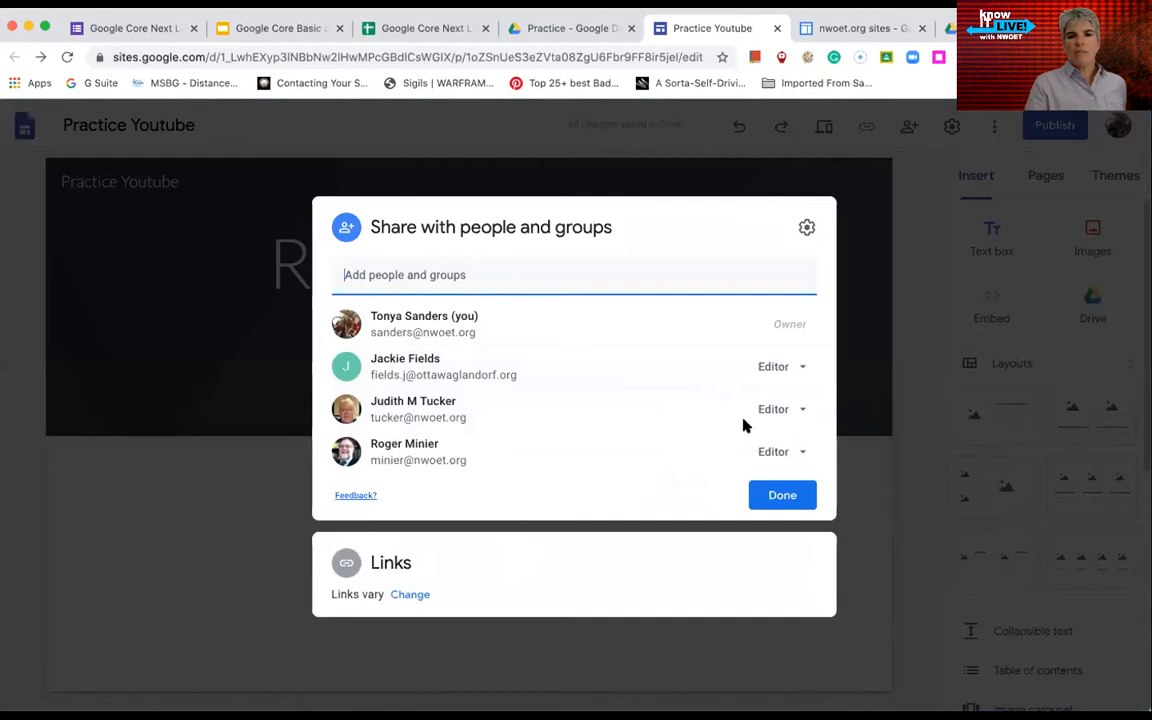
{"action": "left_click", "coordinate": [804, 367]}
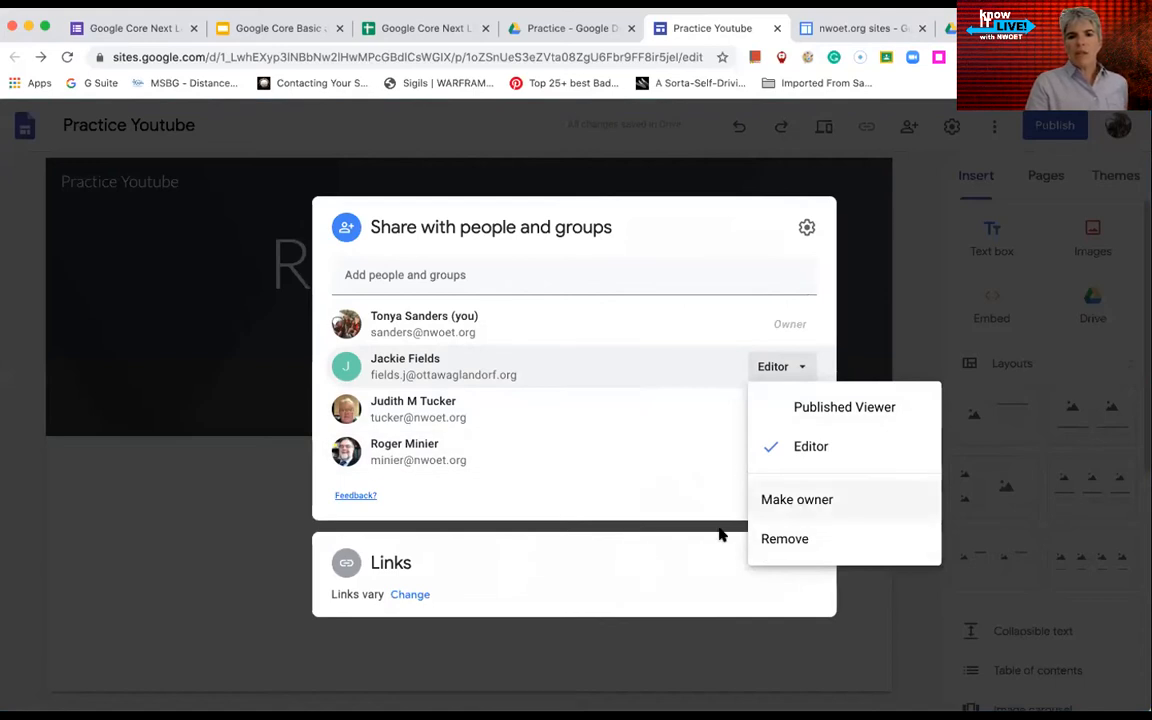
{"action": "left_click", "coordinate": [612, 576]}
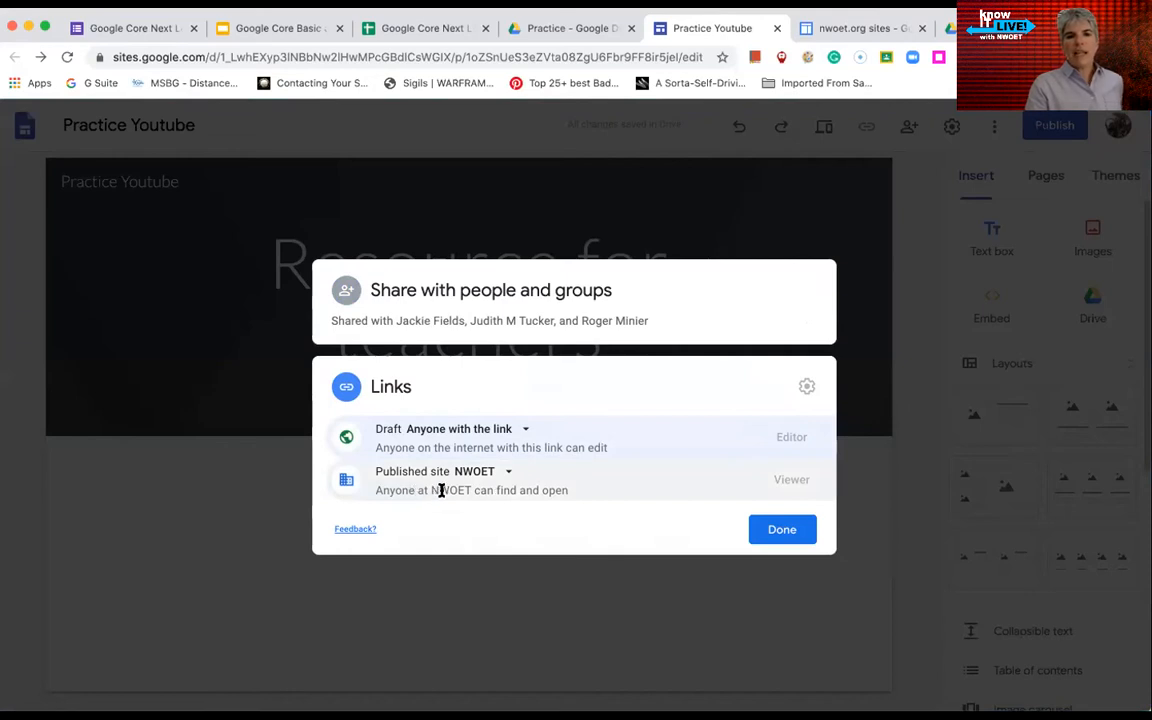
{"action": "left_click", "coordinate": [509, 471]}
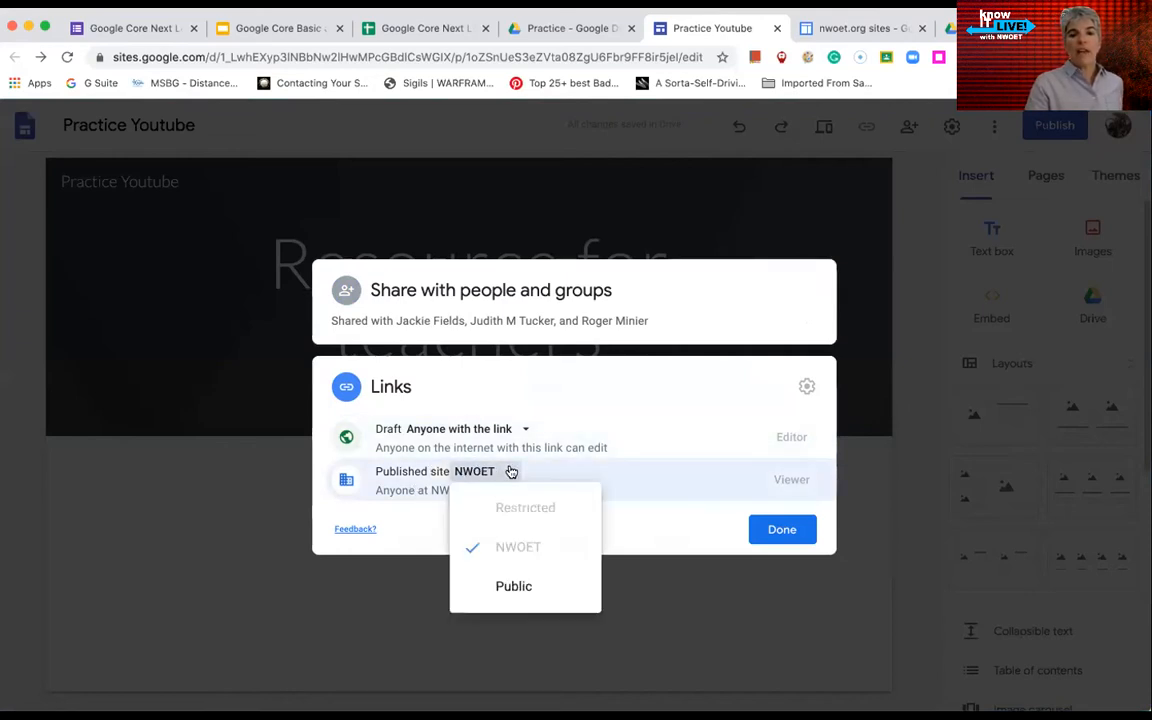
{"action": "left_click", "coordinate": [507, 586]}
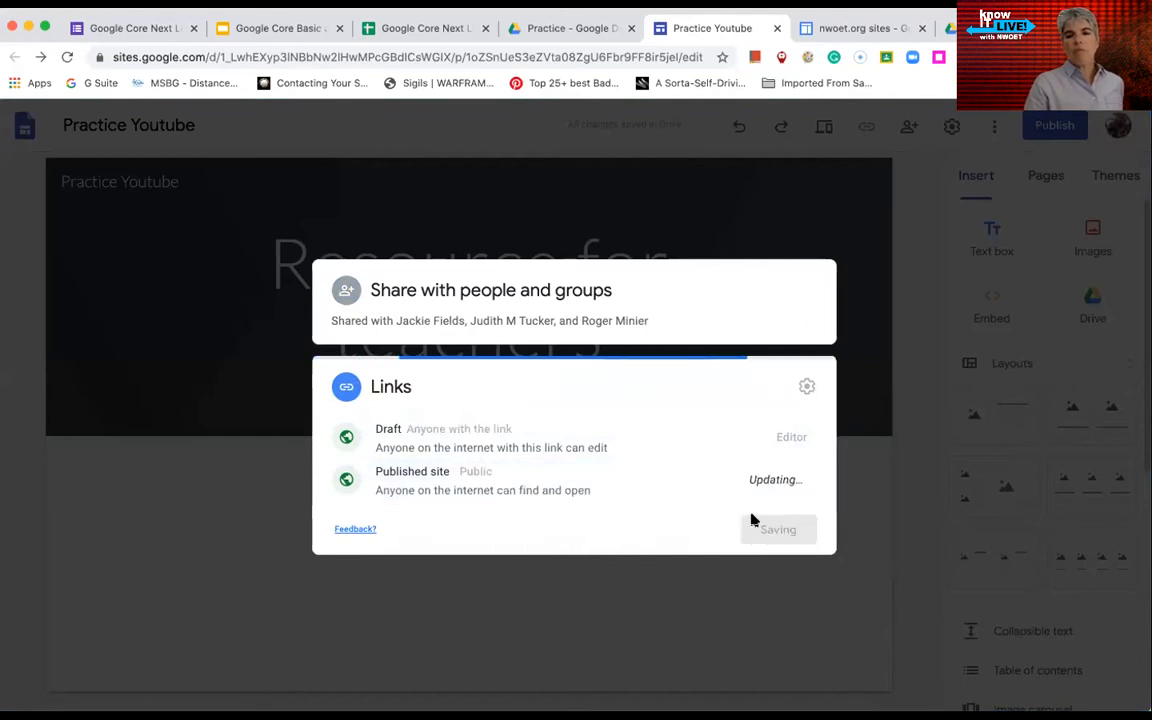
{"action": "left_click", "coordinate": [771, 533]}
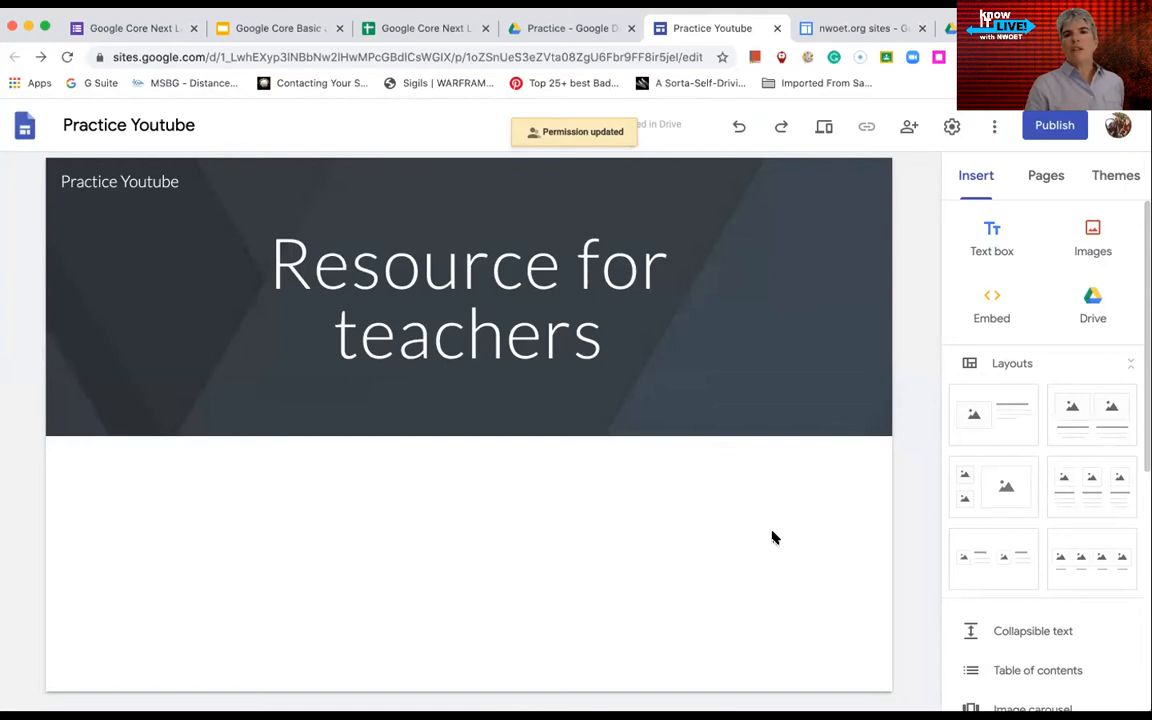
Review the link access options for the published site and close the sharing settings without making changes.
{"action": "left_click", "coordinate": [909, 130]}
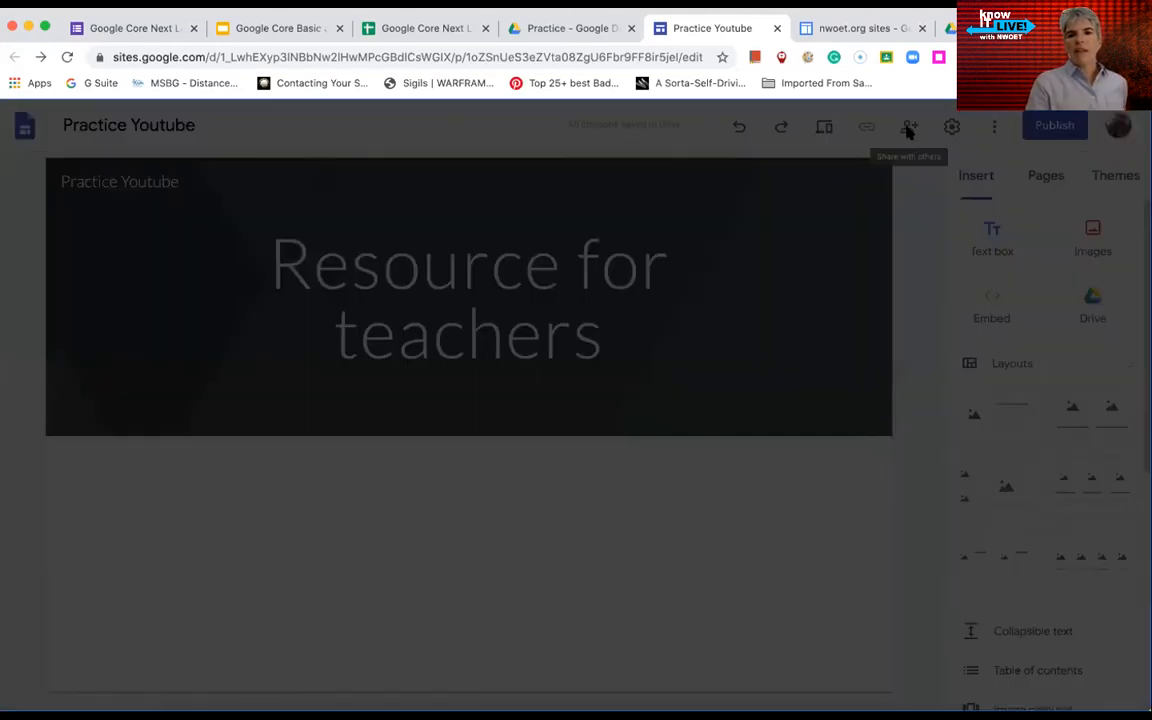
{"action": "left_click", "coordinate": [435, 566]}
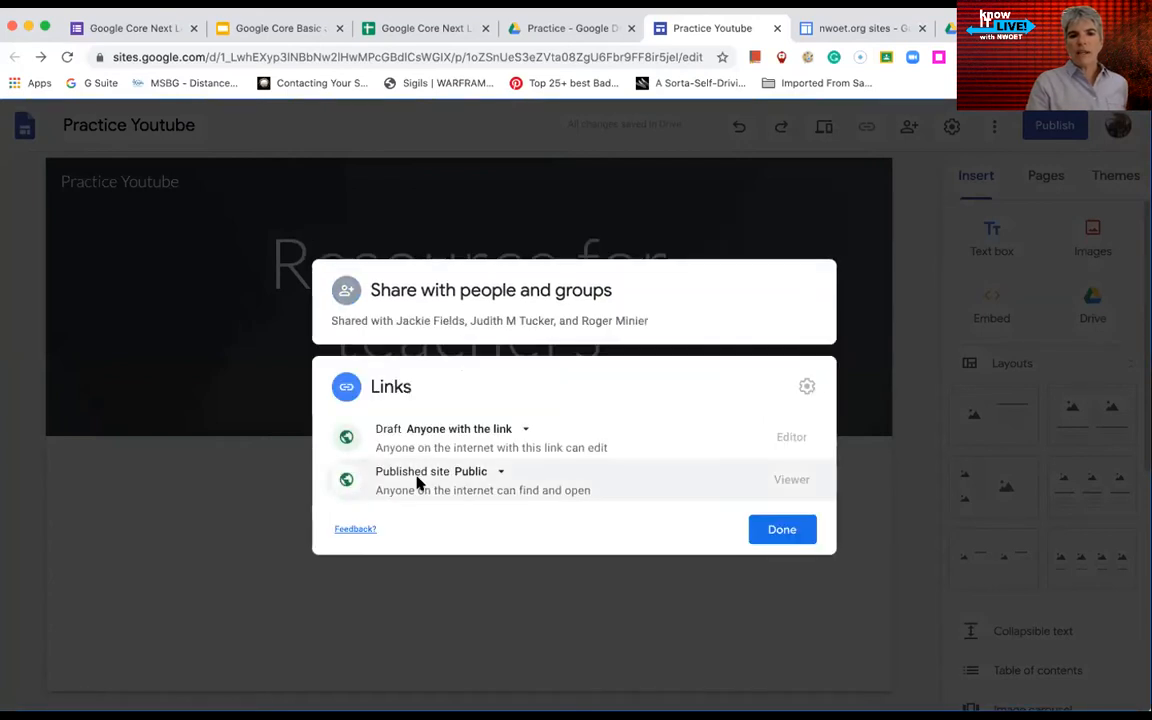
{"action": "left_click", "coordinate": [492, 479]}
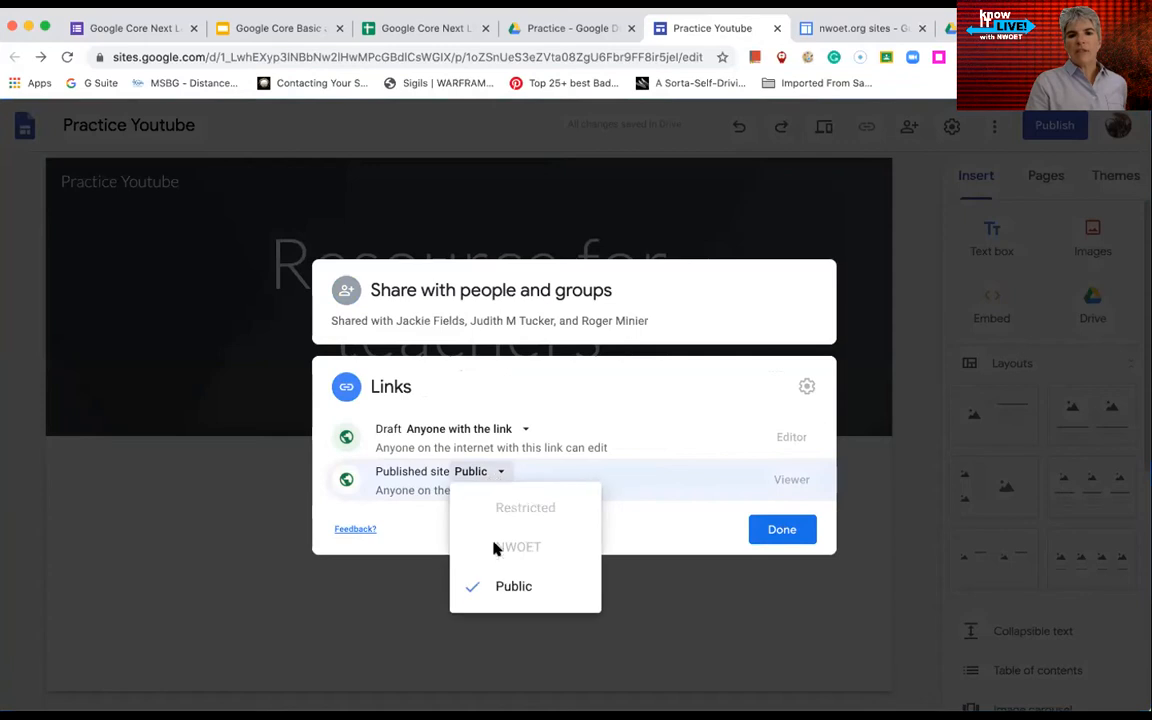
{"action": "left_click", "coordinate": [689, 387]}
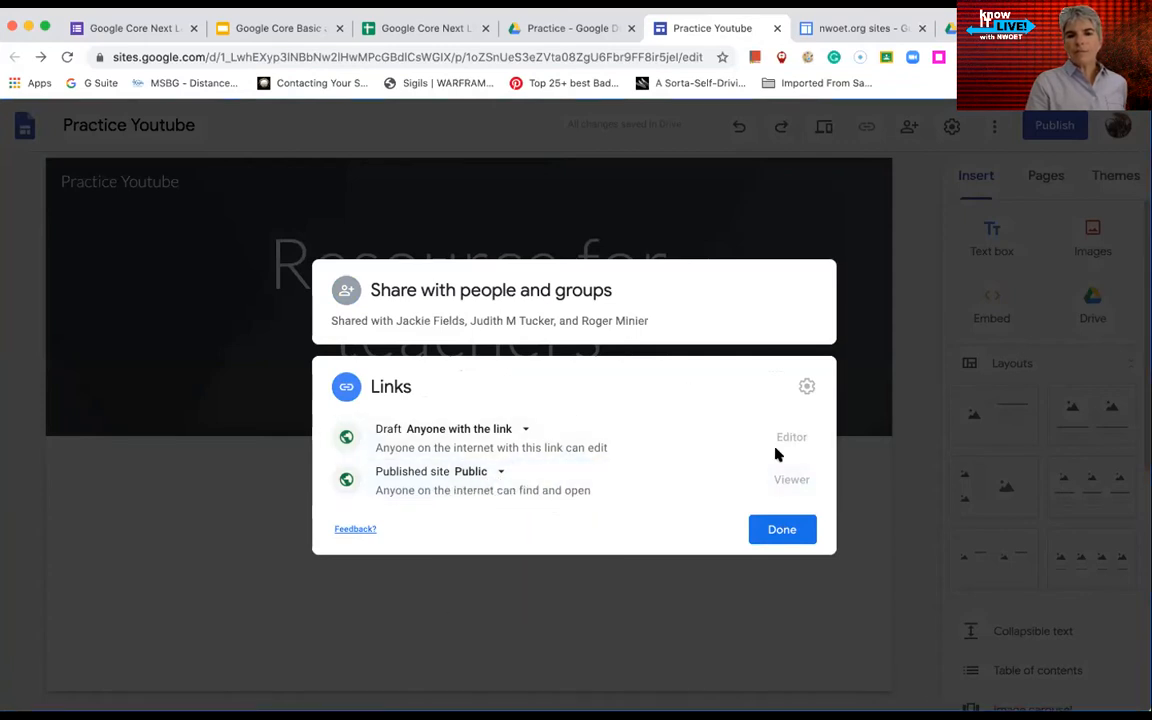
{"action": "left_click", "coordinate": [779, 529]}
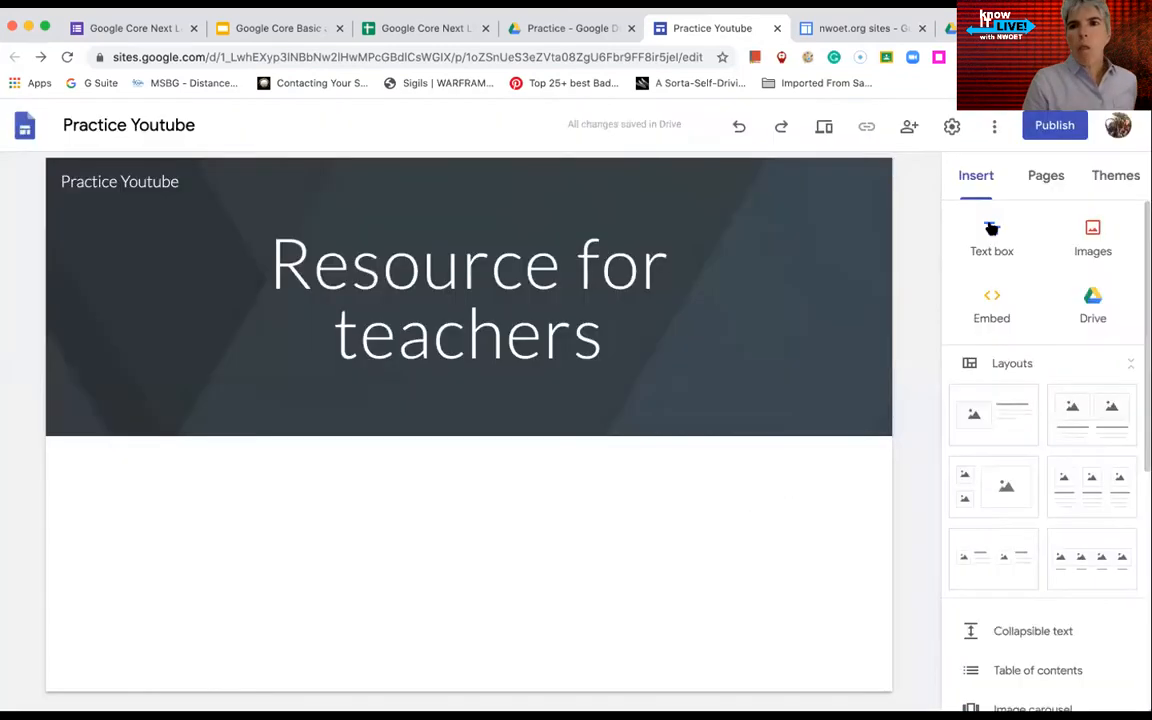
Look over the site settings and the additional site options such as version history and duplication, closing both without changes.
{"action": "left_click", "coordinate": [953, 127]}
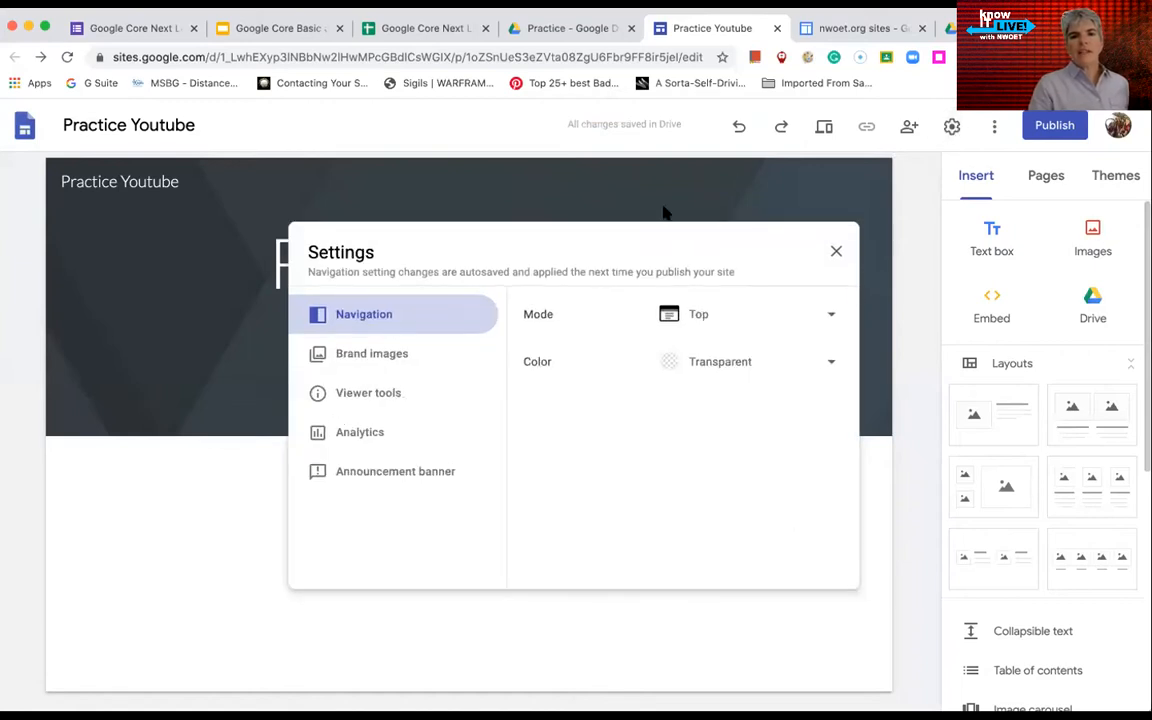
{"action": "left_click", "coordinate": [834, 253]}
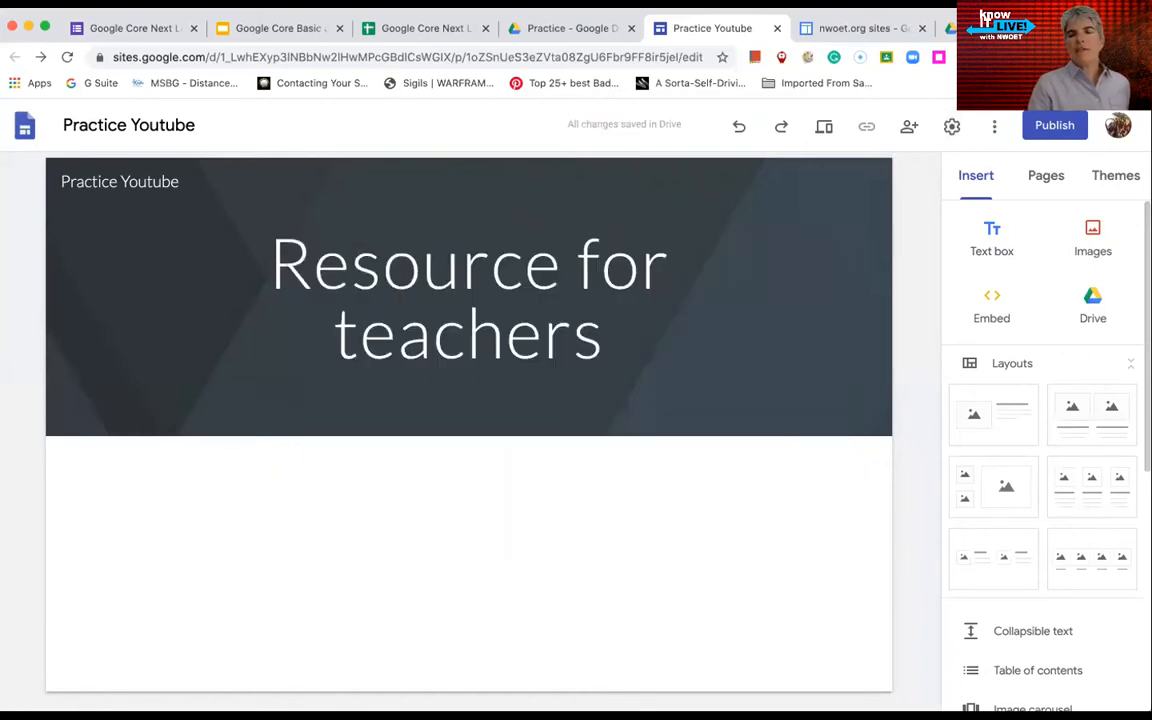
{"action": "left_click", "coordinate": [996, 127]}
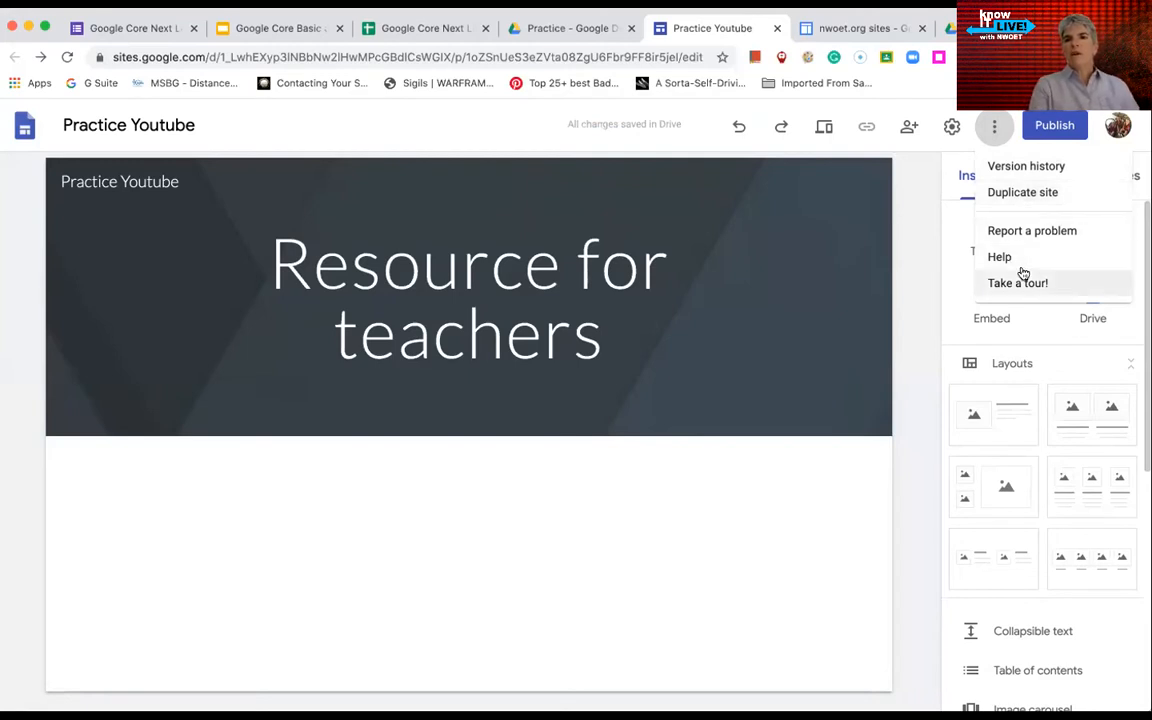
{"action": "left_click", "coordinate": [725, 490]}
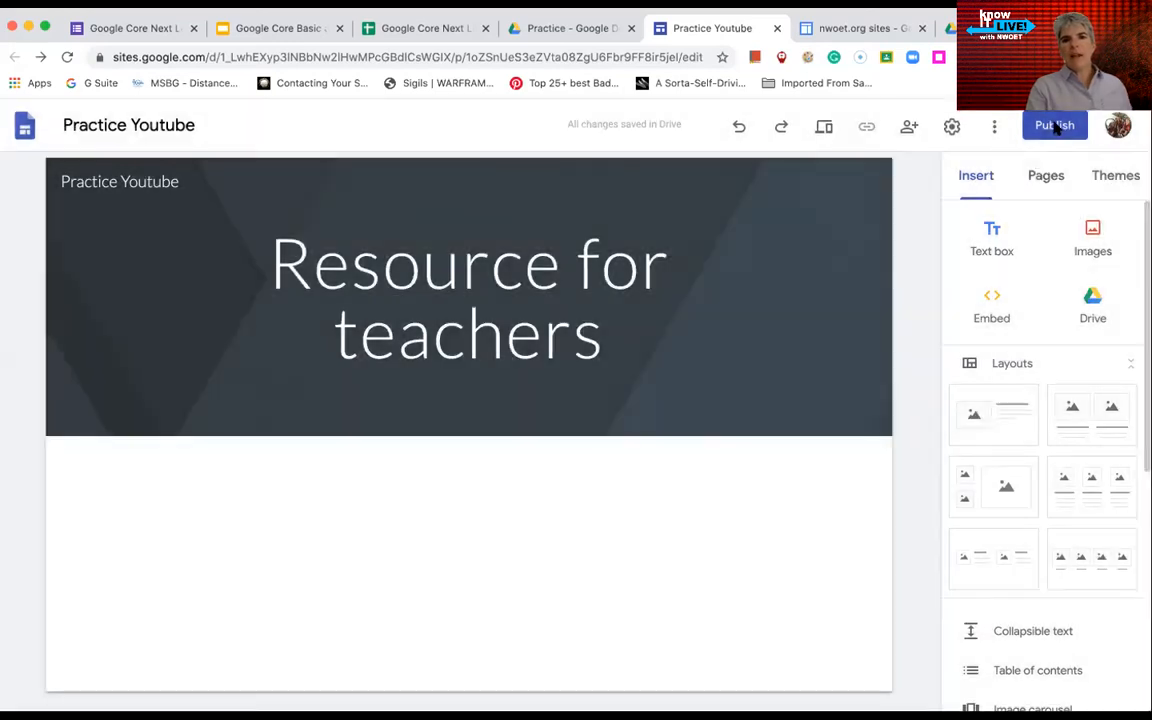
Publish the site with the web address "practicesite".
{"action": "left_click", "coordinate": [1053, 126]}
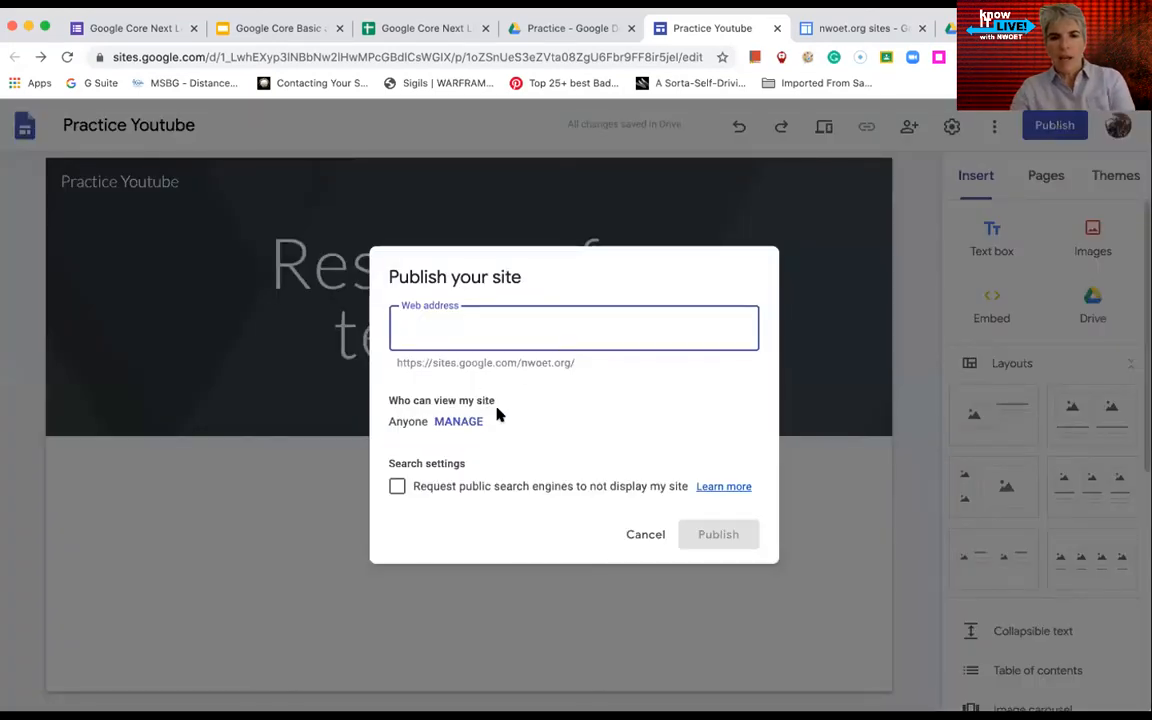
{"action": "type", "text": "practicesite"}
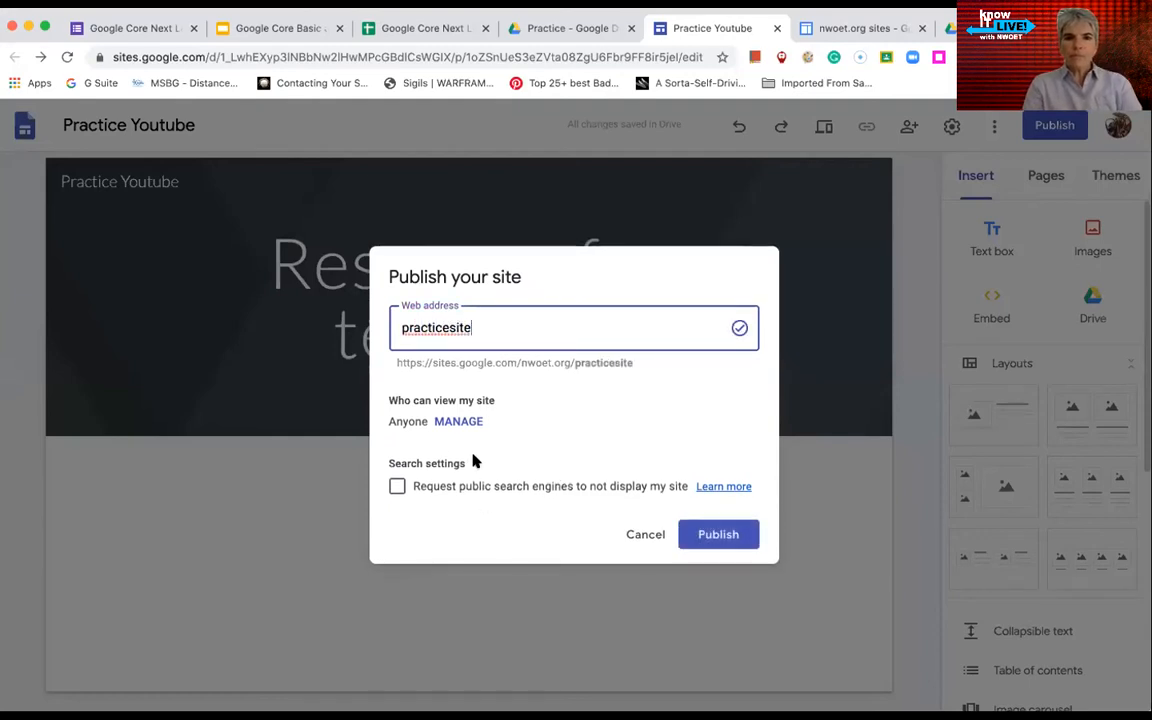
{"action": "left_click", "coordinate": [733, 537]}
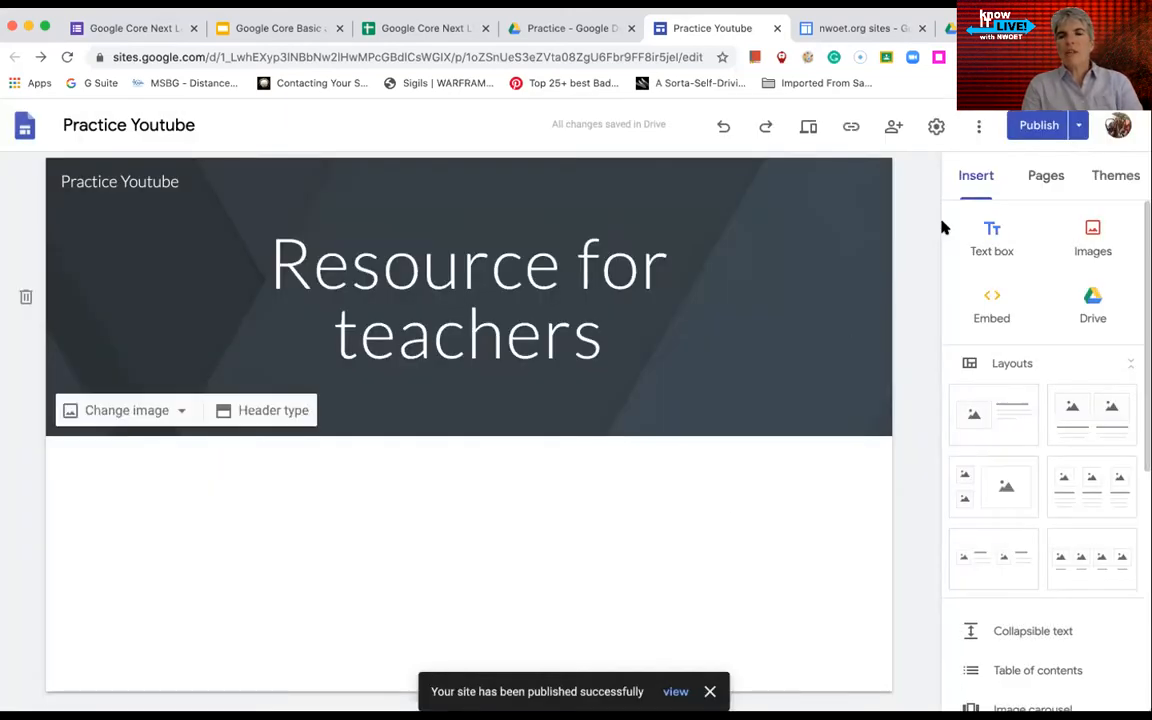
Check the site for unpublished changes, return to the editor and view the insert choices for the blank page body.
{"action": "left_click", "coordinate": [1024, 127]}
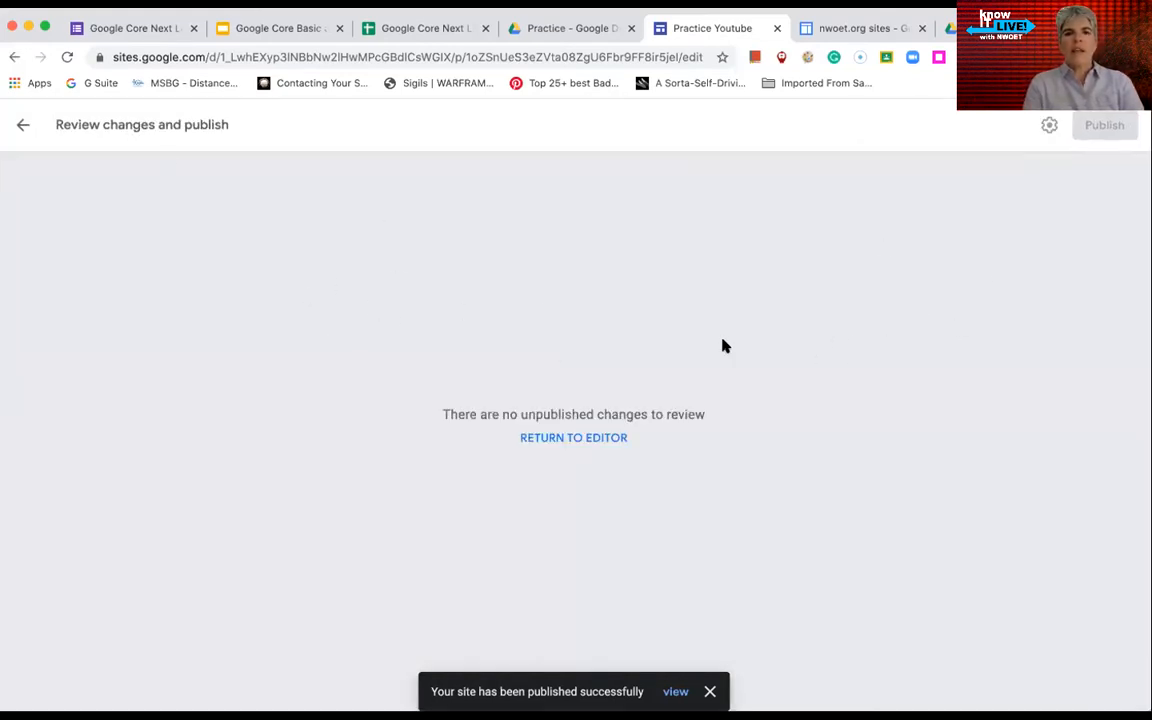
{"action": "left_click", "coordinate": [19, 128]}
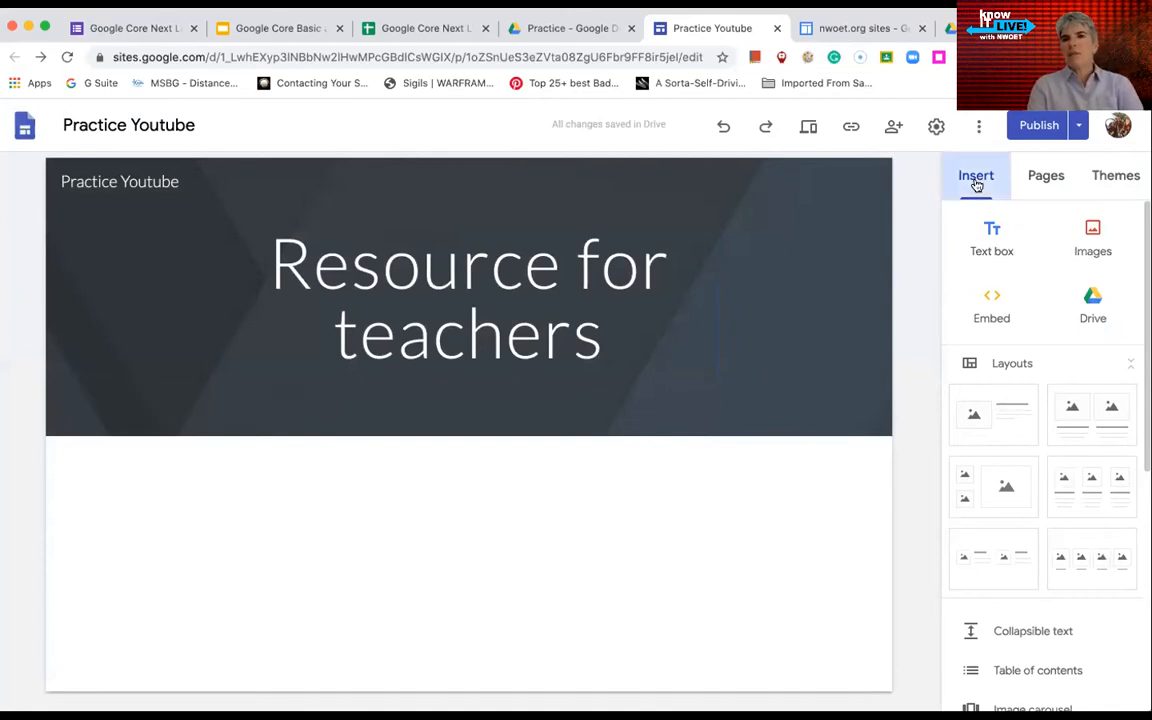
{"action": "double_click", "coordinate": [655, 508]}
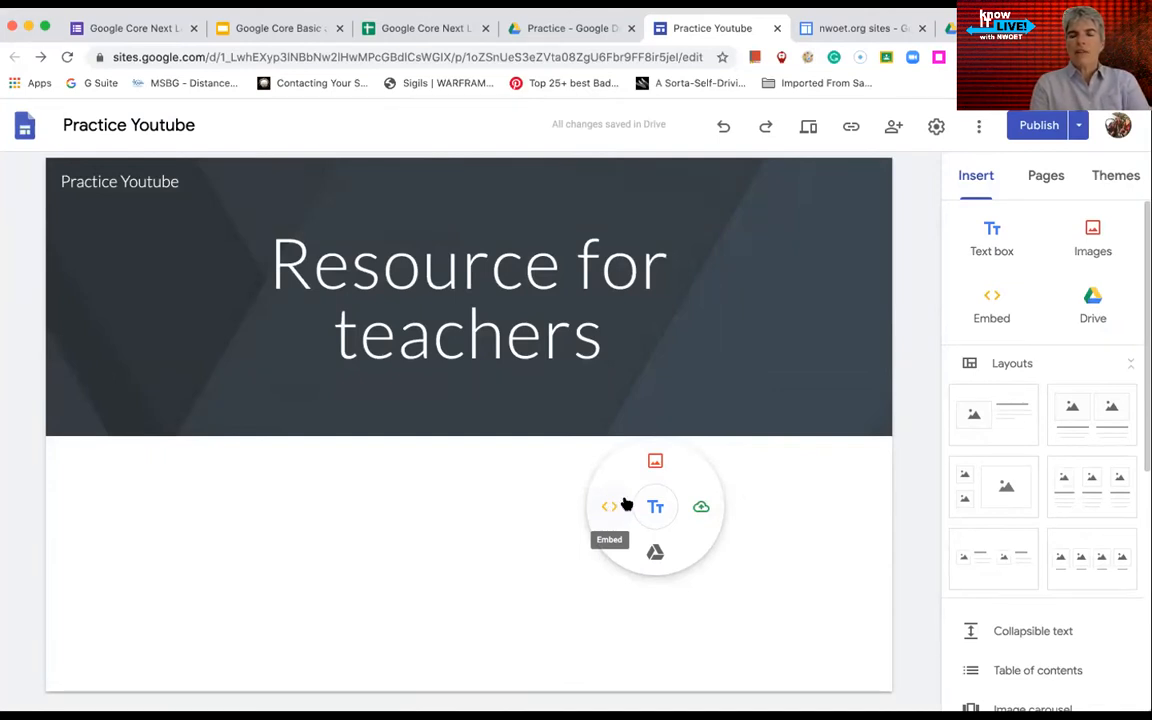
Add a new page named "Homework" to the site, leaving its custom path empty.
{"action": "left_click", "coordinate": [1042, 177]}
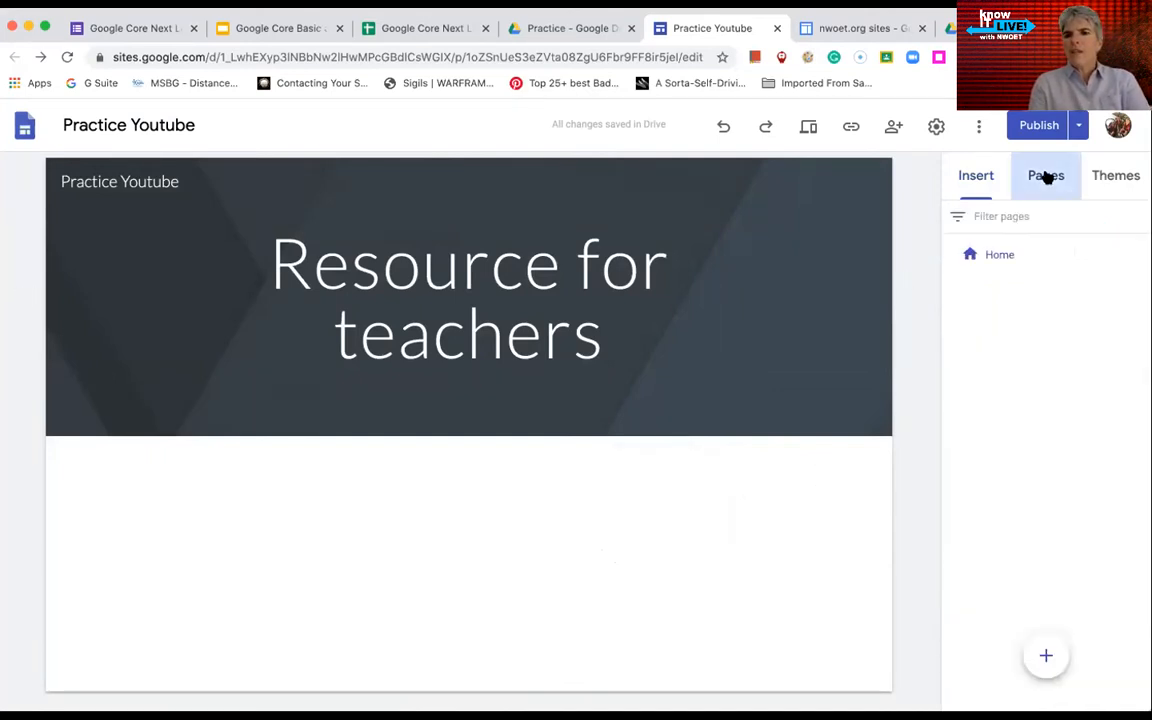
{"action": "left_click", "coordinate": [1044, 658]}
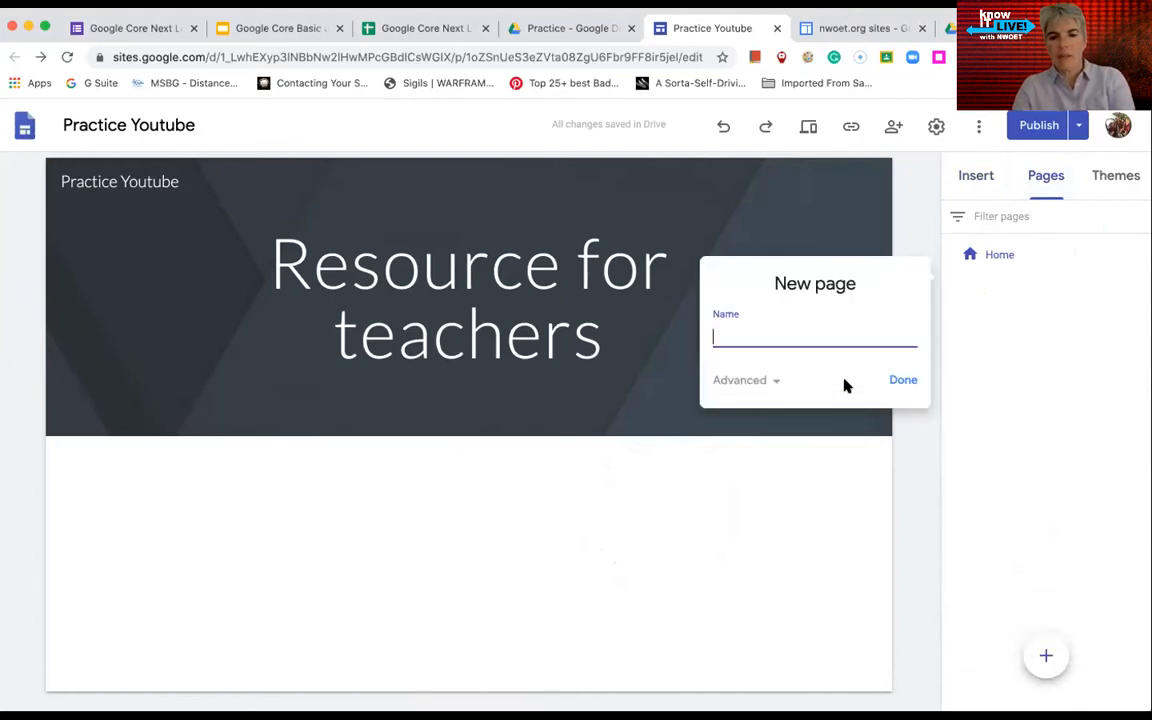
{"action": "type", "text": "Homeworks"}
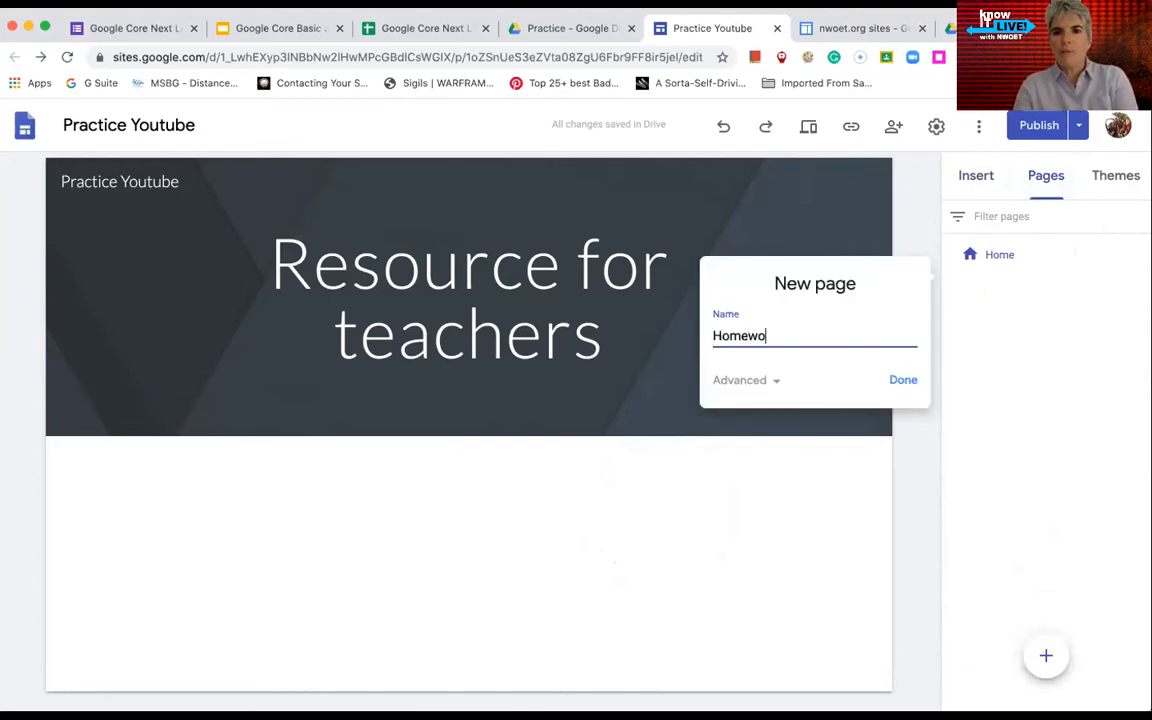
{"action": "left_click", "coordinate": [763, 383]}
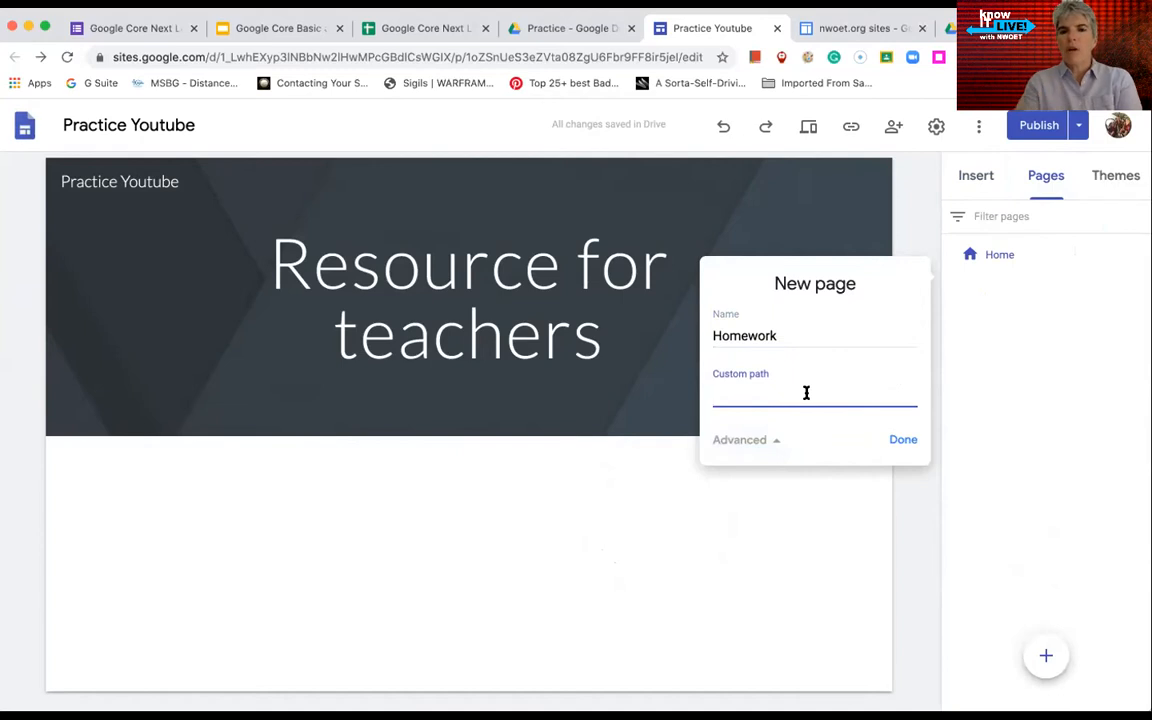
{"action": "left_click", "coordinate": [901, 441]}
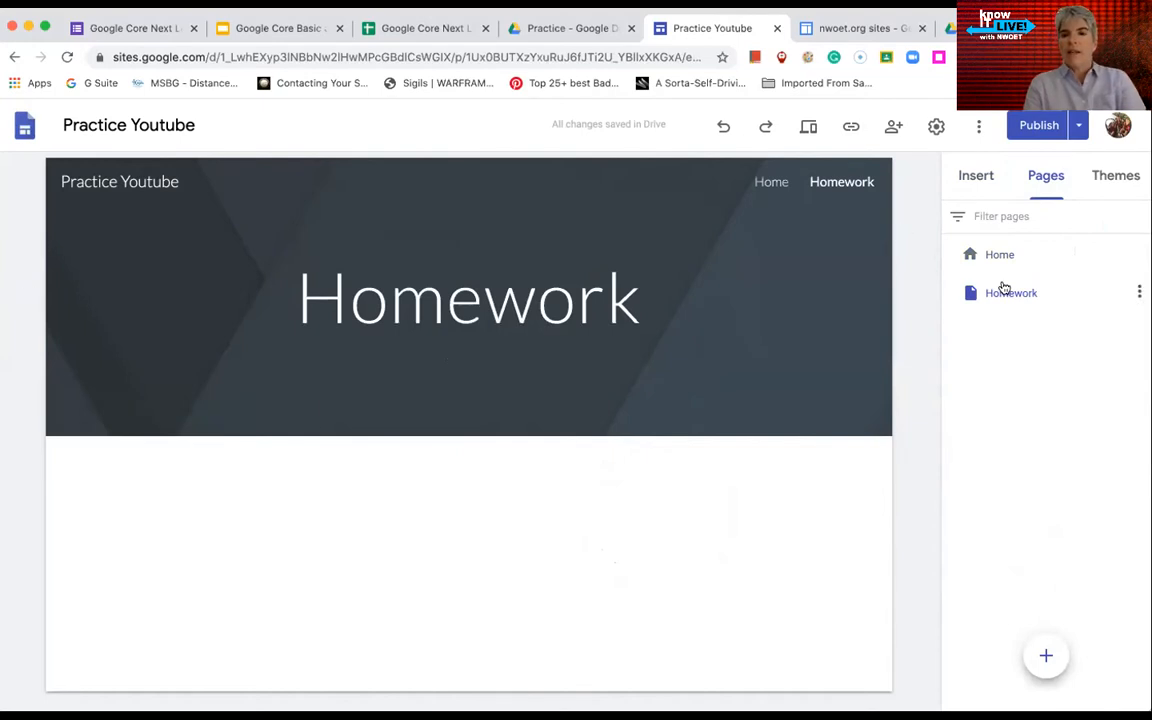
Add a subpage named "Homework videos" under the Homework page.
{"action": "left_click", "coordinate": [1139, 292]}
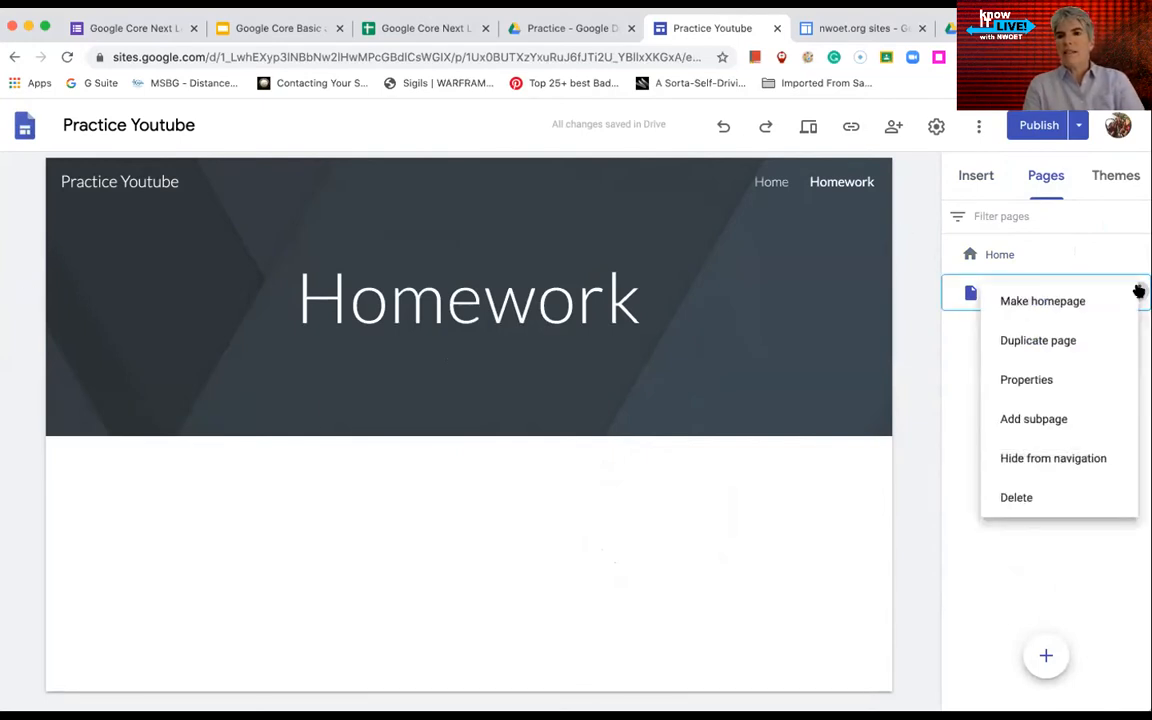
{"action": "left_click", "coordinate": [1055, 422]}
{"action": "type", "text": "Homework videow"}
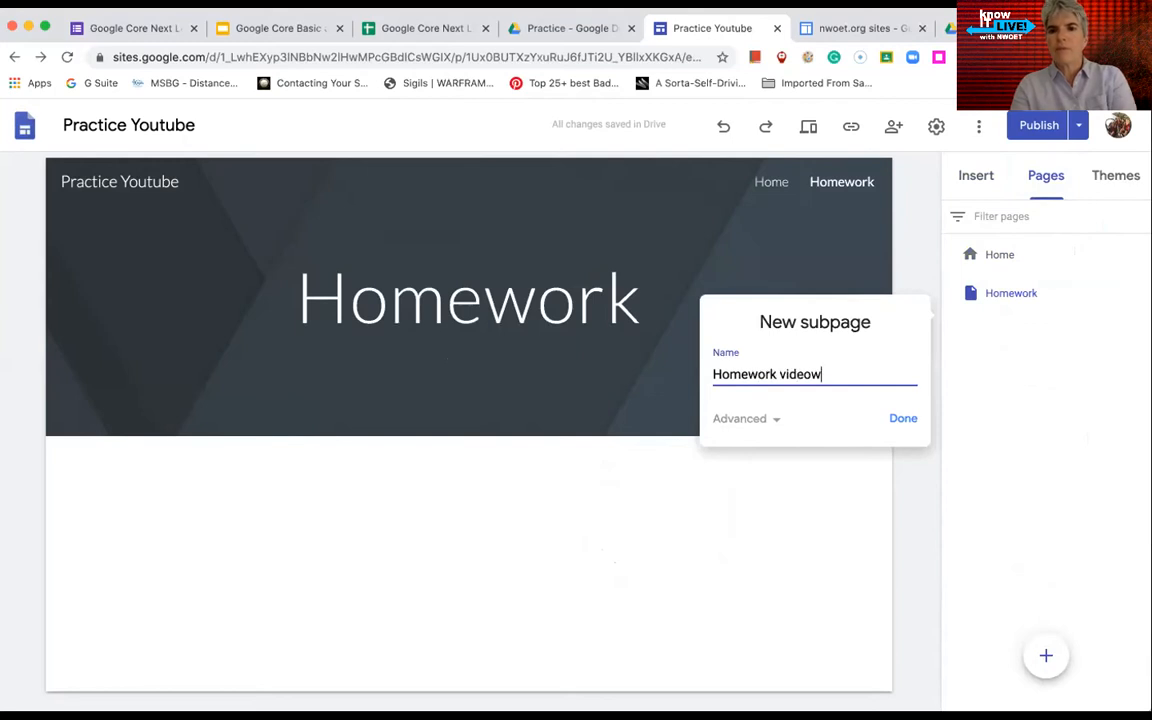
{"action": "key", "text": "BackSpace"}
{"action": "type", "text": "s"}
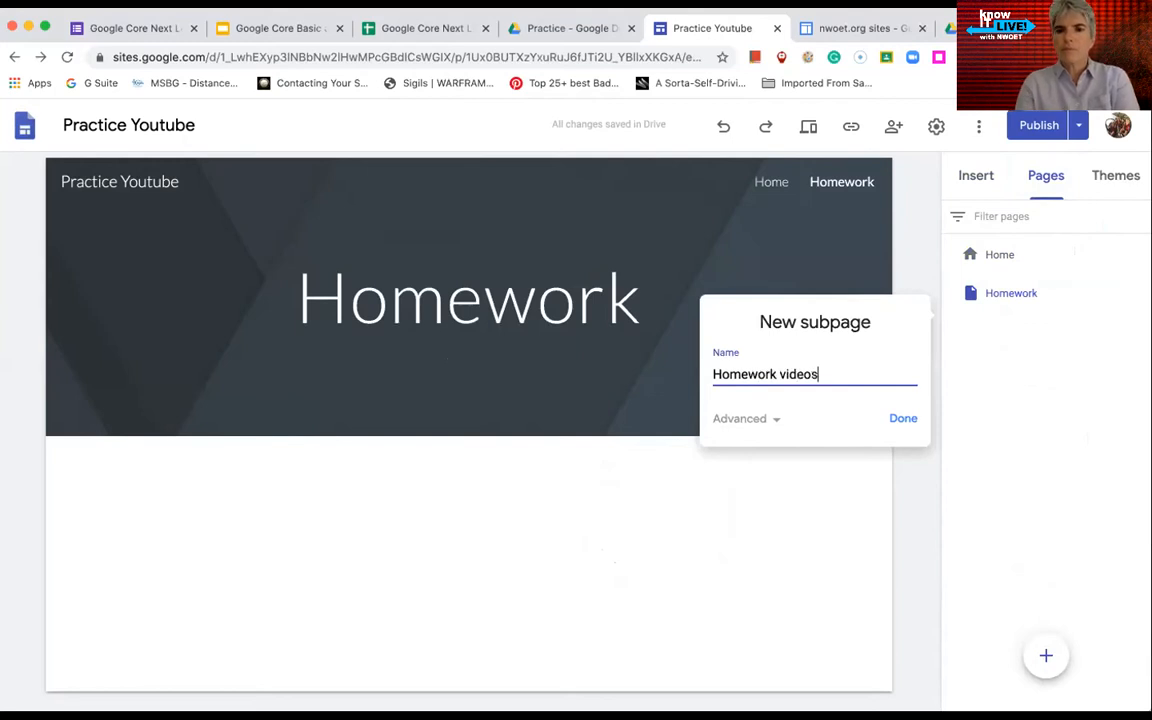
{"action": "left_click", "coordinate": [899, 421]}
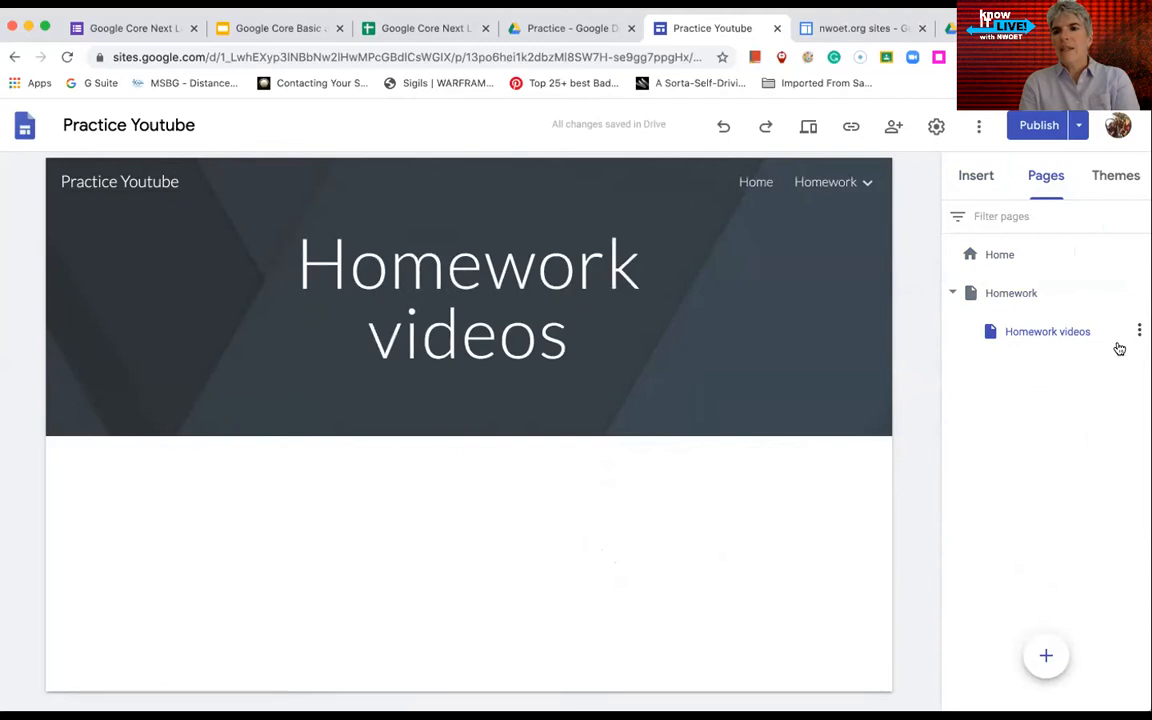
Add a "Homework readings" subpage under Homework videos and move it directly under Homework, above Homework videos.
{"action": "left_click", "coordinate": [1139, 330]}
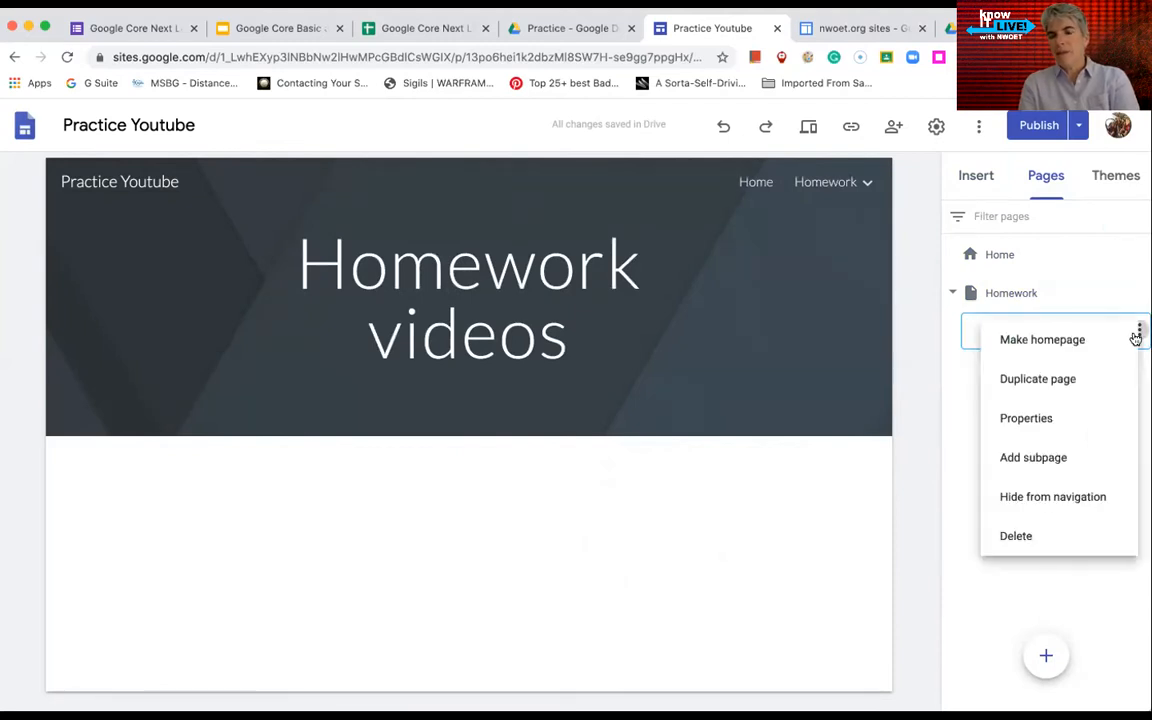
{"action": "left_click", "coordinate": [1047, 457]}
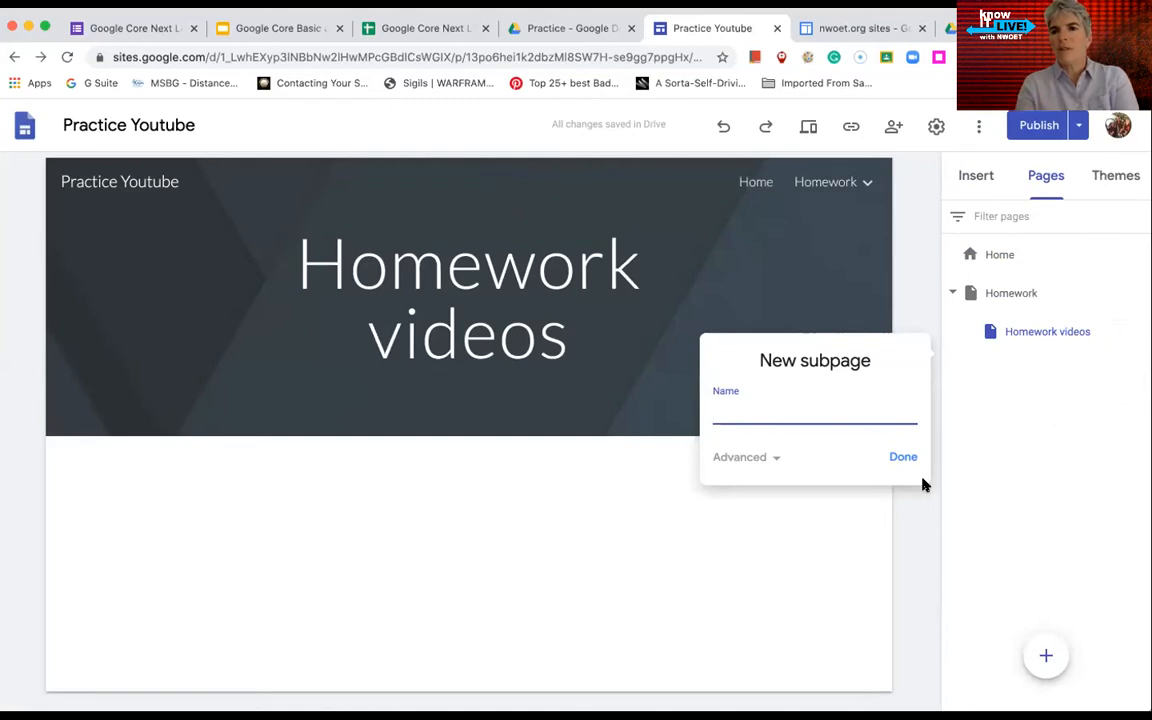
{"action": "type", "text": "Hom"}
{"action": "key", "text": "BackSpace"}
{"action": "key", "text": "BackSpace"}
{"action": "type", "text": "me"}
{"action": "key", "text": "BackSpace"}
{"action": "key", "text": "BackSpace"}
{"action": "type", "text": "o"}
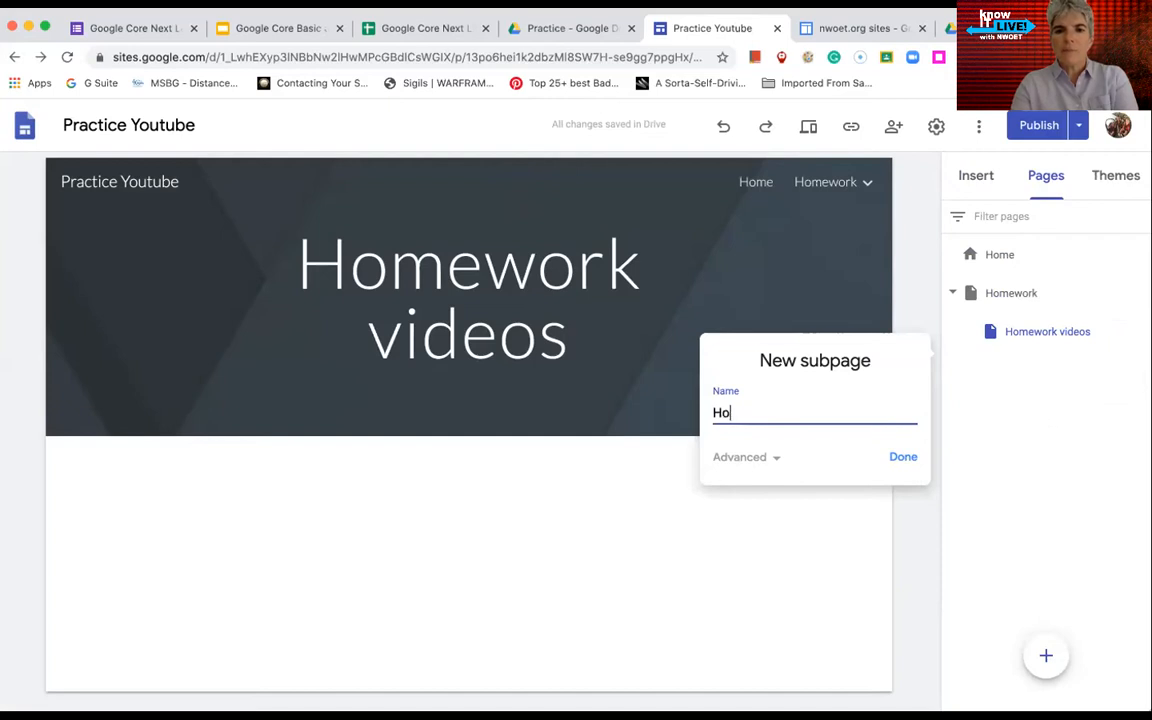
{"action": "type", "text": "mework readings"}
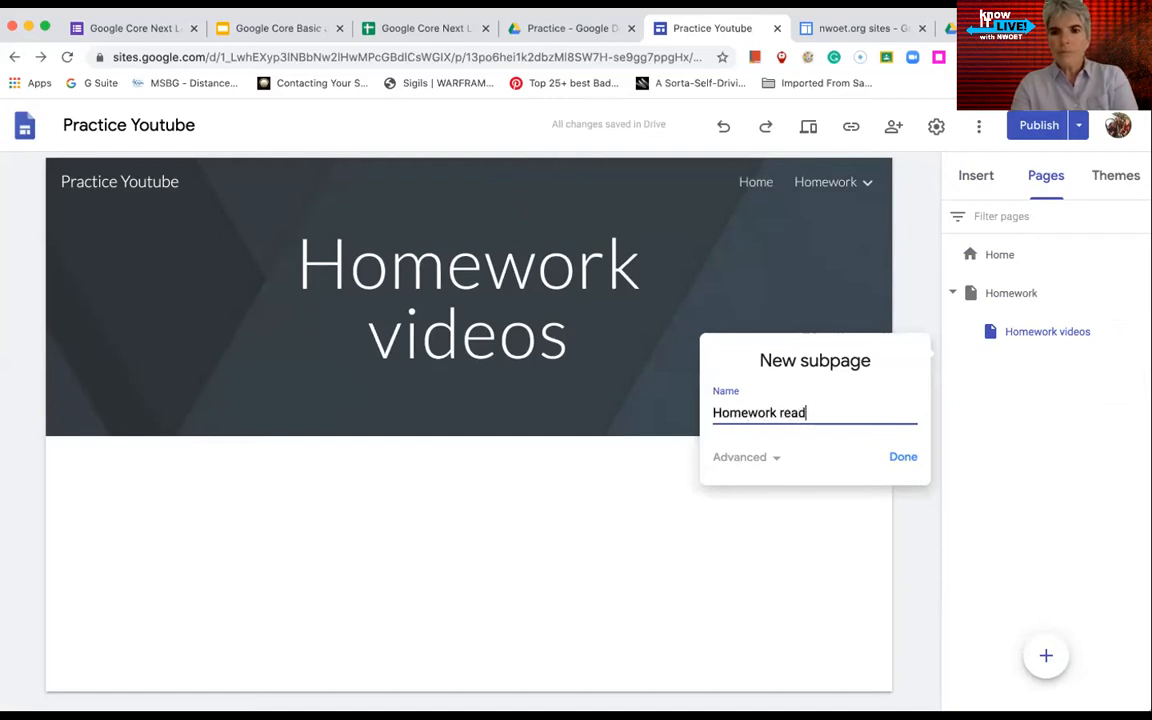
{"action": "left_click", "coordinate": [900, 458]}
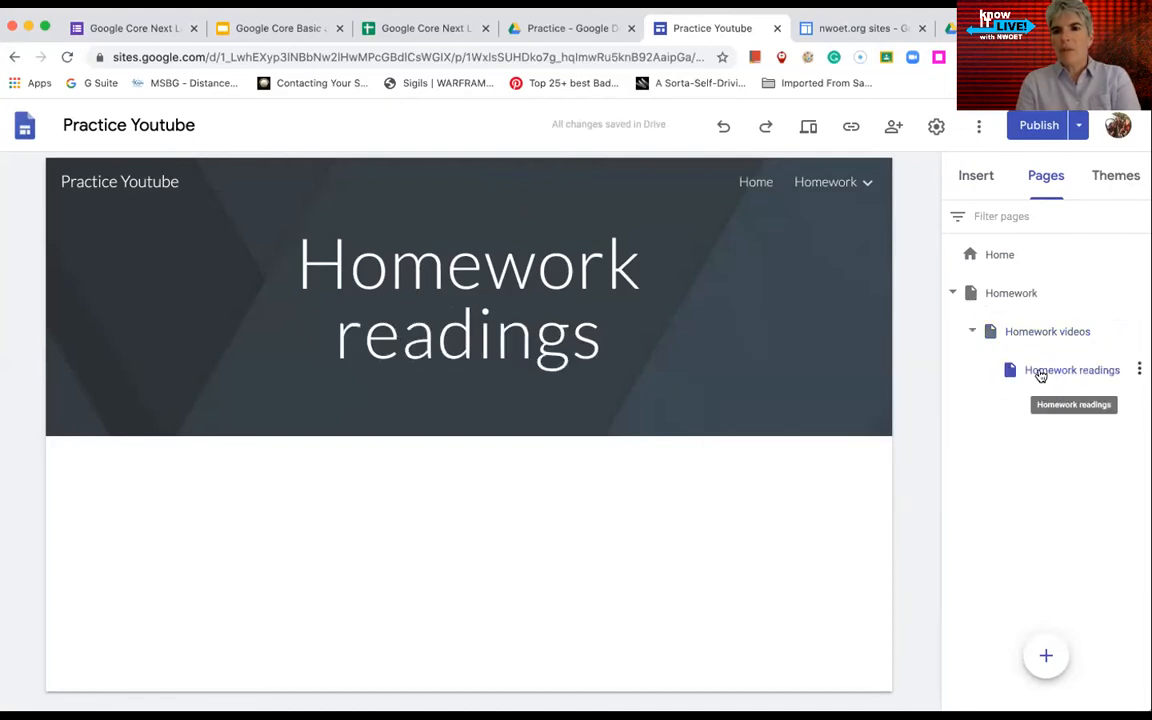
{"action": "left_click_drag", "start_coordinate": [1000, 367], "coordinate": [980, 306]}
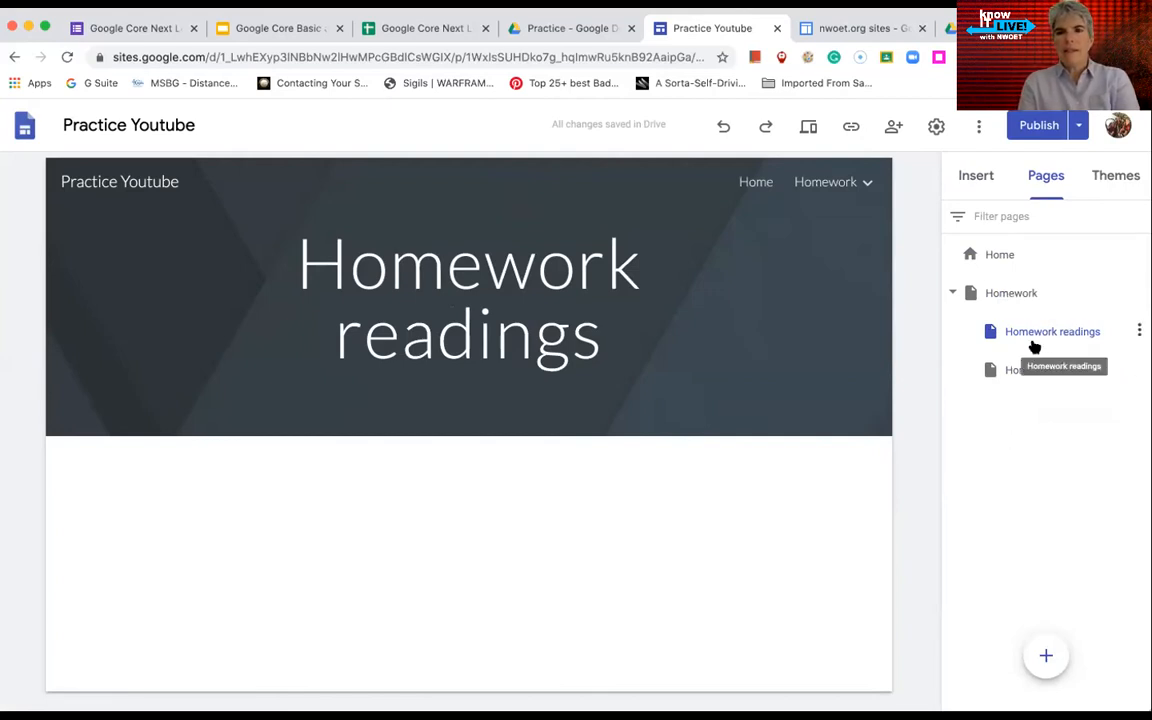
Try the Aristotle, Diplomat and Vision themes on the site.
{"action": "left_click", "coordinate": [1119, 180]}
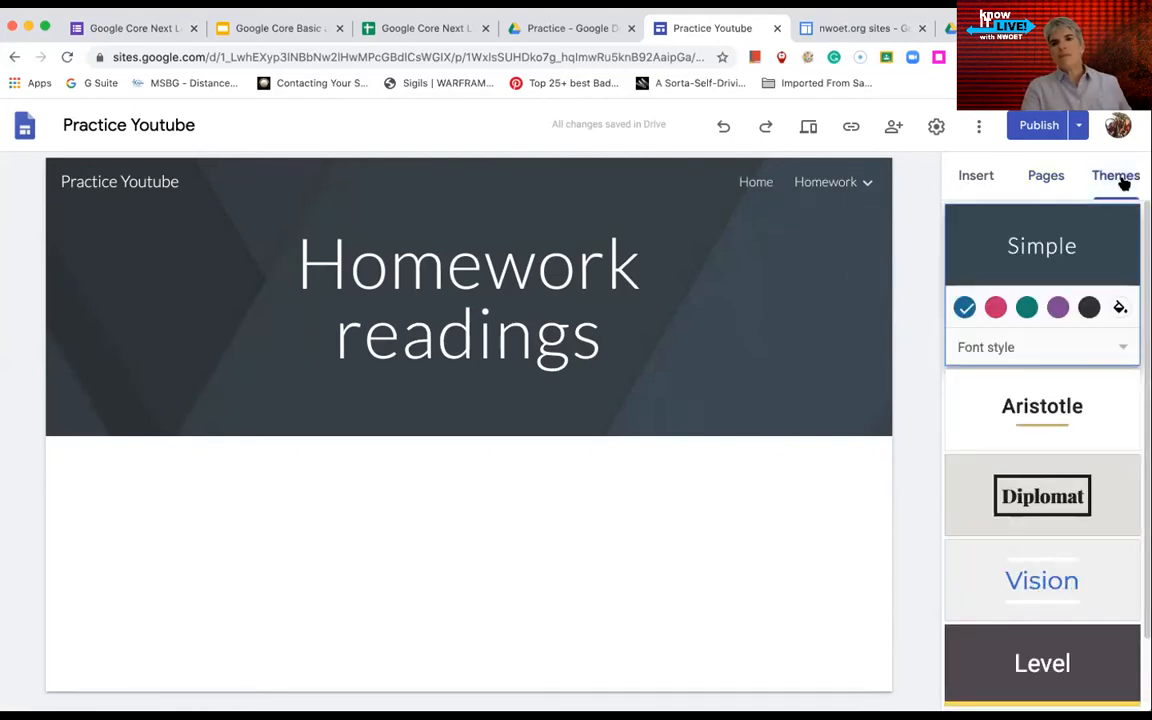
{"action": "left_click", "coordinate": [1026, 414]}
{"action": "left_click", "coordinate": [1031, 515]}
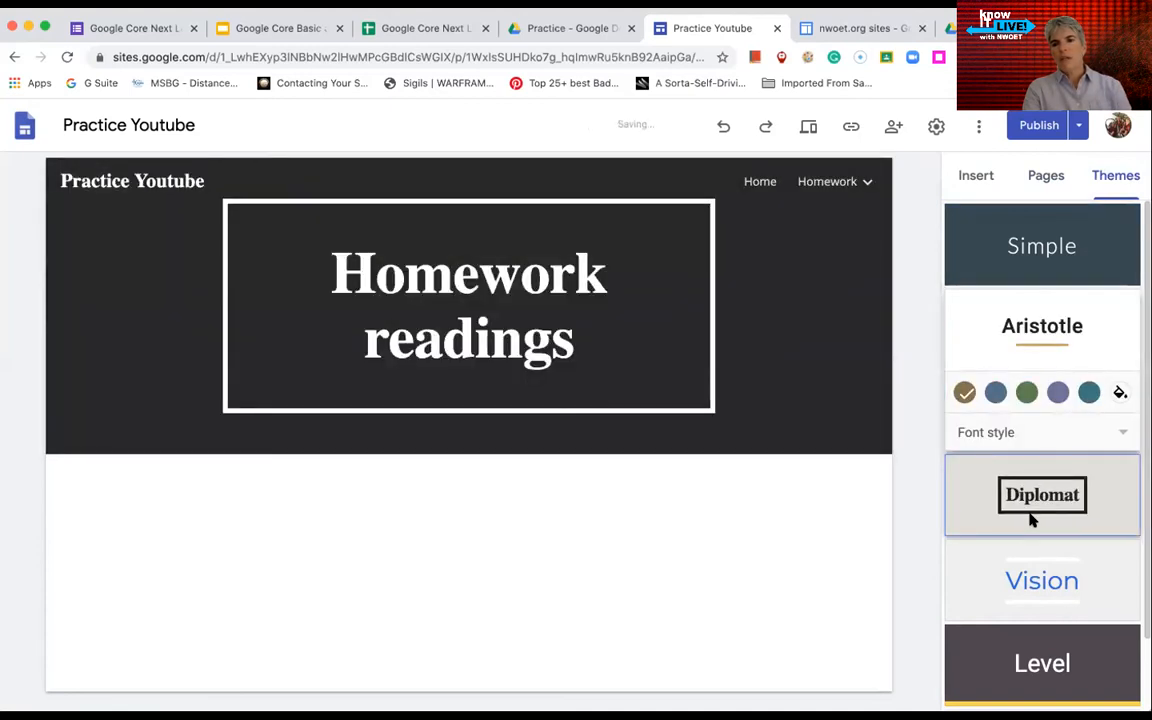
{"action": "left_click", "coordinate": [1031, 520]}
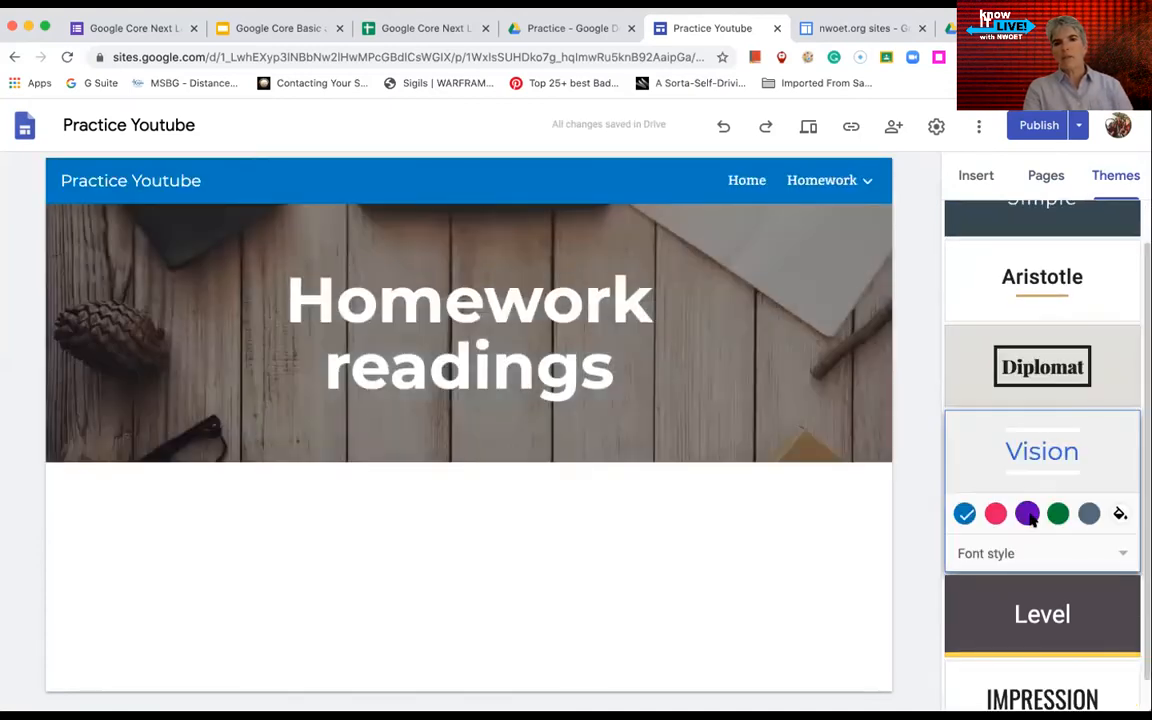
Apply the Level theme to the site, trying the pink accent color before choosing blue.
{"action": "left_click", "coordinate": [1031, 568]}
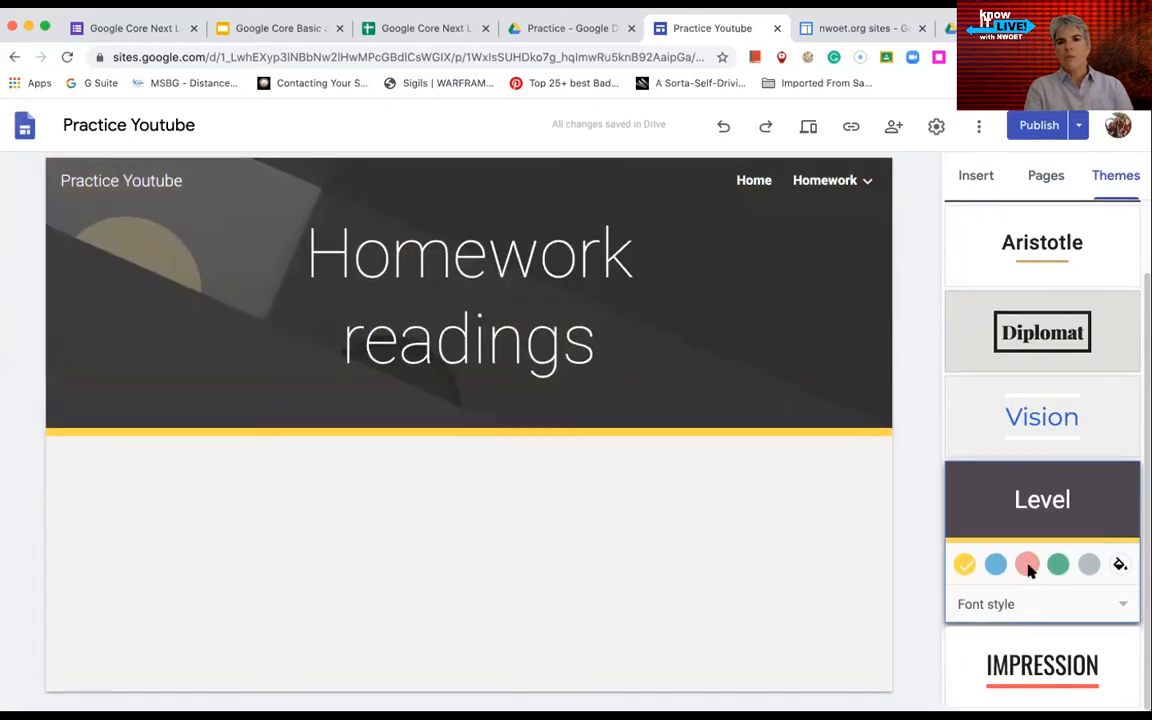
{"action": "left_click", "coordinate": [1028, 566]}
{"action": "left_click", "coordinate": [995, 564]}
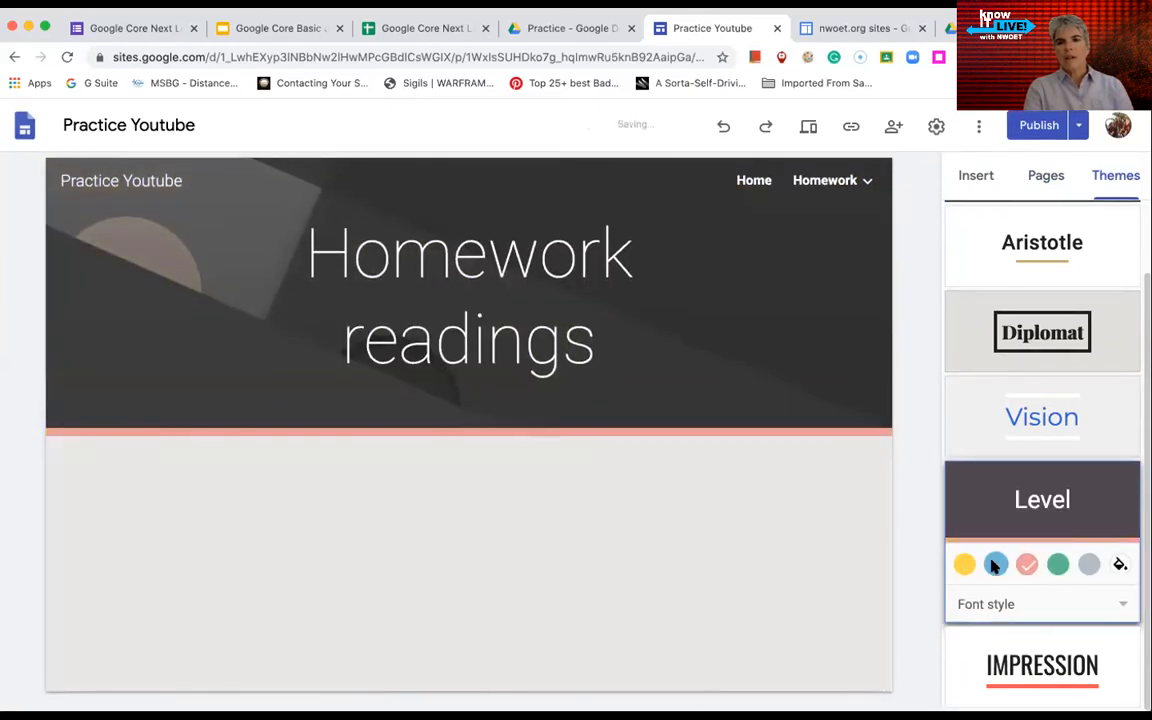
Try the Impression theme on the site.
{"action": "left_click", "coordinate": [1022, 652]}
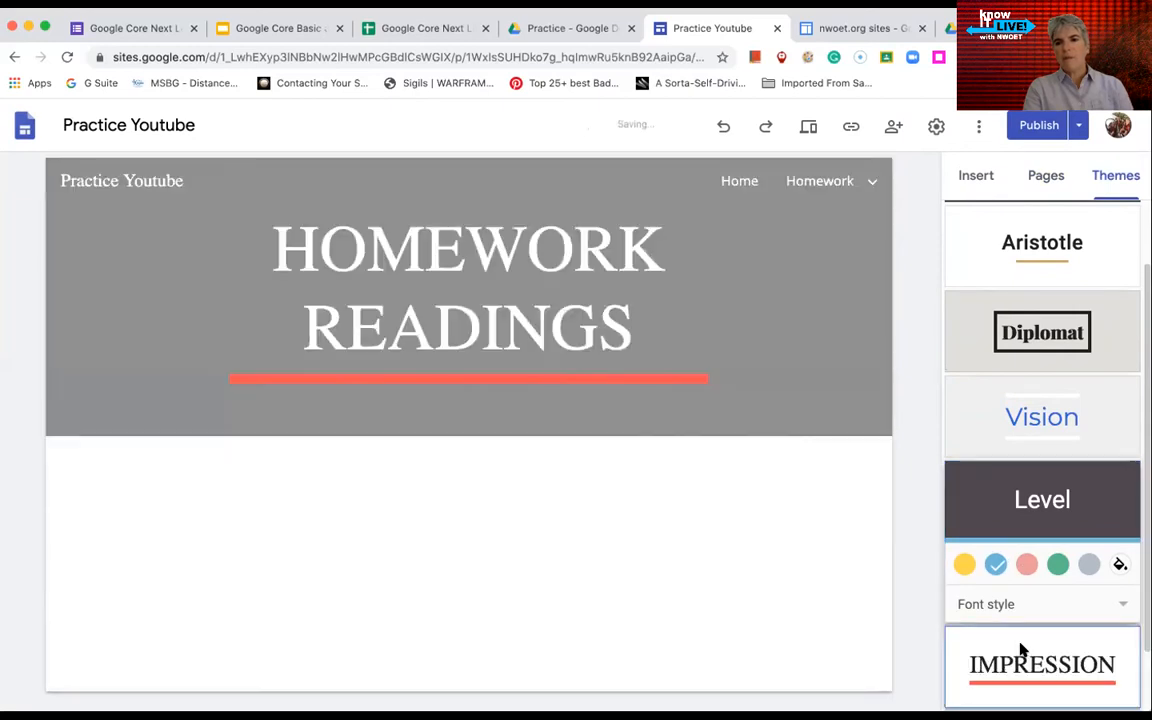
{"action": "scroll", "coordinate": [1022, 650], "scroll_direction": "up", "scroll_amount": 2}
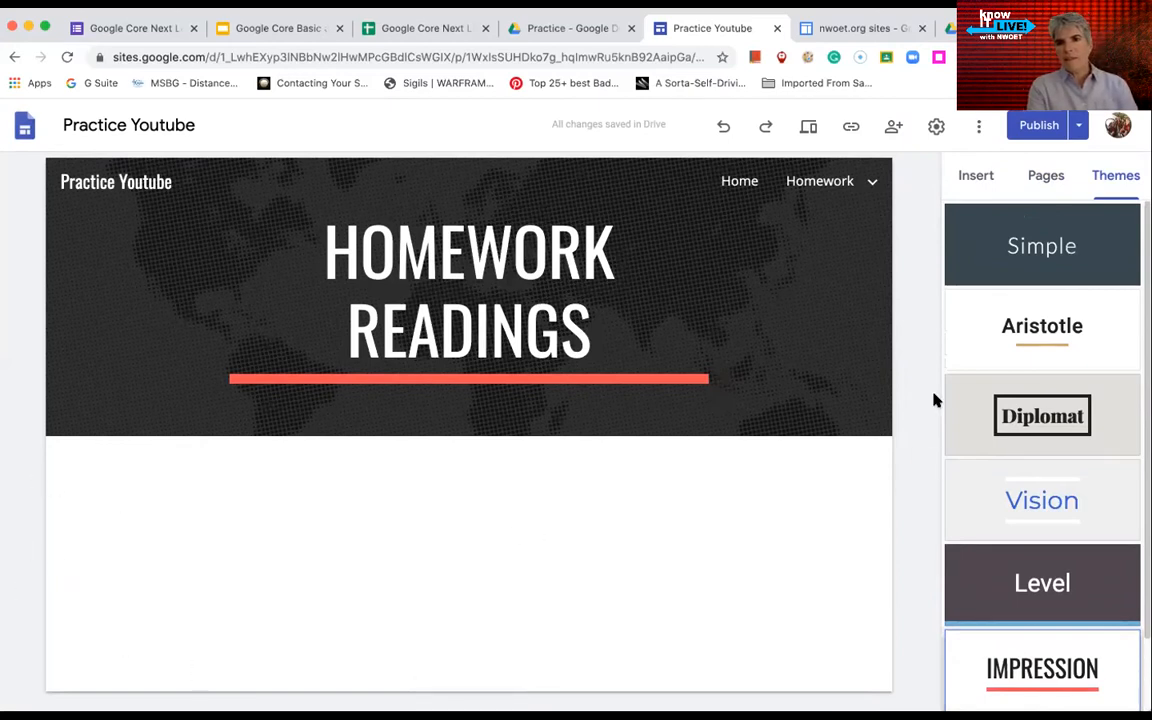
Add a text box reading "Text" below the Homework readings header and give it the Heading style.
{"action": "left_click", "coordinate": [976, 174]}
{"action": "double_click", "coordinate": [526, 528]}
{"action": "left_click", "coordinate": [526, 524]}
{"action": "type", "text": "Text"}
{"action": "left_click", "coordinate": [162, 456]}
{"action": "left_click", "coordinate": [166, 463]}
{"action": "left_click_drag", "start_coordinate": [167, 465], "coordinate": [92, 474]}
{"action": "left_click", "coordinate": [157, 455]}
{"action": "left_click", "coordinate": [130, 474]}
{"action": "left_click", "coordinate": [200, 428]}
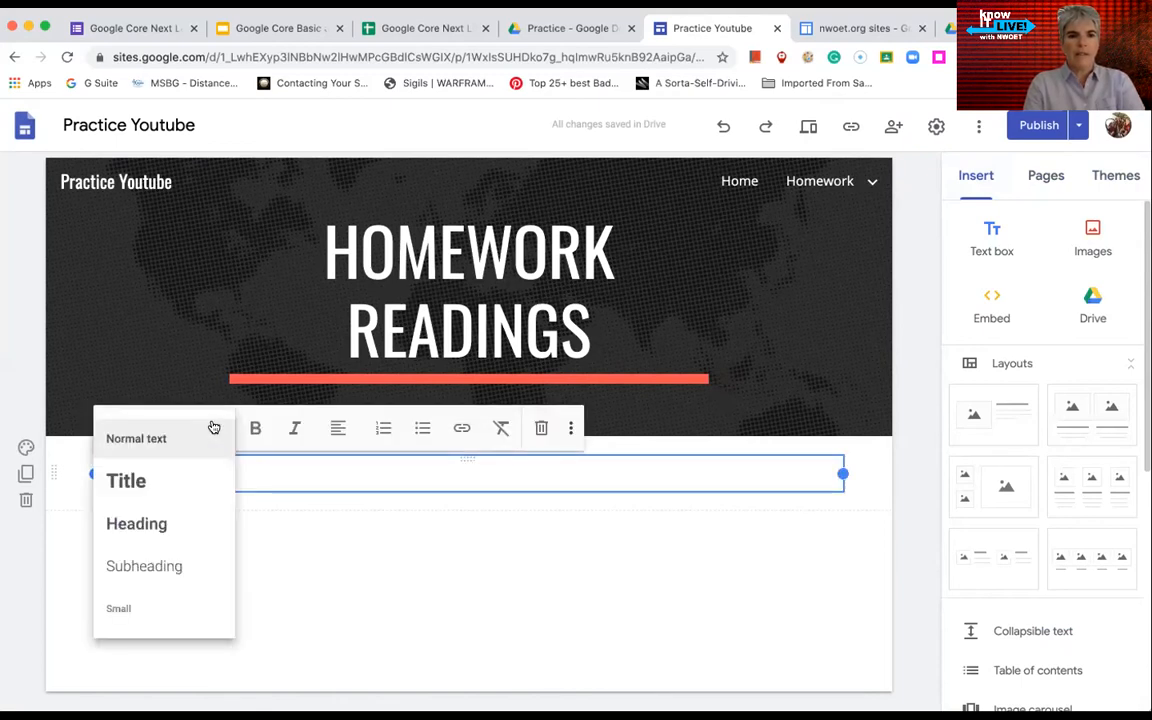
{"action": "left_click", "coordinate": [155, 527]}
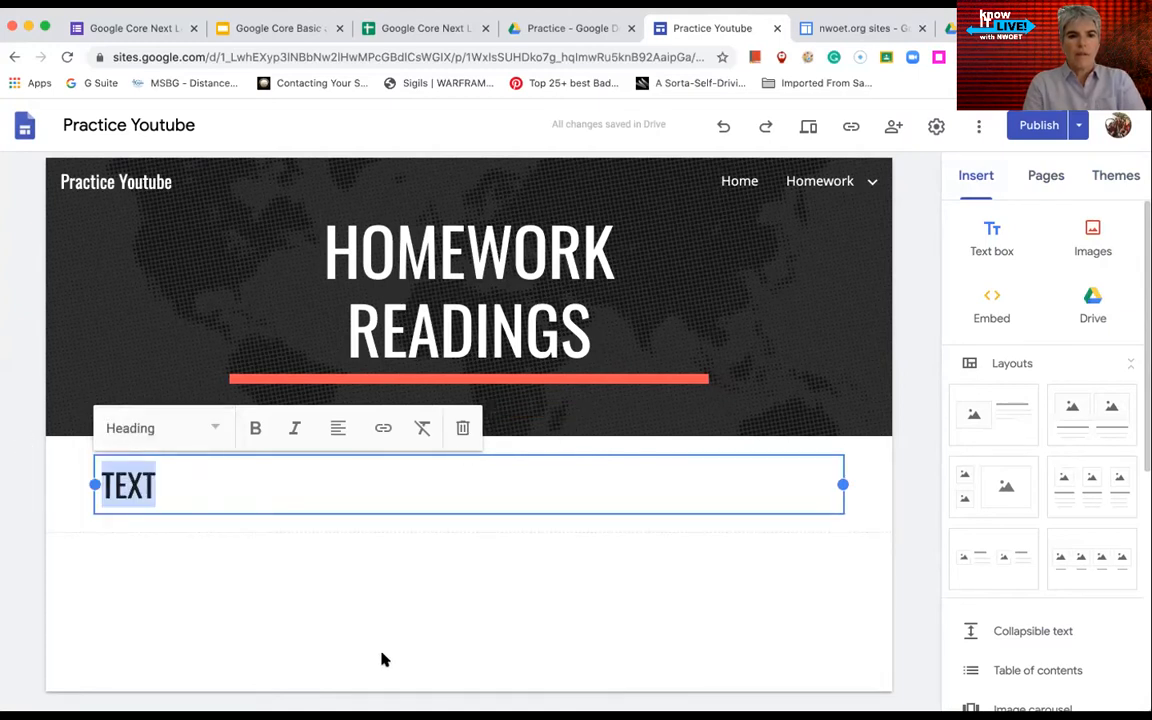
Preview the heading text under the Aristotle, Diplomat and Vision themes.
{"action": "left_click", "coordinate": [1110, 178]}
{"action": "left_click", "coordinate": [1040, 345]}
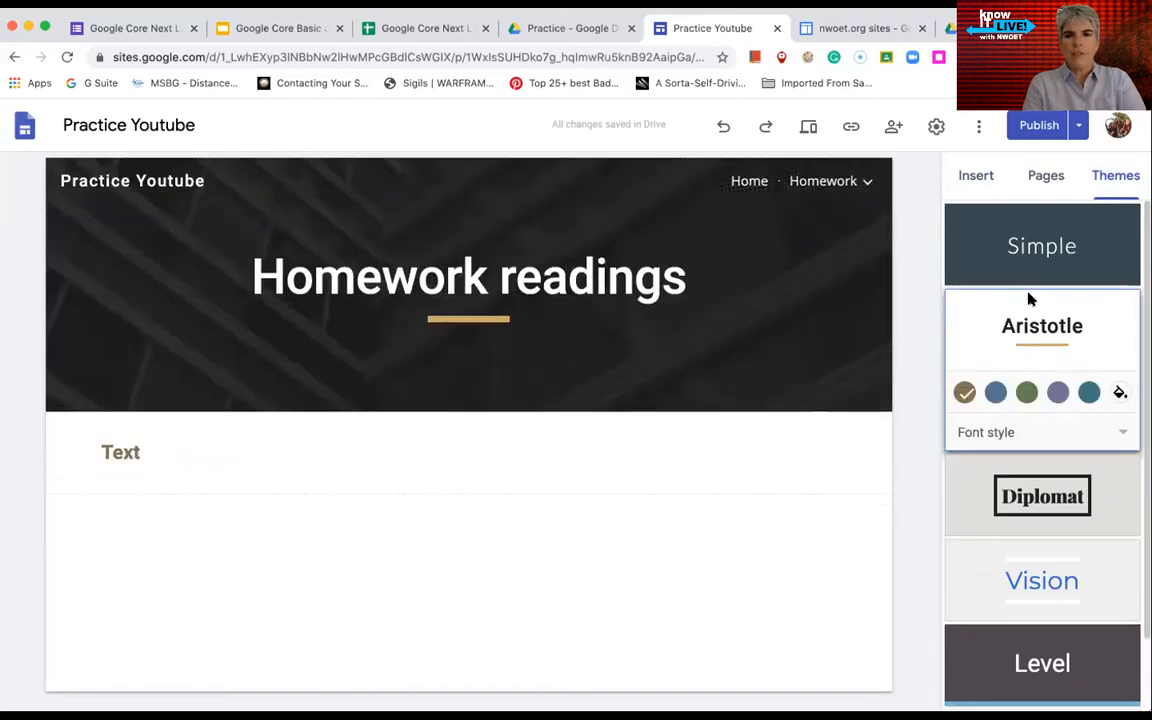
{"action": "left_click", "coordinate": [1022, 520]}
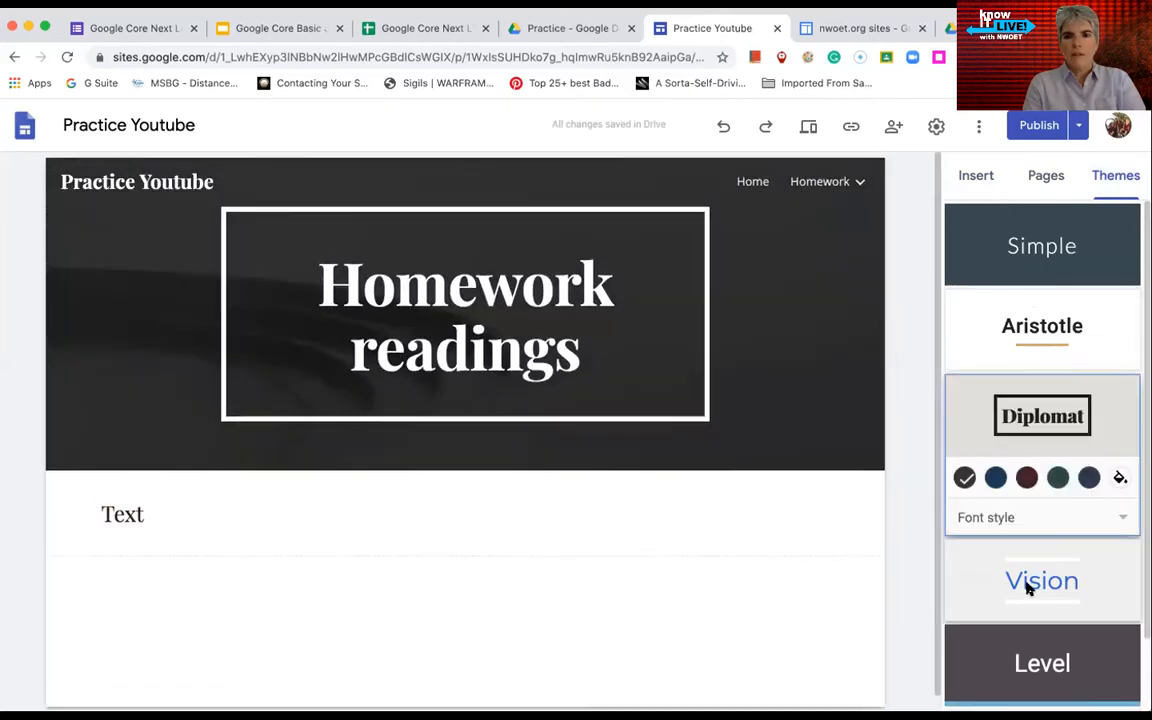
{"action": "left_click", "coordinate": [1023, 586]}
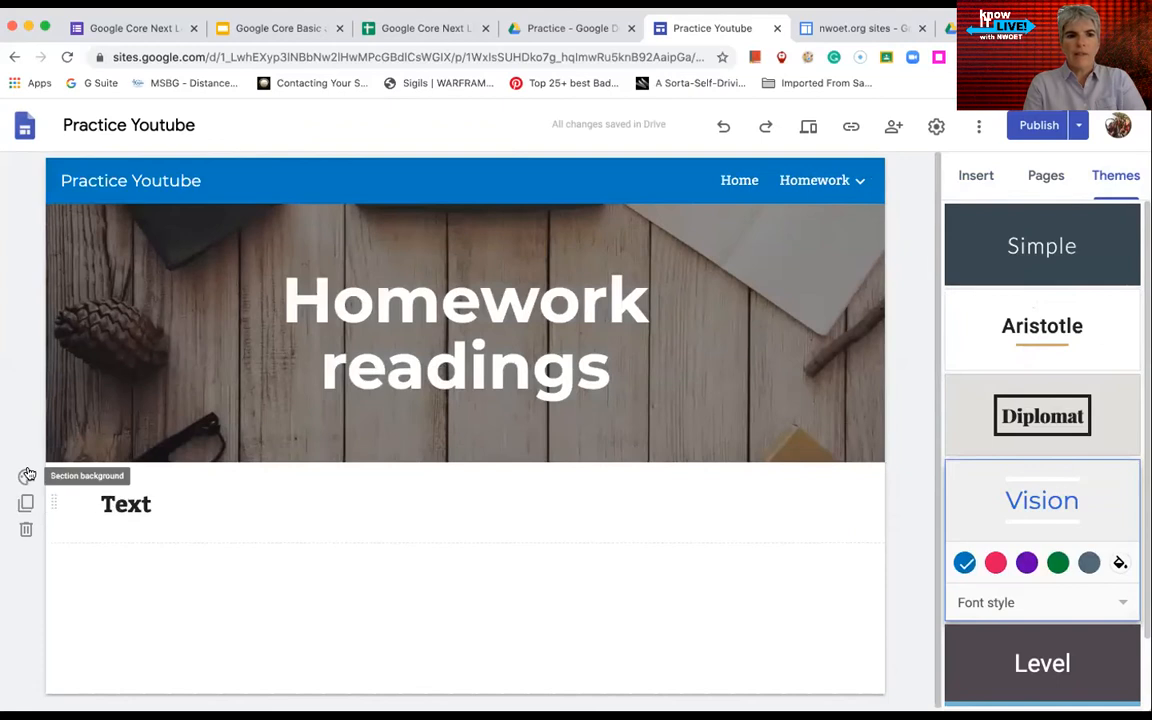
Set the background of the section containing the heading text to Emphasis 1.
{"action": "left_click", "coordinate": [27, 475]}
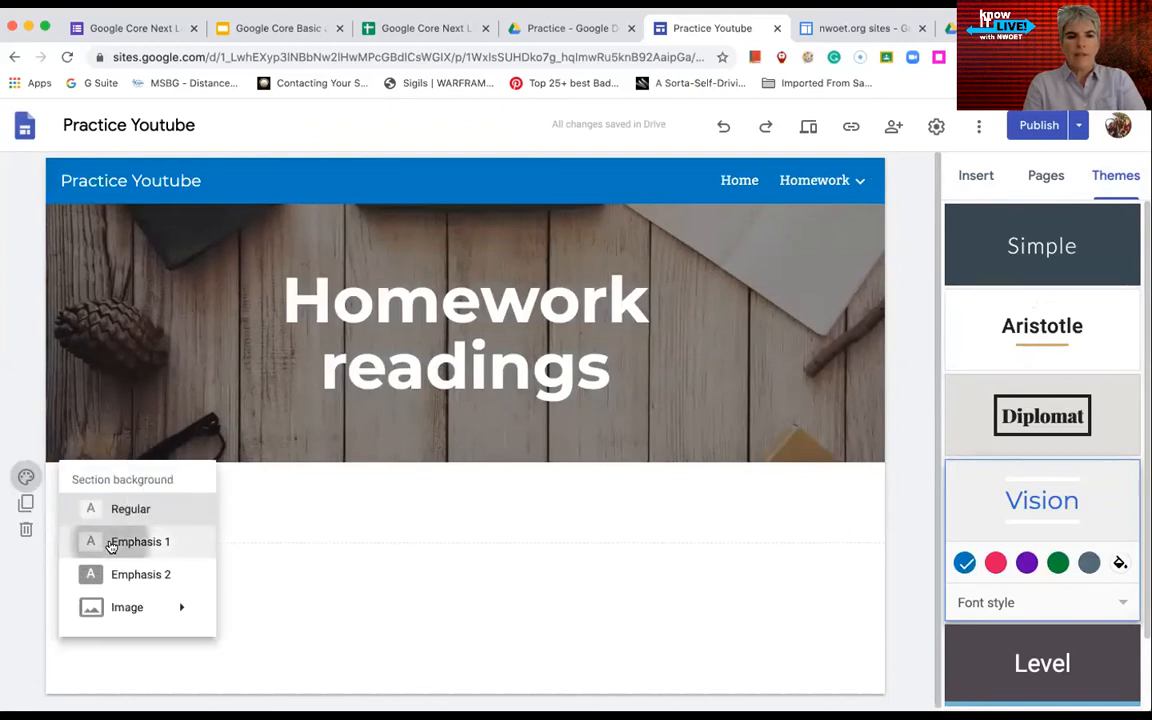
{"action": "left_click", "coordinate": [110, 543]}
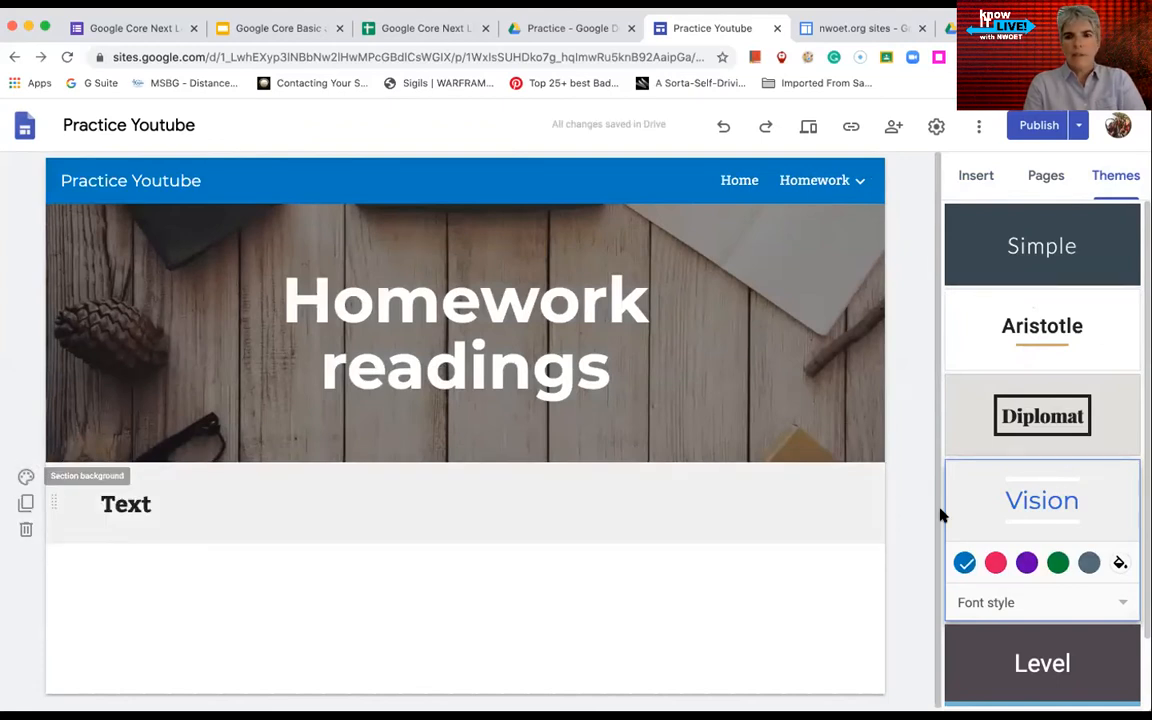
Compare the section background under the Diplomat, Aristotle, Simple and Impression themes, and switch the site back to the Level theme.
{"action": "left_click", "coordinate": [1013, 430]}
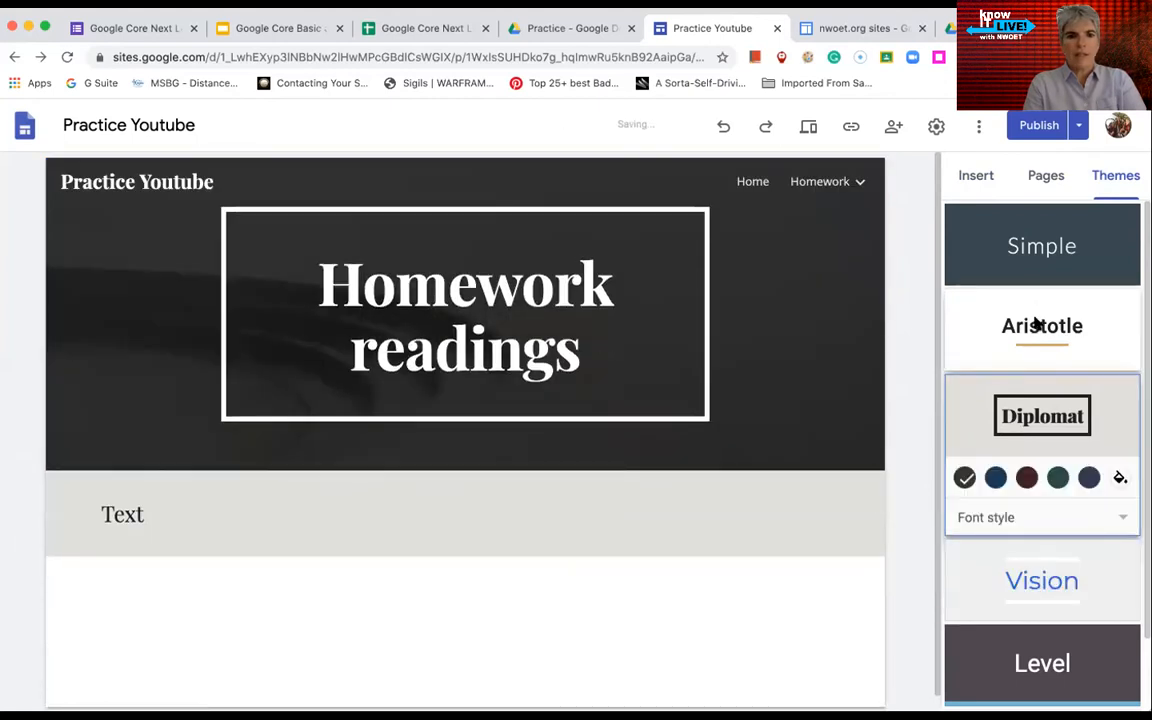
{"action": "left_click", "coordinate": [1034, 324]}
{"action": "left_click", "coordinate": [1041, 250]}
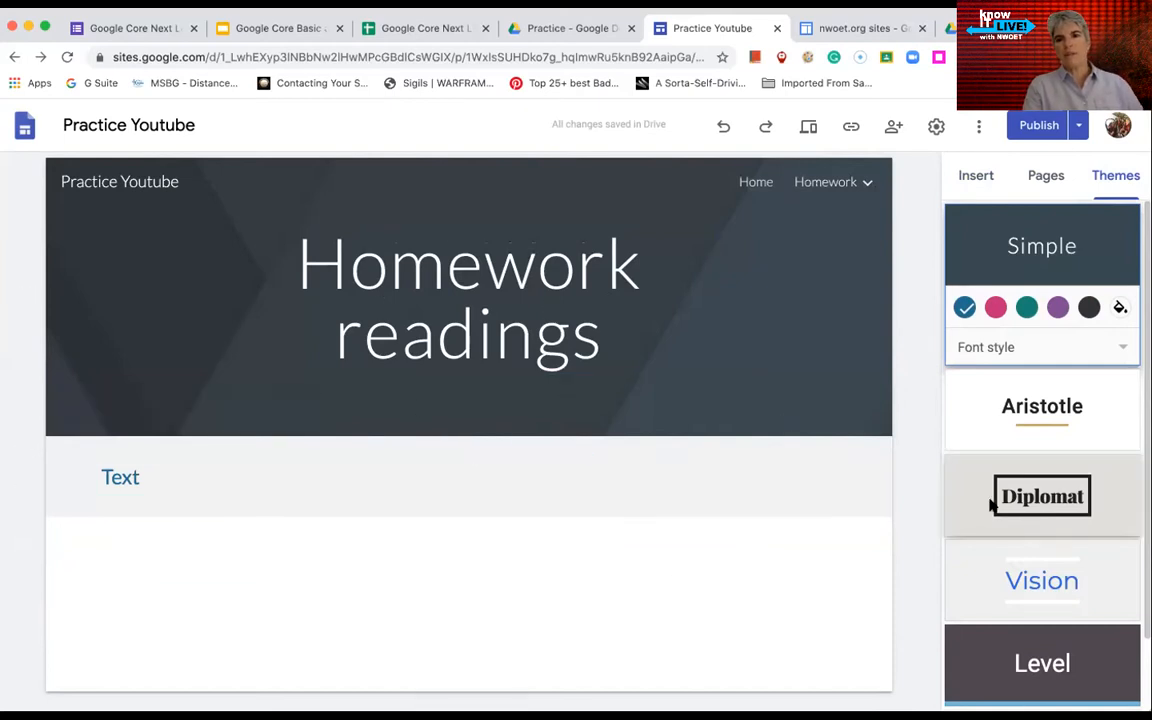
{"action": "scroll", "coordinate": [988, 503], "scroll_direction": "down", "scroll_amount": 2}
{"action": "left_click", "coordinate": [1029, 672]}
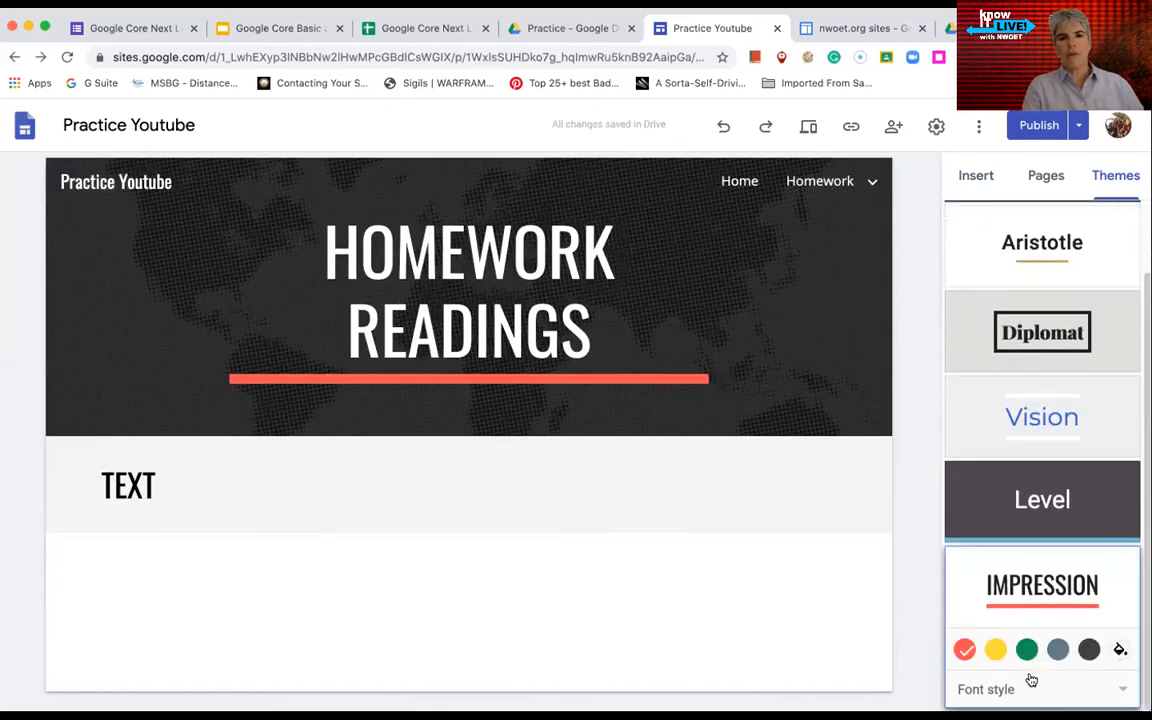
{"action": "left_click", "coordinate": [1034, 530]}
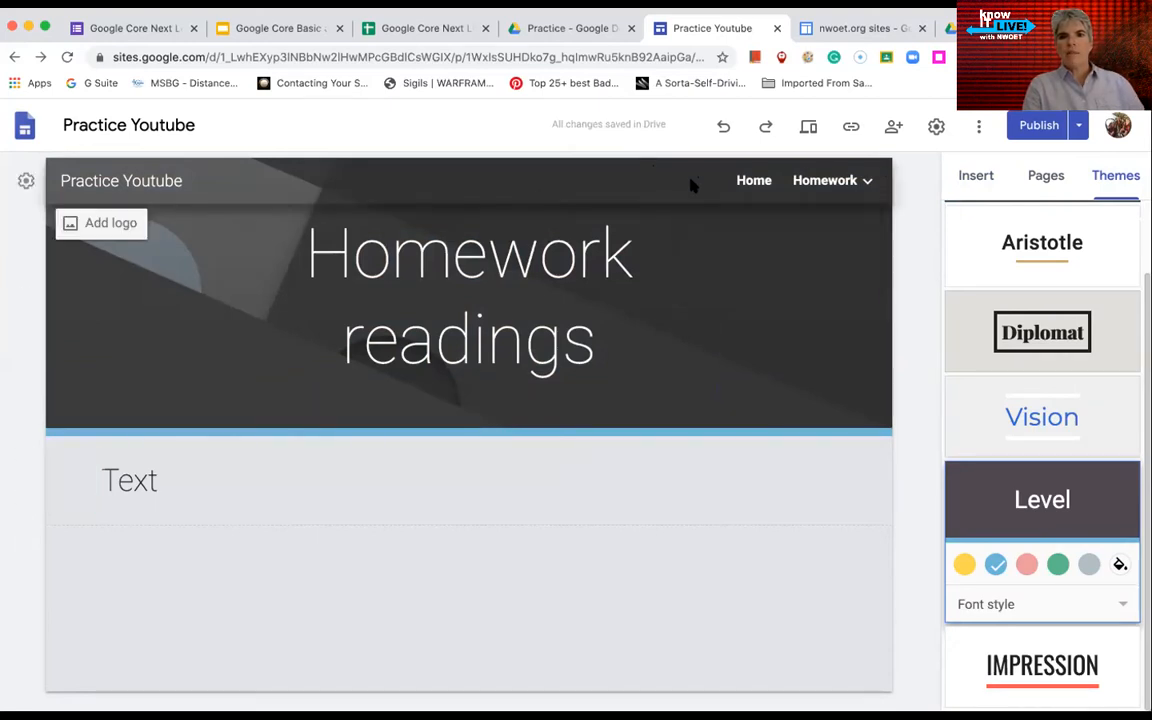
Look at the site's logo and favicon settings and the available sources for selecting a logo image, leaving without choosing one.
{"action": "left_click", "coordinate": [112, 223]}
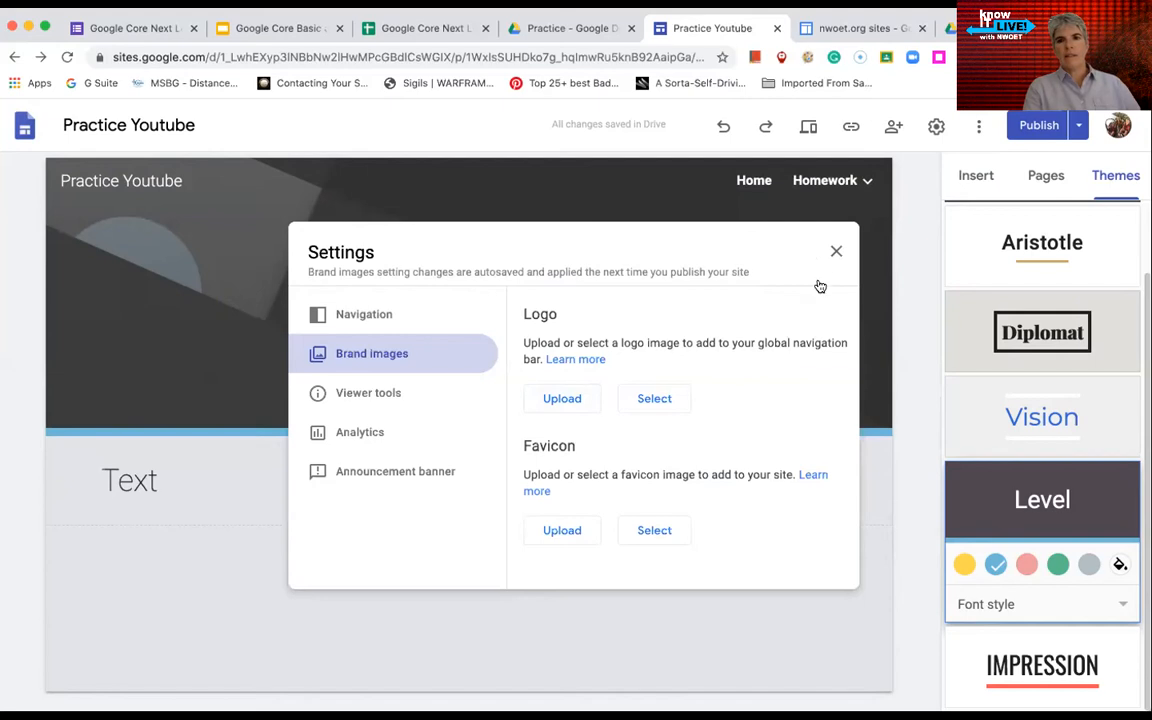
{"action": "left_click", "coordinate": [658, 402]}
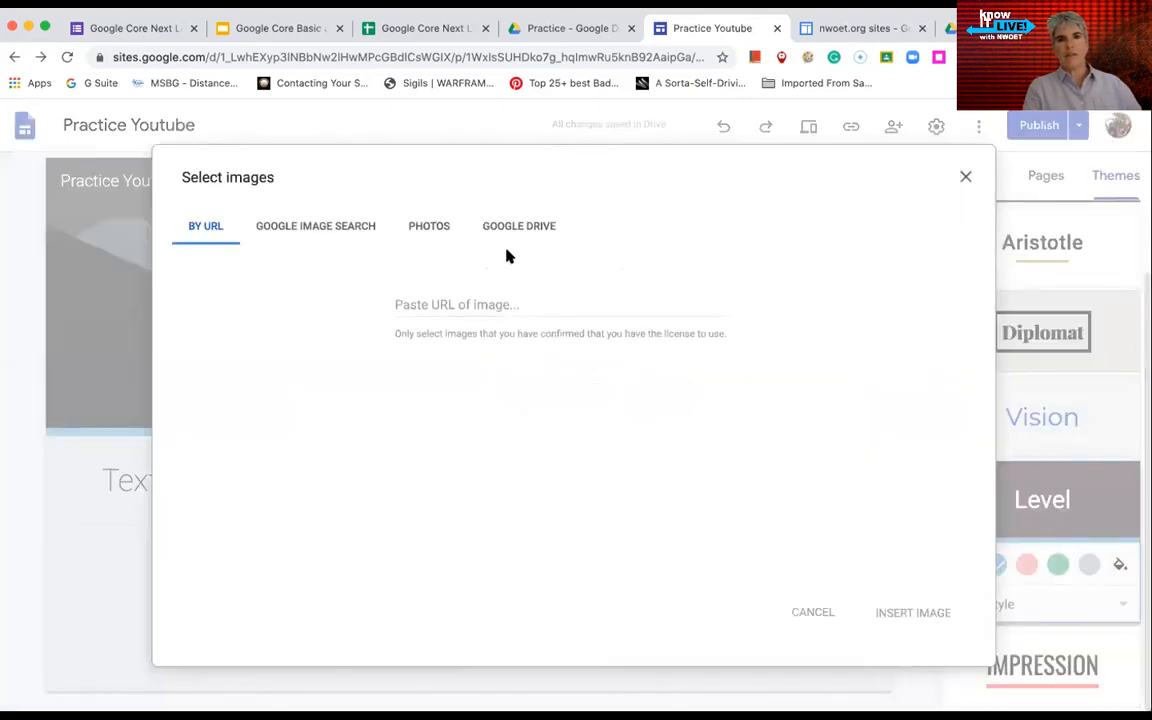
{"action": "left_click", "coordinate": [965, 180]}
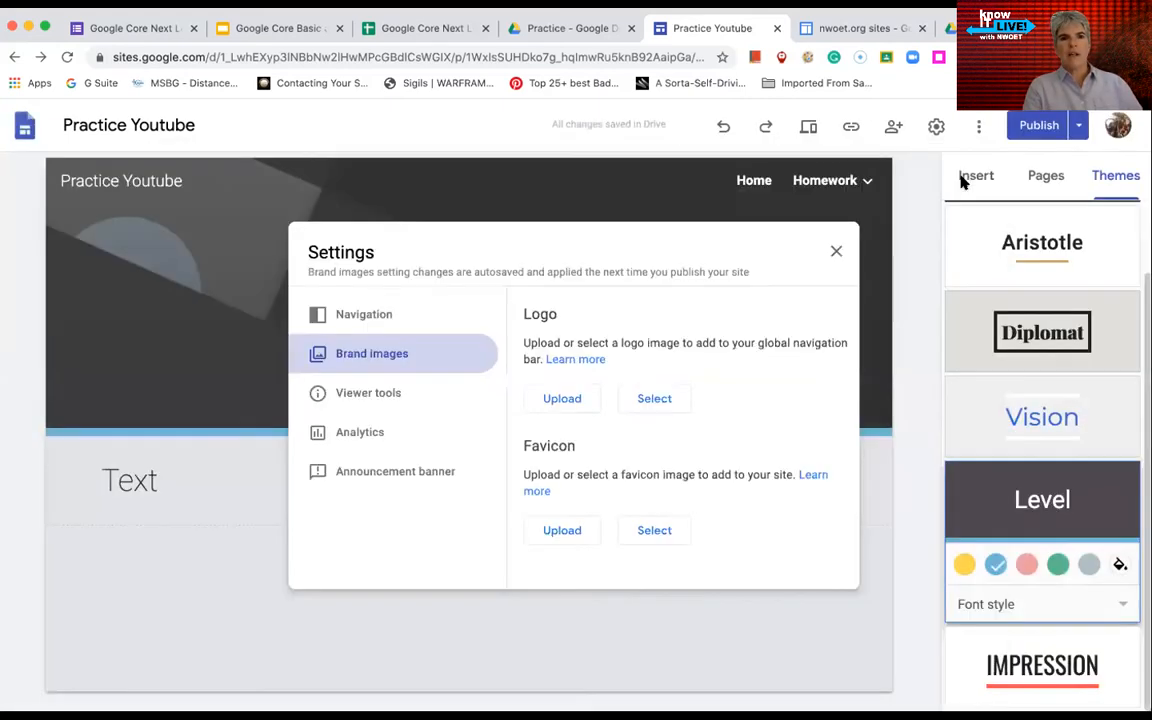
{"action": "left_click", "coordinate": [837, 253]}
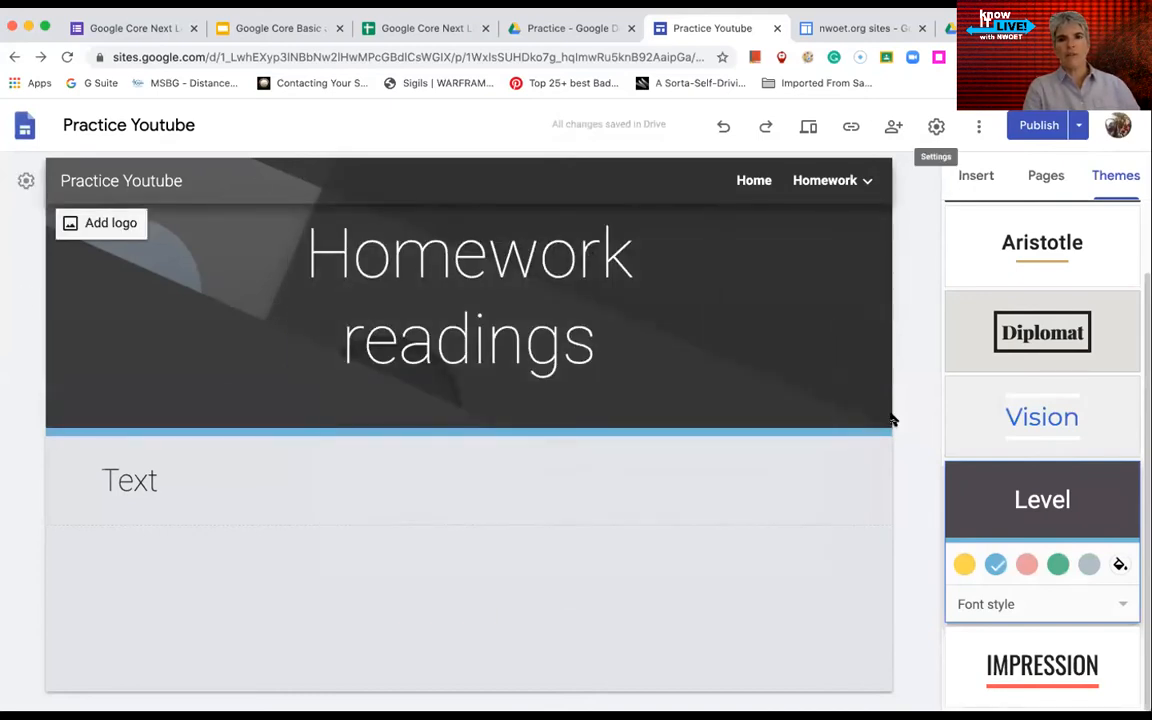
Search Google images for "llama" and insert the photo of a white llama below the text on the page.
{"action": "left_click", "coordinate": [978, 184]}
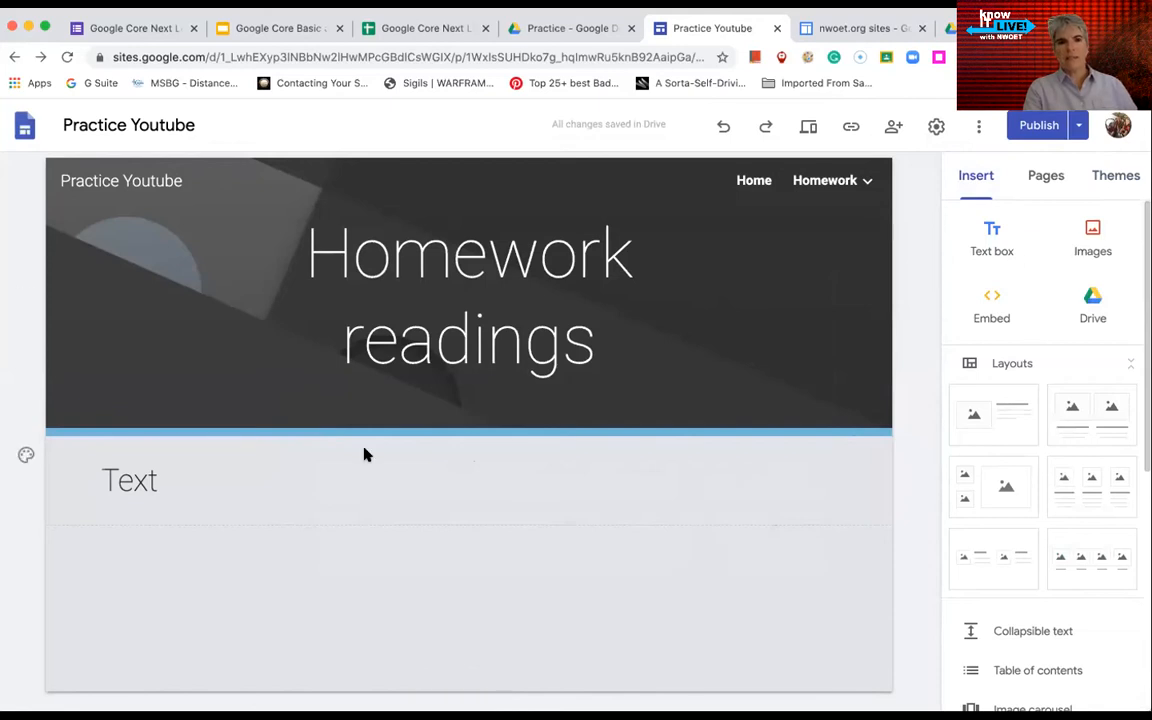
{"action": "left_click", "coordinate": [1093, 238]}
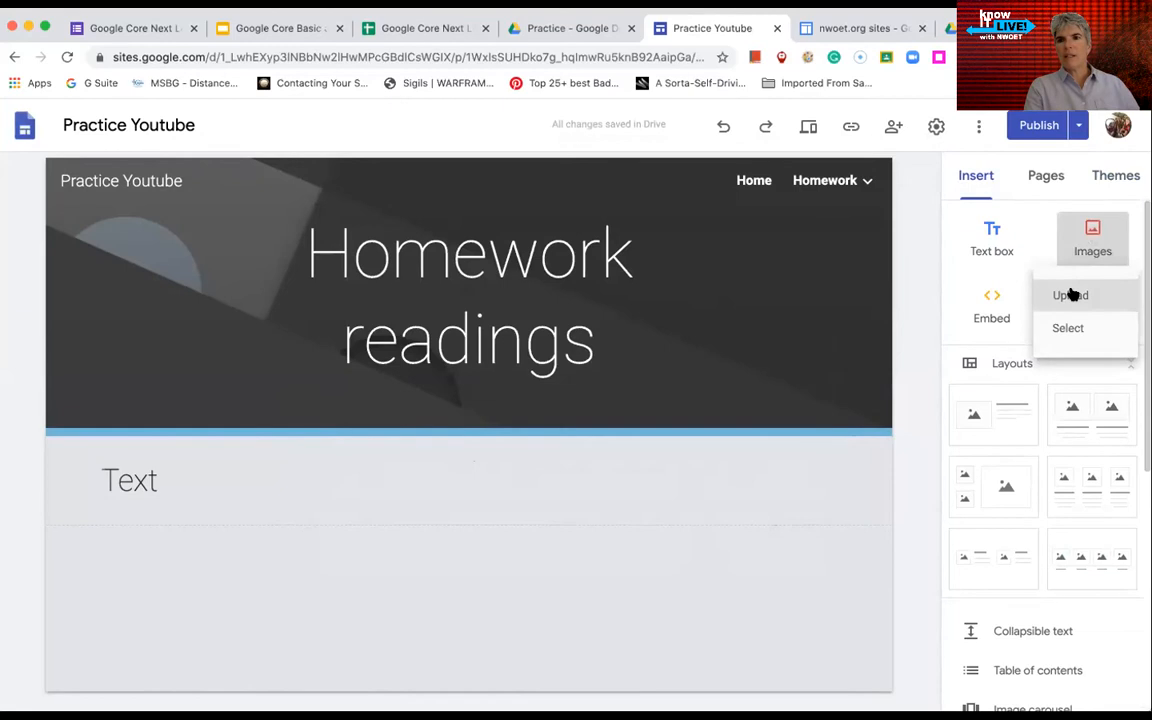
{"action": "left_click", "coordinate": [1062, 326]}
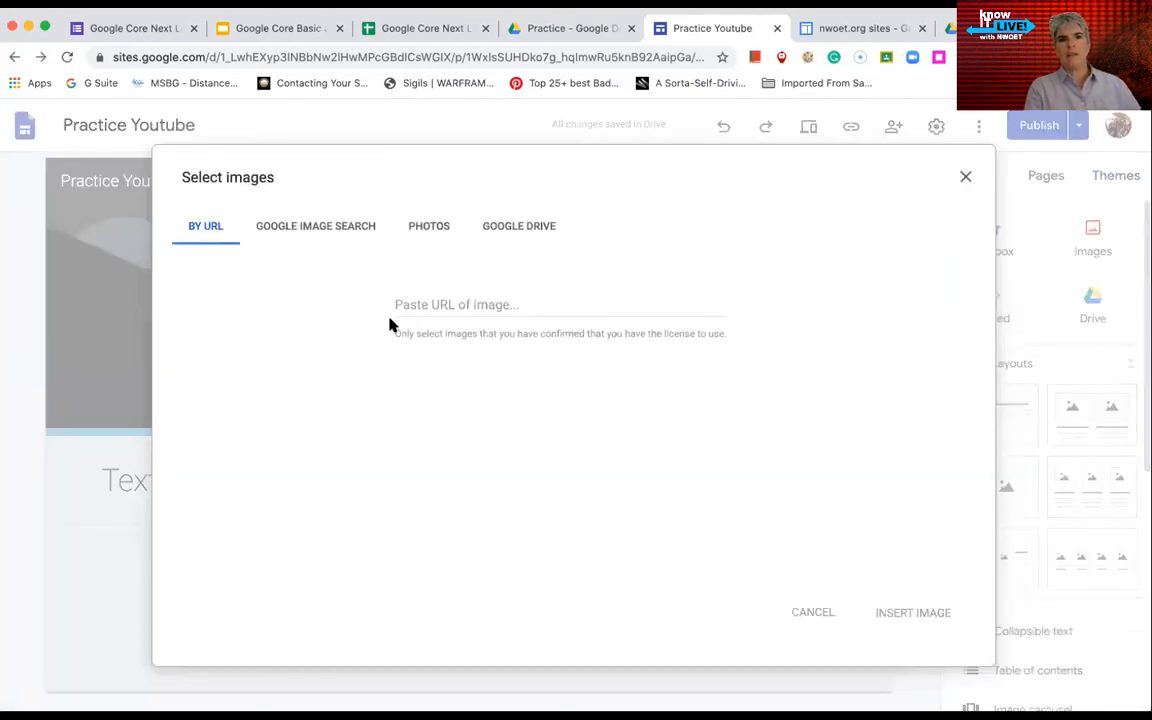
{"action": "left_click", "coordinate": [331, 228]}
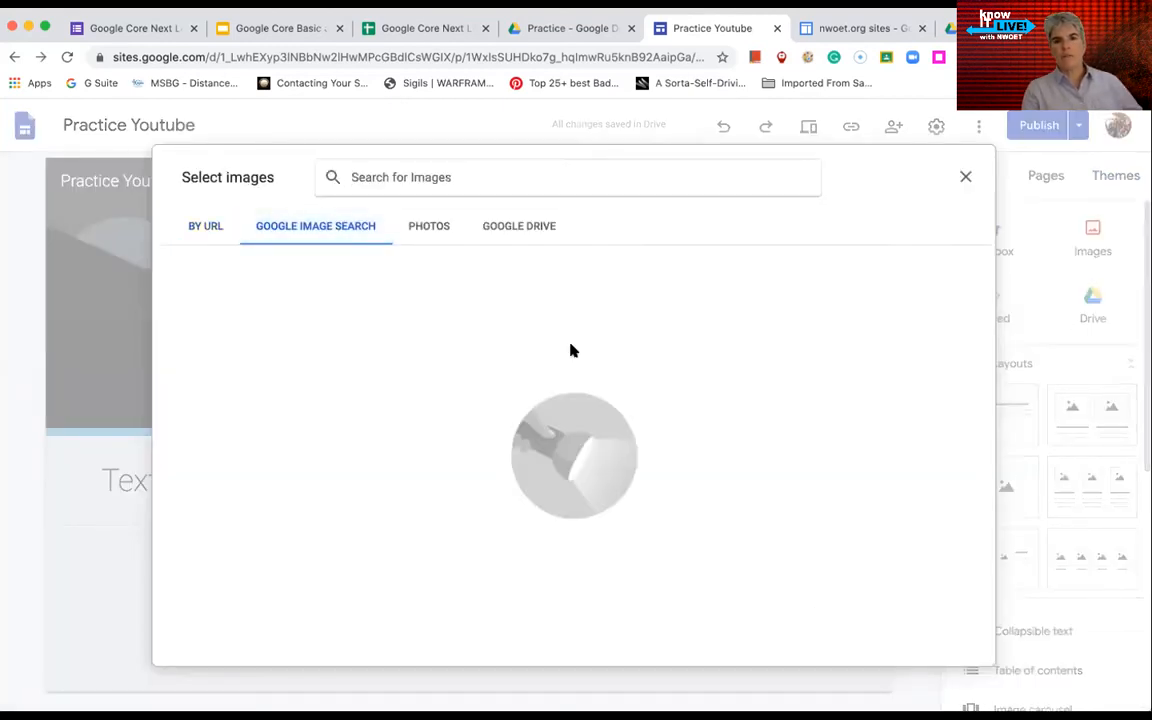
{"action": "left_click", "coordinate": [531, 176]}
{"action": "type", "text": "llama"}
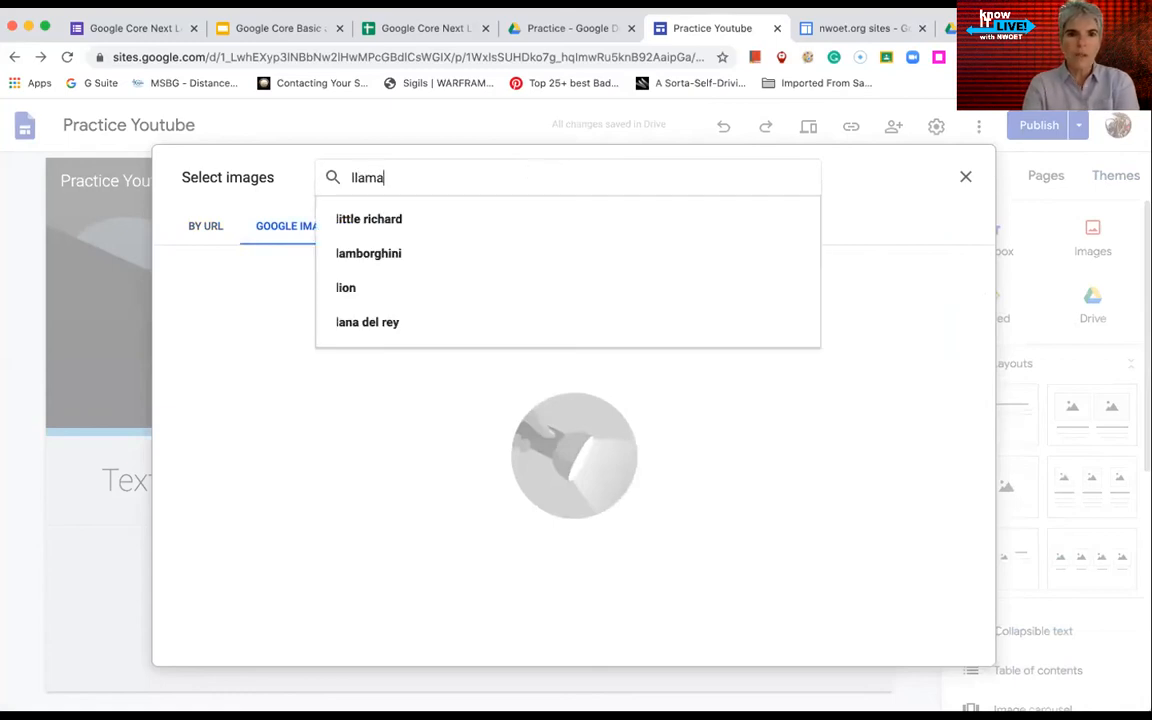
{"action": "key", "text": "Return"}
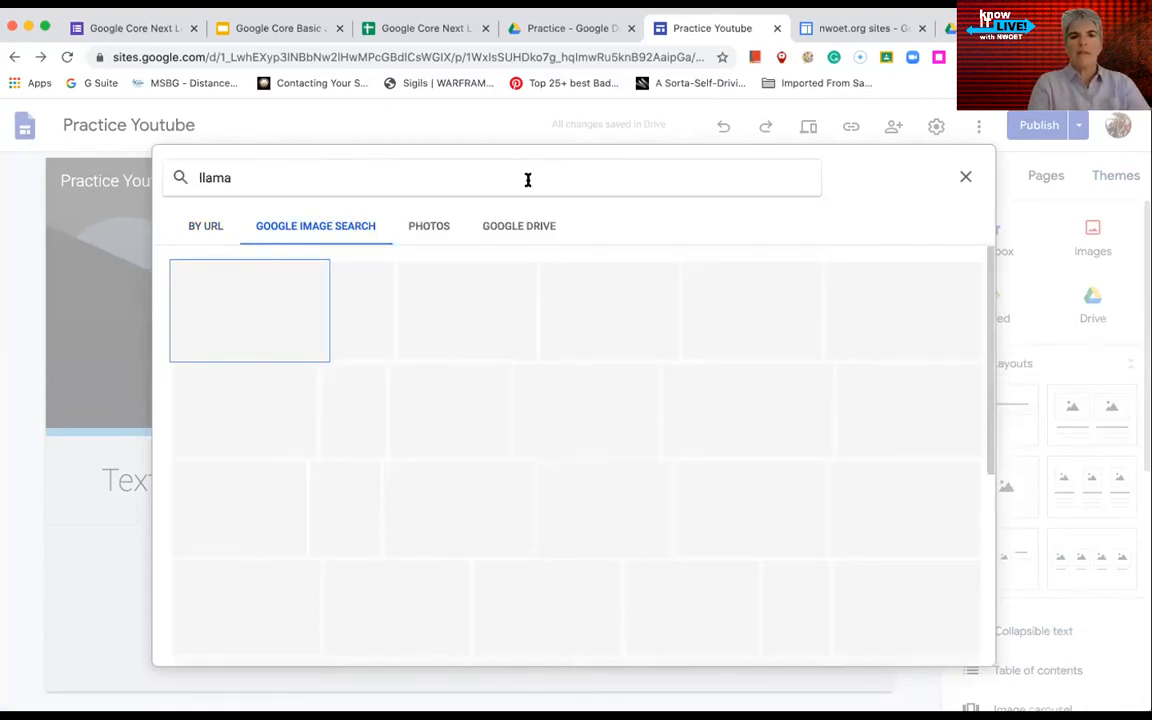
{"action": "double_click", "coordinate": [459, 397]}
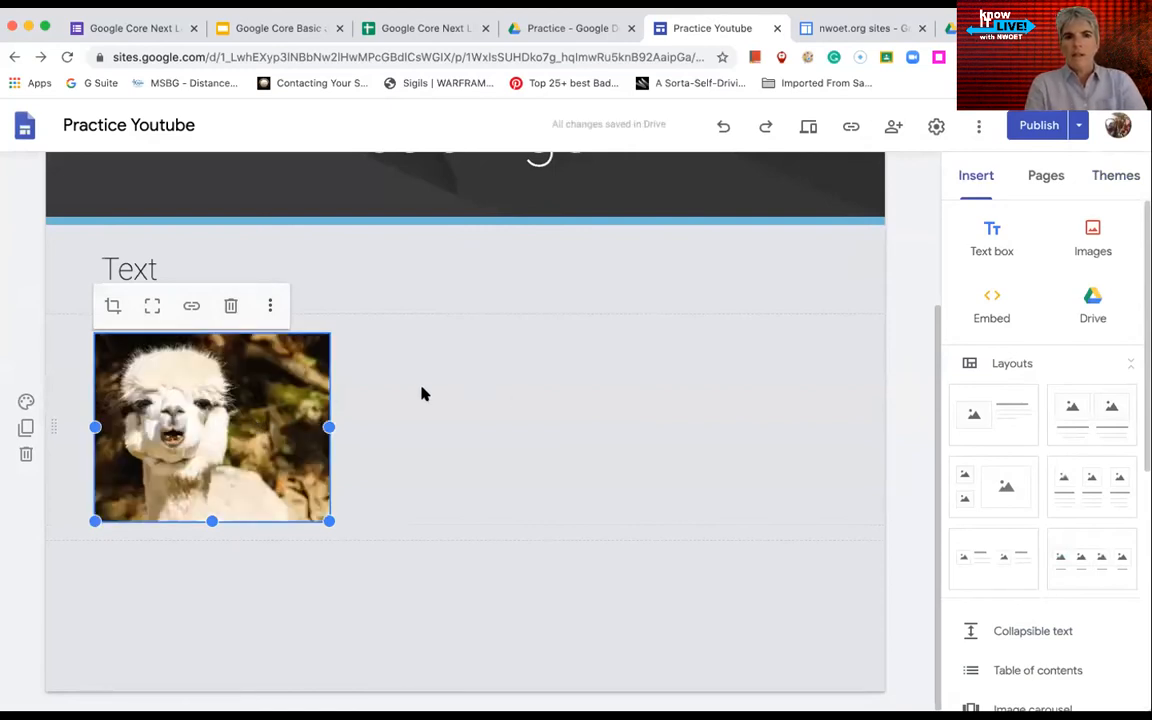
Narrow the text box and arrange it in the same section as the llama image, with the image to its left.
{"action": "left_click_drag", "start_coordinate": [222, 370], "coordinate": [422, 346]}
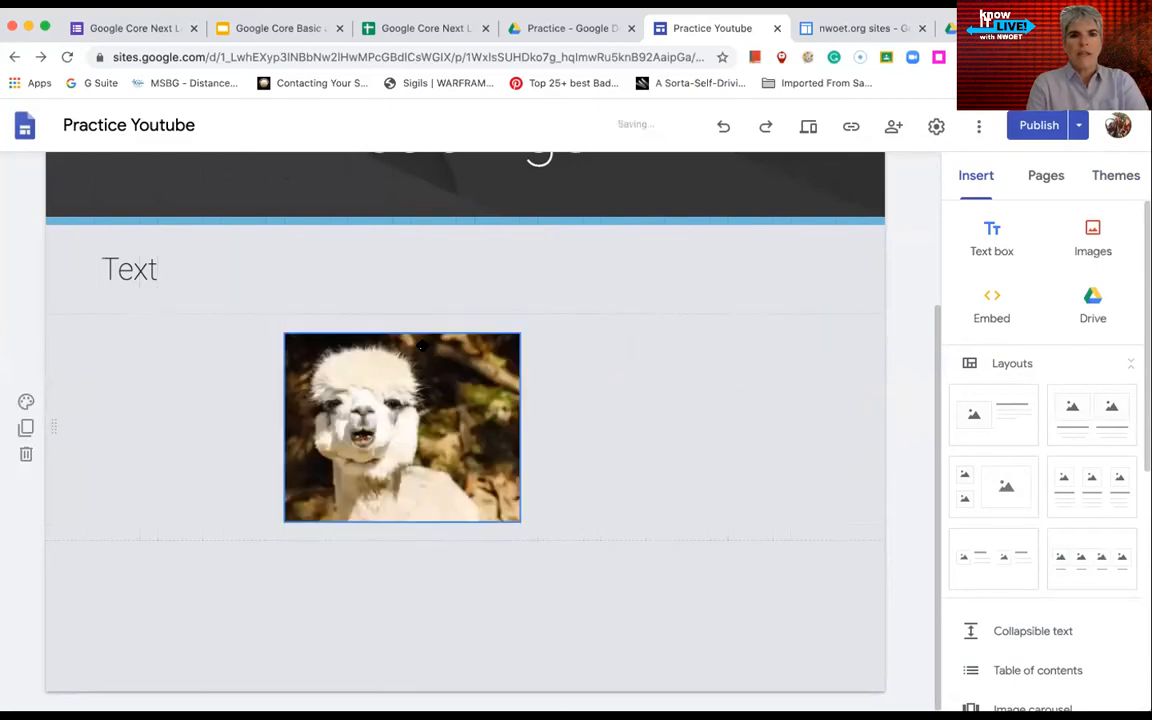
{"action": "left_click", "coordinate": [816, 272]}
{"action": "left_click_drag", "start_coordinate": [838, 267], "coordinate": [257, 266]}
{"action": "left_click_drag", "start_coordinate": [184, 252], "coordinate": [463, 247]}
{"action": "left_click_drag", "start_coordinate": [345, 377], "coordinate": [227, 298]}
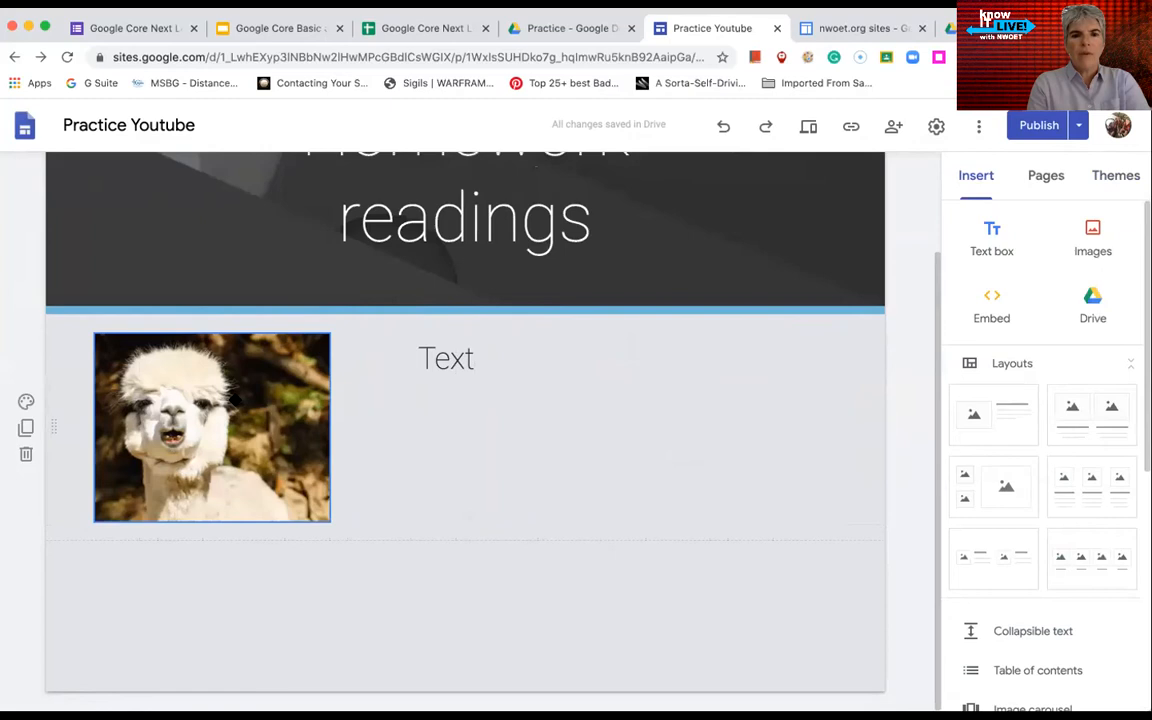
Move the text box directly above the llama image within the same section so that it matches the image's width.
{"action": "left_click", "coordinate": [432, 360]}
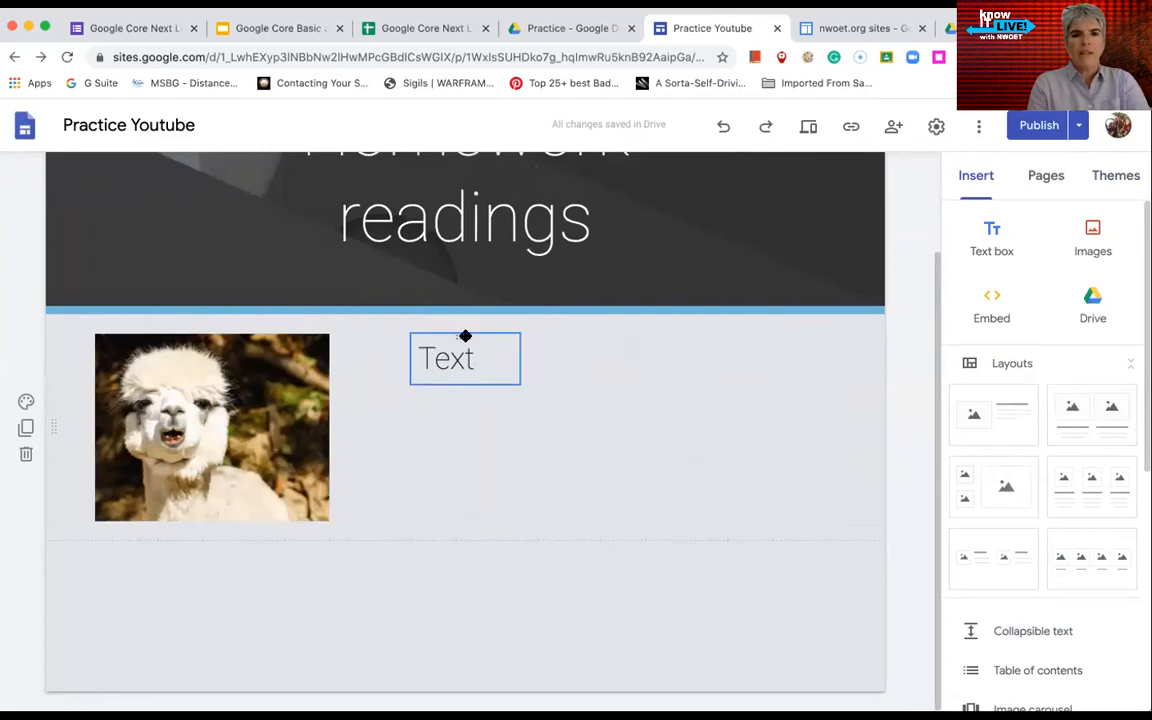
{"action": "left_click_drag", "start_coordinate": [465, 336], "coordinate": [237, 313]}
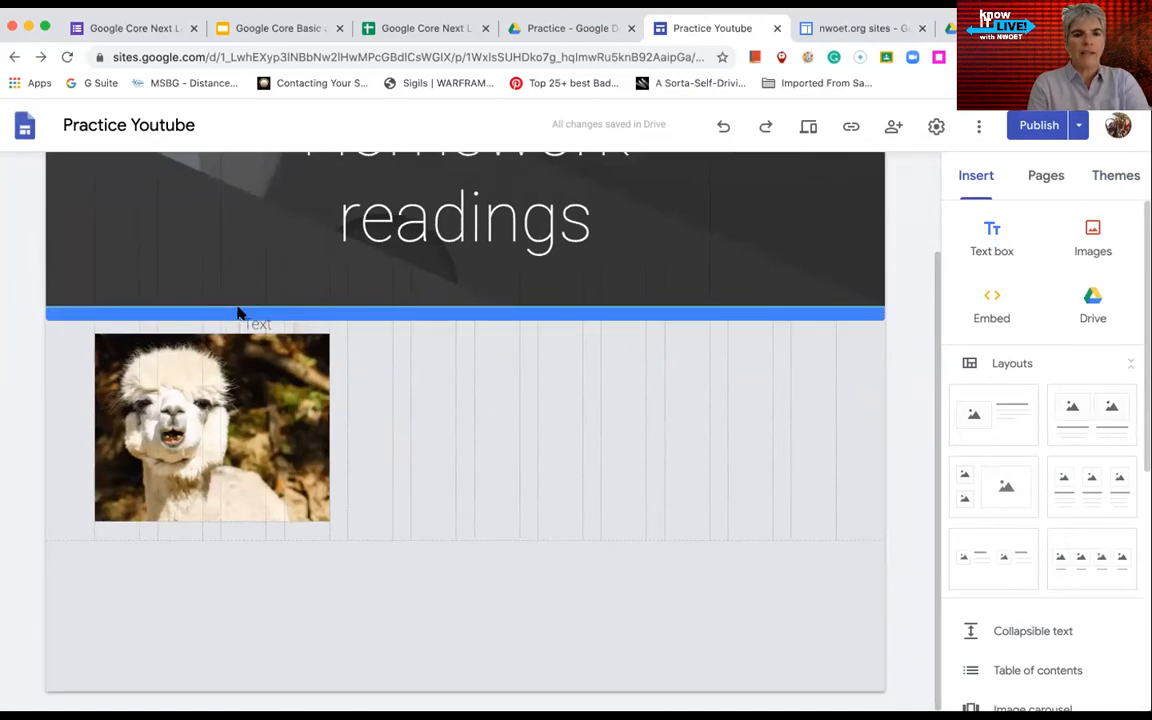
{"action": "left_click_drag", "start_coordinate": [237, 313], "coordinate": [237, 329]}
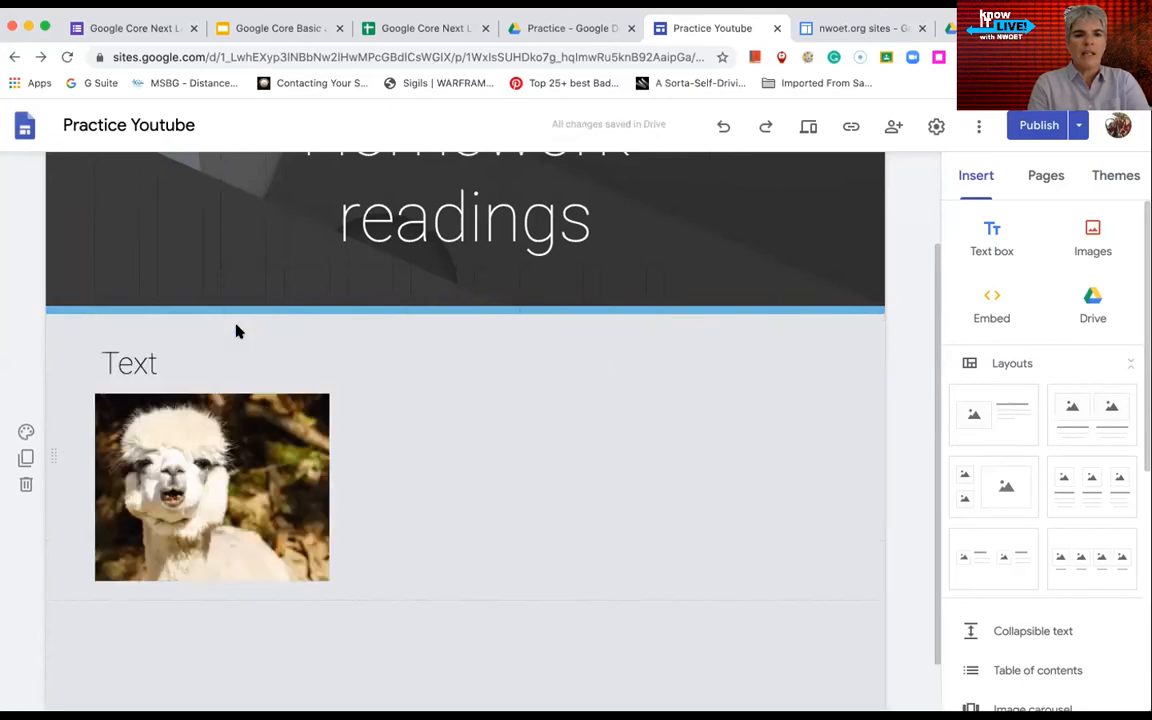
Center-align the heading text above the llama image.
{"action": "left_click", "coordinate": [157, 366]}
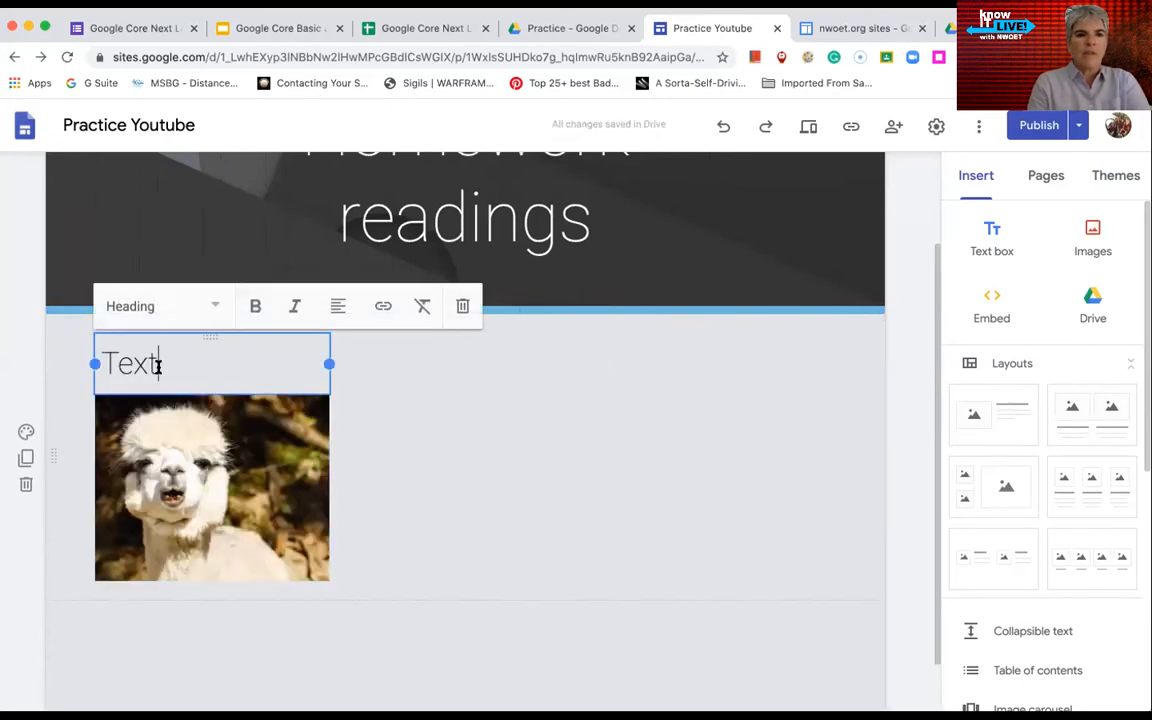
{"action": "left_click", "coordinate": [338, 306]}
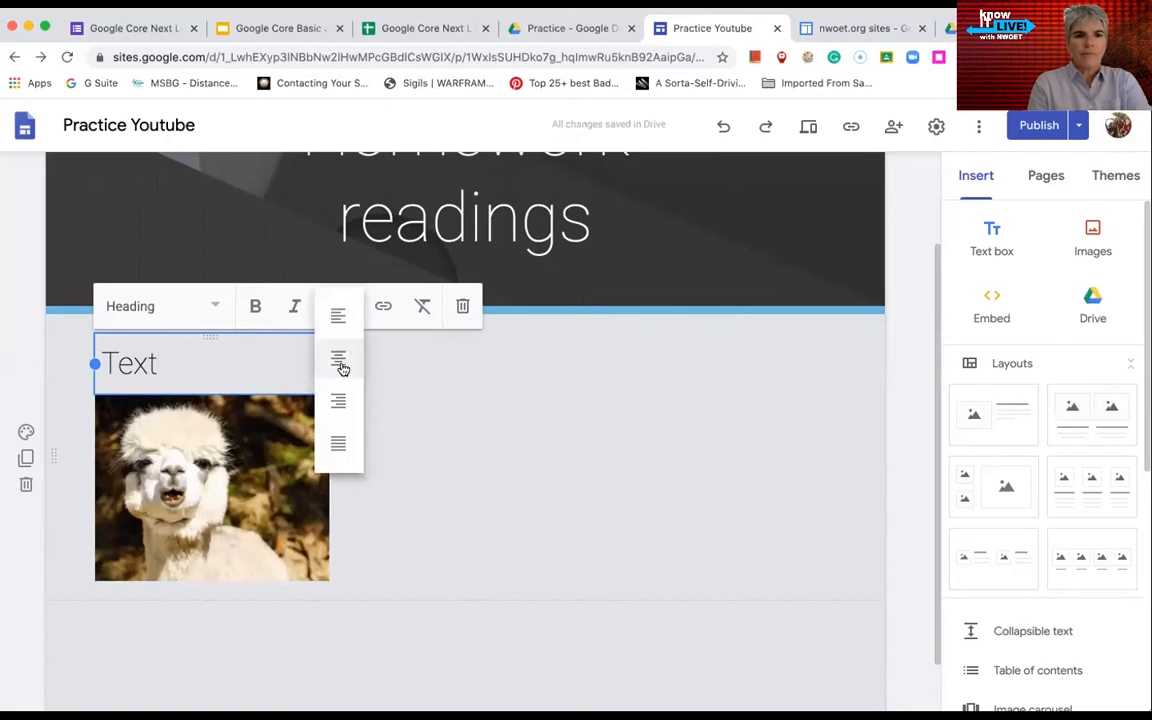
{"action": "left_click", "coordinate": [340, 359]}
{"action": "left_click", "coordinate": [468, 440]}
Move the text and llama image together to the middle of the section, and separate the text box to the image's left.
{"action": "left_click", "coordinate": [216, 357]}
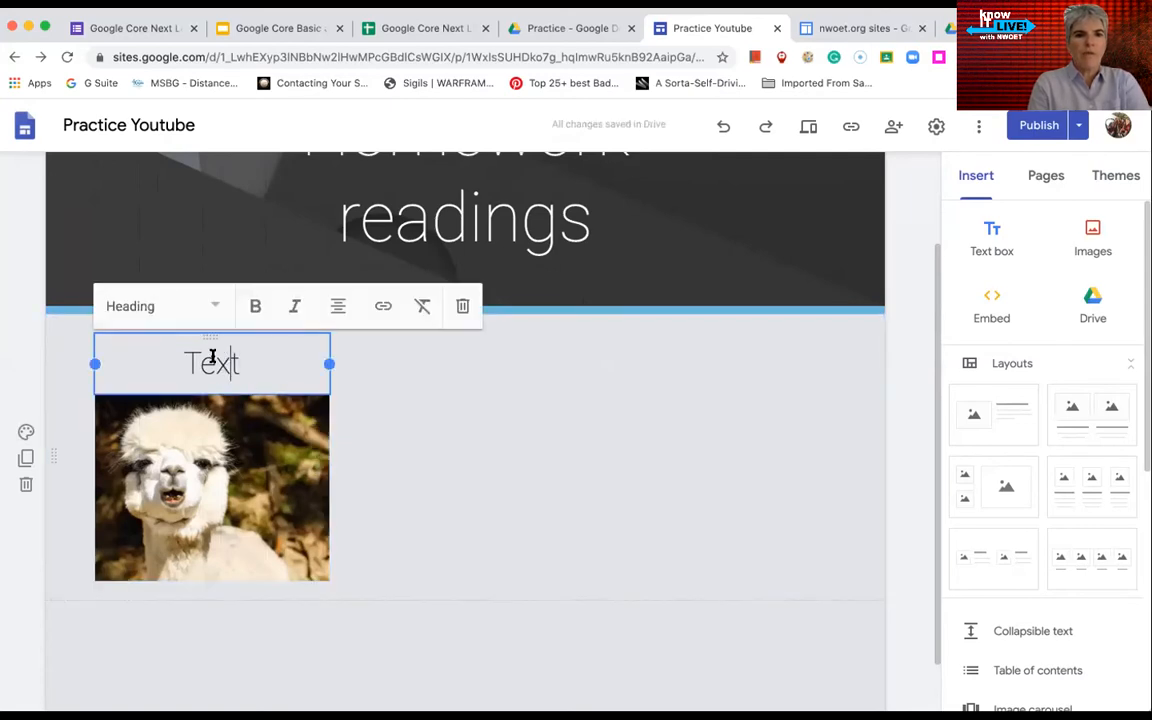
{"action": "left_click_drag", "start_coordinate": [206, 334], "coordinate": [478, 407]}
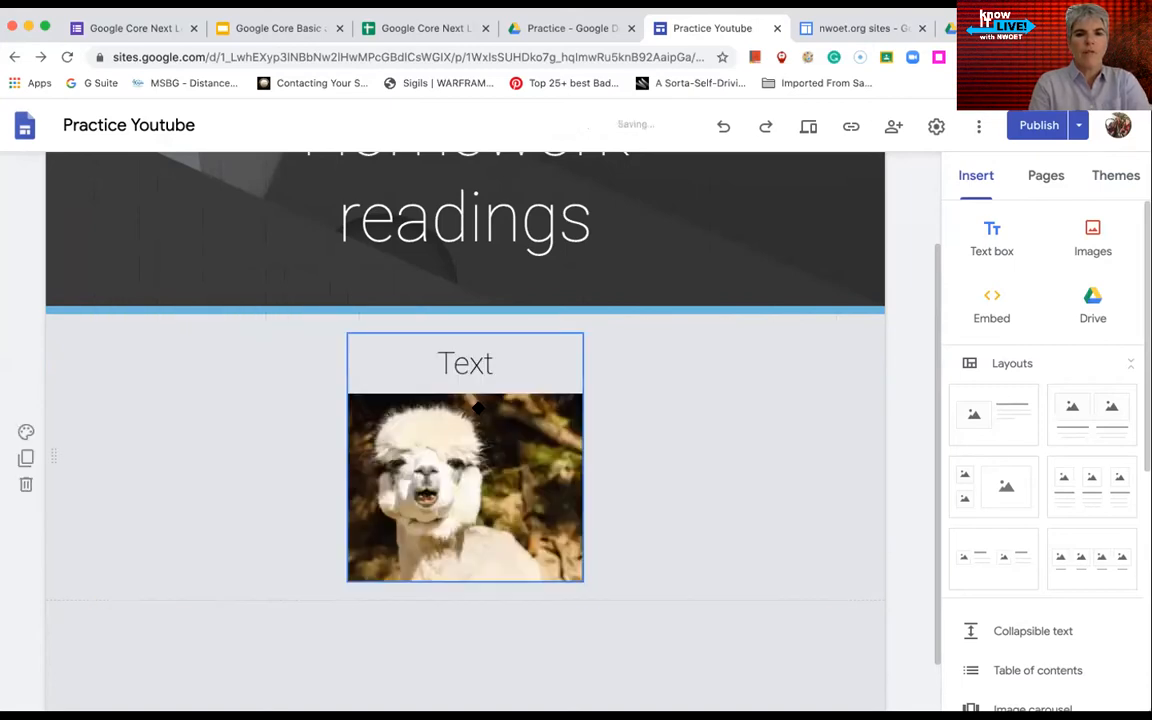
{"action": "left_click", "coordinate": [470, 344]}
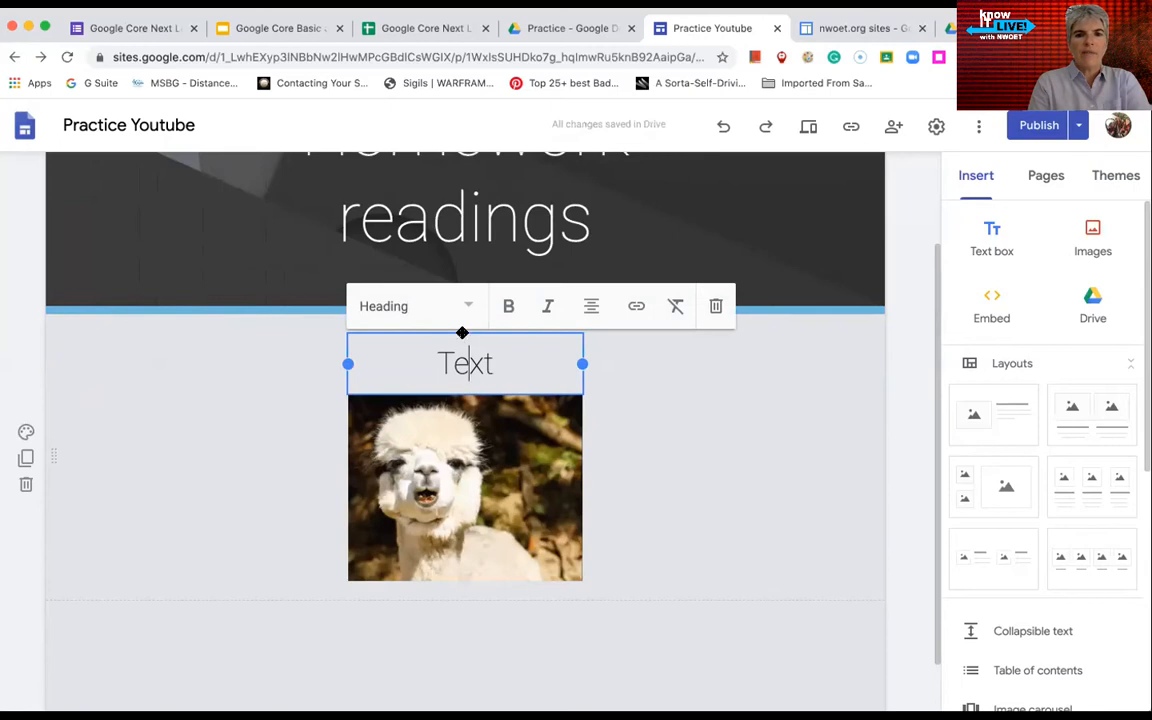
{"action": "left_click_drag", "start_coordinate": [452, 334], "coordinate": [200, 362]}
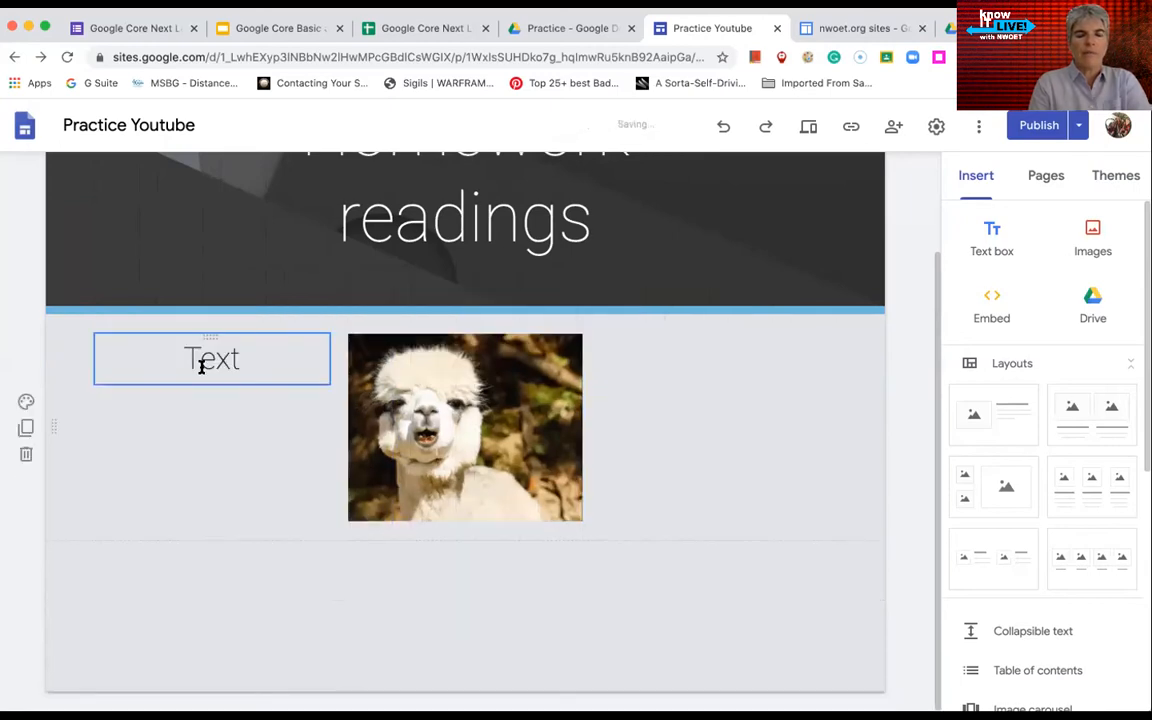
Stack the text box directly above the llama image in the middle of the section.
{"action": "left_click", "coordinate": [488, 356]}
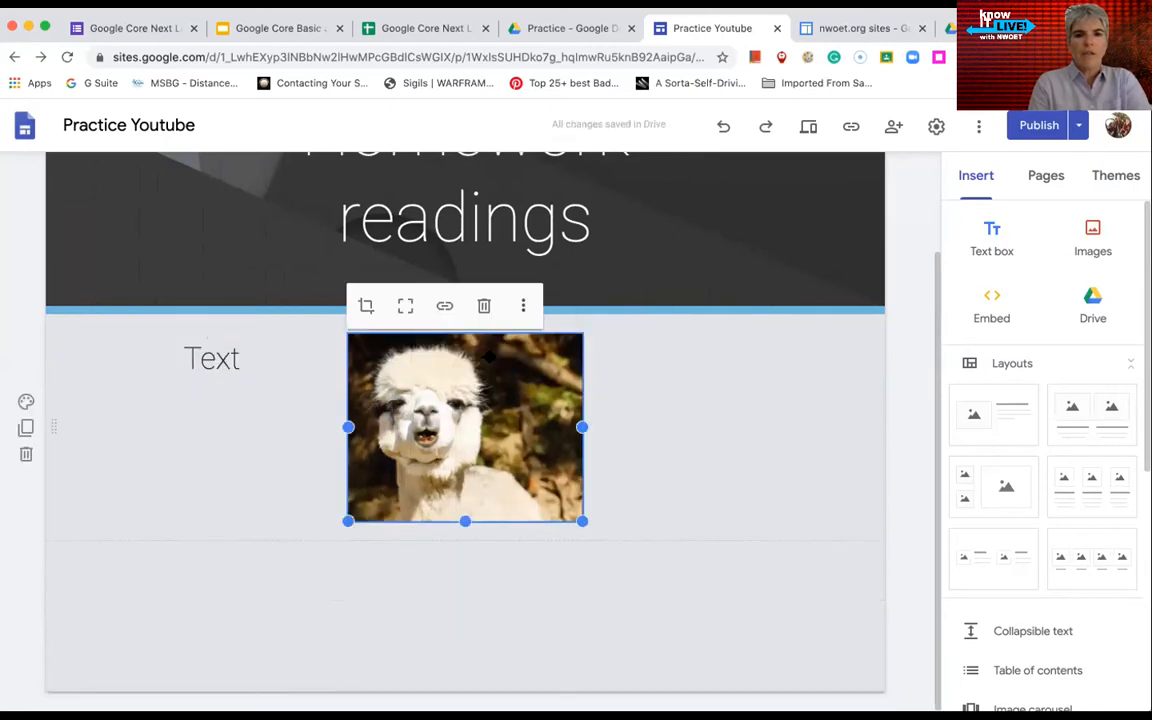
{"action": "left_click", "coordinate": [209, 337]}
{"action": "left_click_drag", "start_coordinate": [244, 334], "coordinate": [428, 336]}
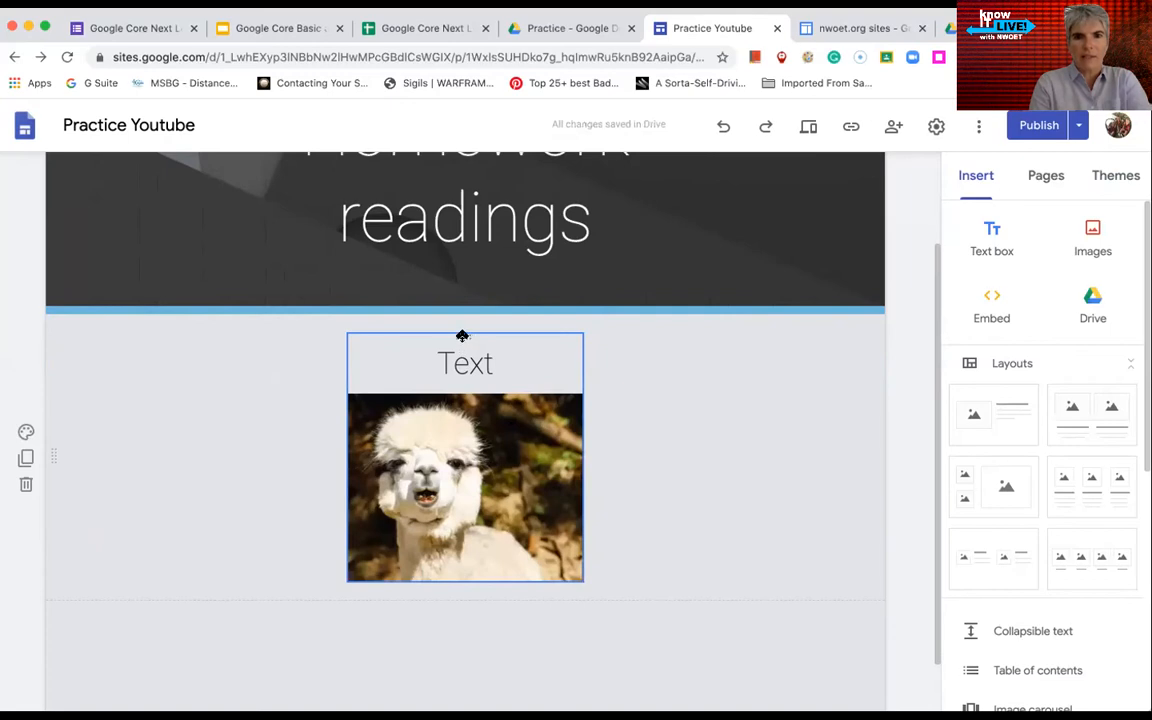
Shift the stacked text and llama image toward the section's right side, and separate the text box to the image's left.
{"action": "left_click_drag", "start_coordinate": [497, 345], "coordinate": [668, 360]}
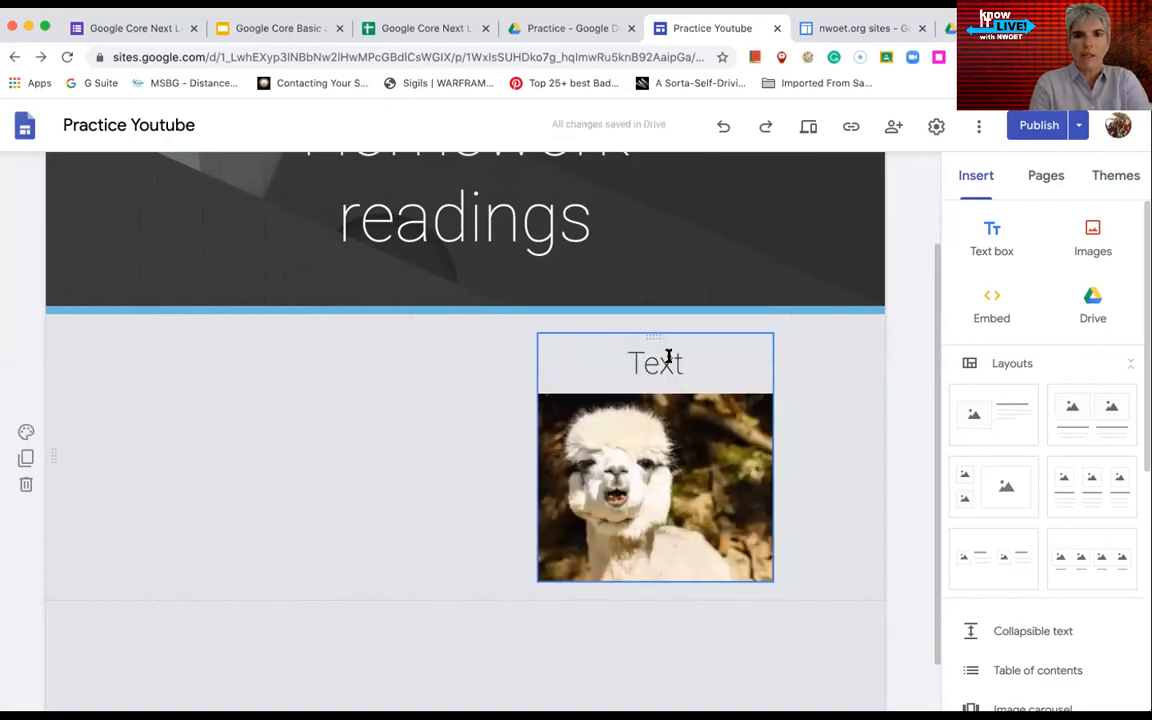
{"action": "left_click", "coordinate": [668, 358]}
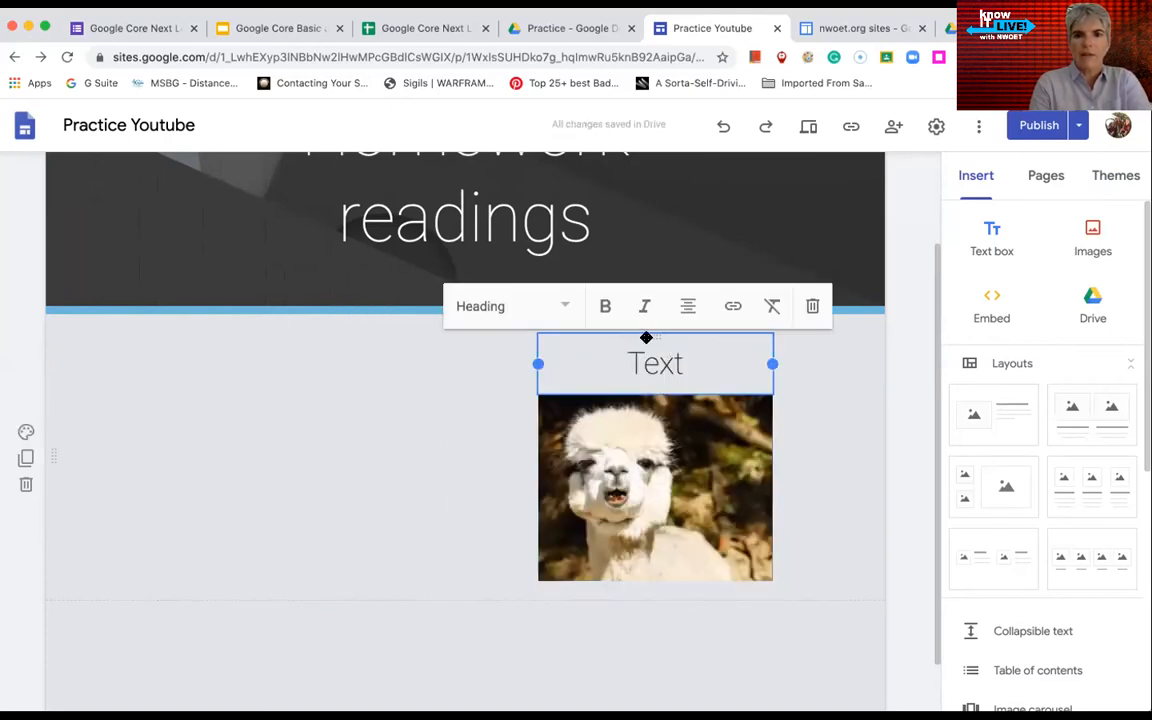
{"action": "left_click_drag", "start_coordinate": [638, 337], "coordinate": [342, 373]}
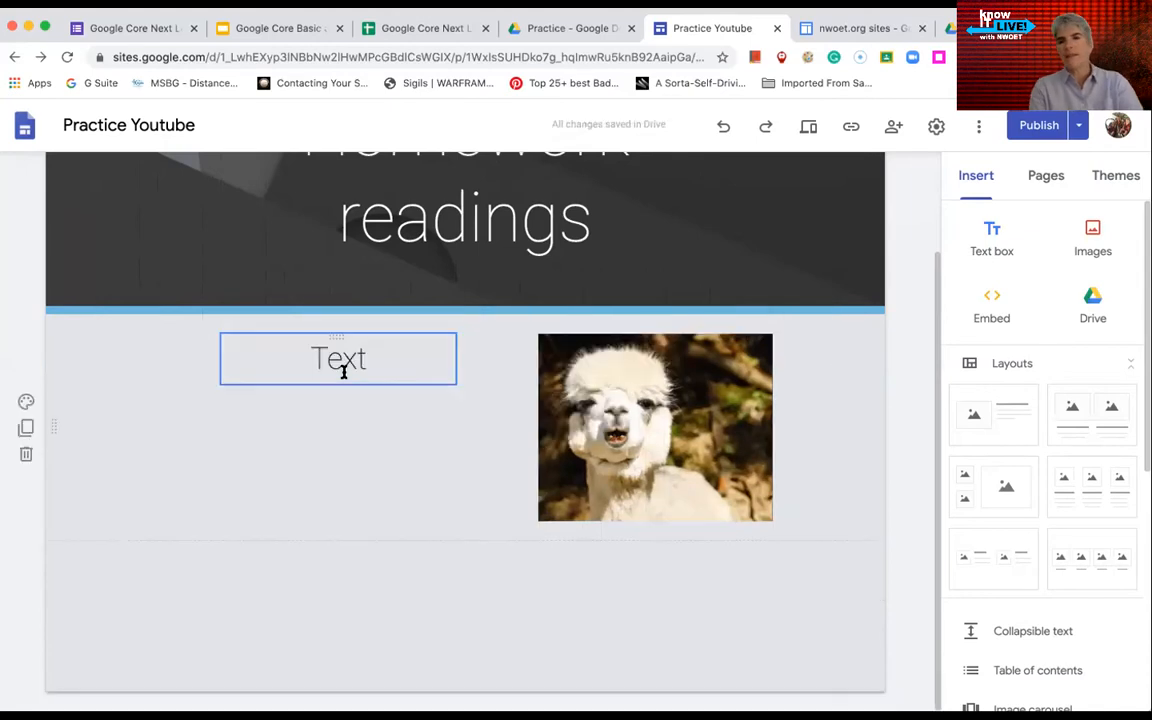
{"action": "left_click", "coordinate": [1119, 247]}
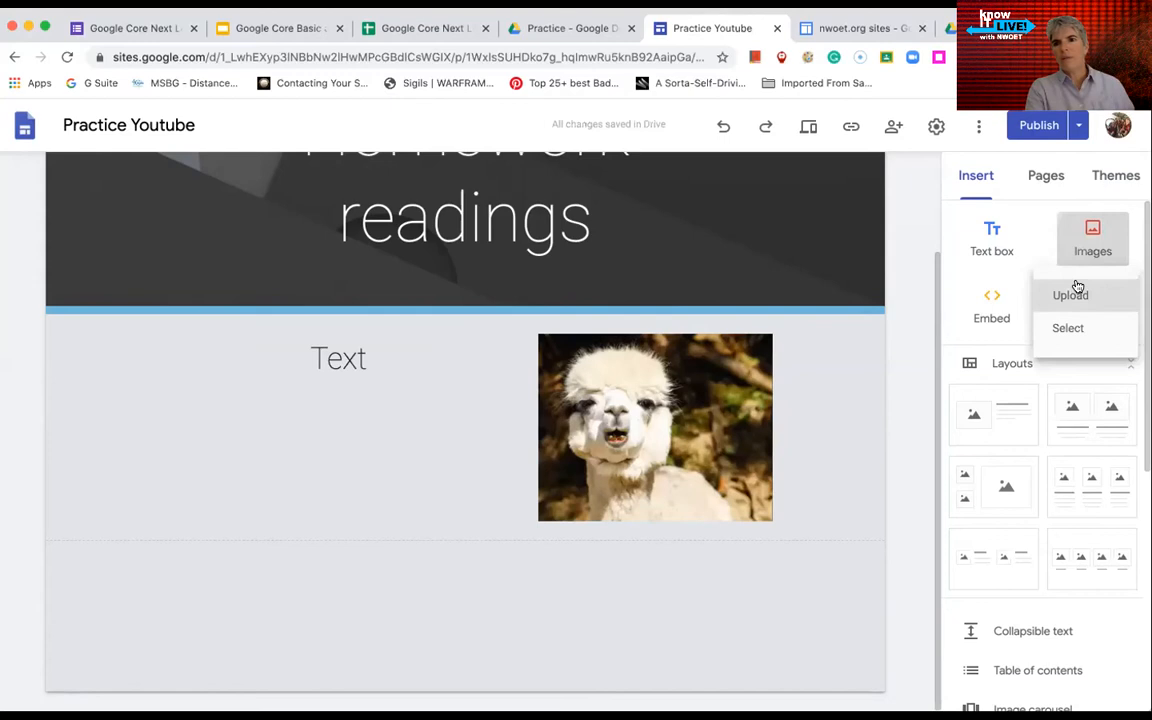
{"action": "left_click", "coordinate": [1075, 286]}
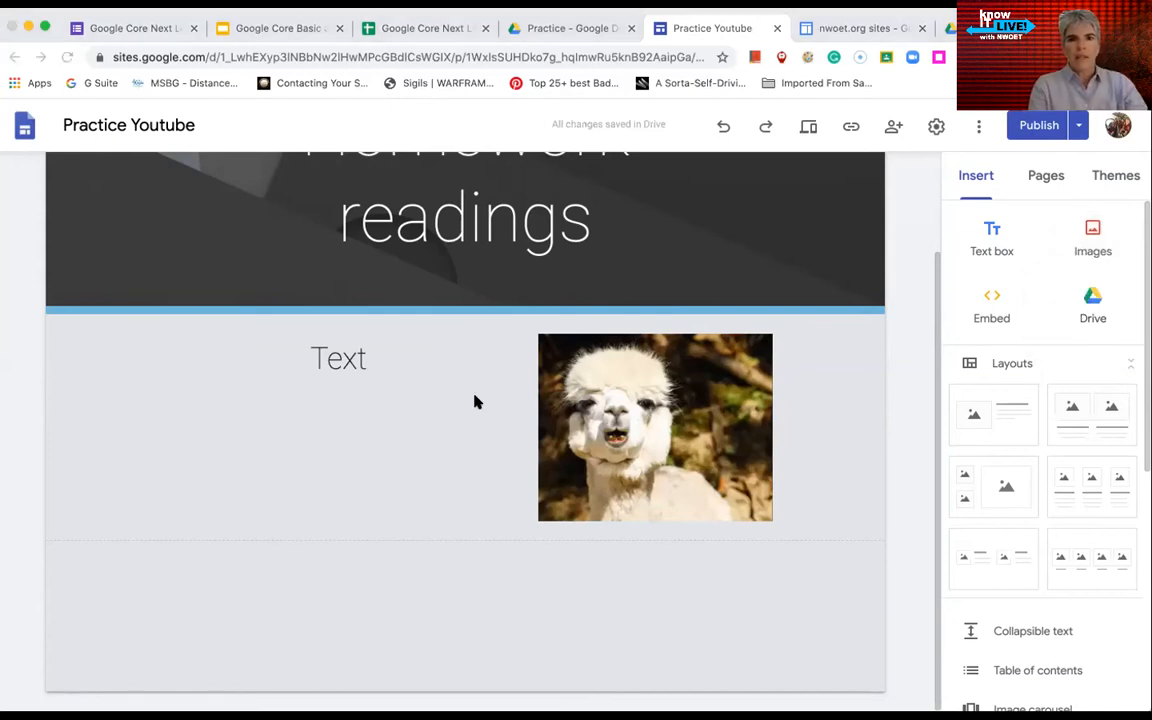
{"action": "left_click", "coordinate": [955, 419]}
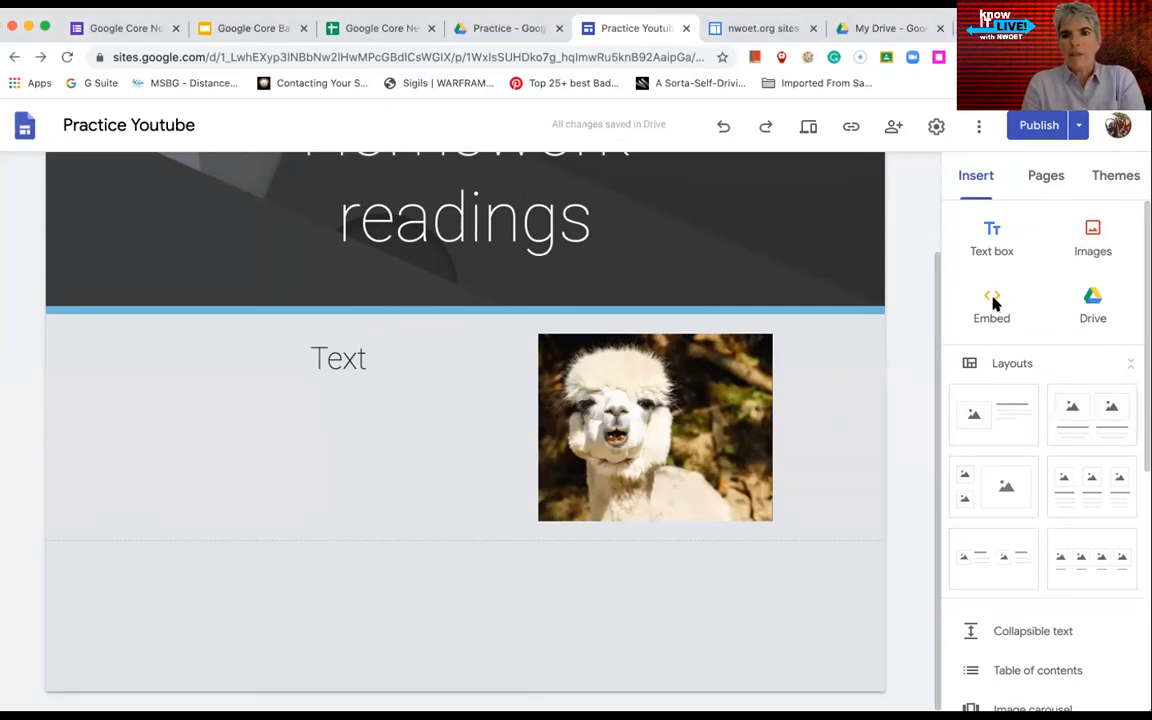
{"action": "left_click", "coordinate": [245, 462]}
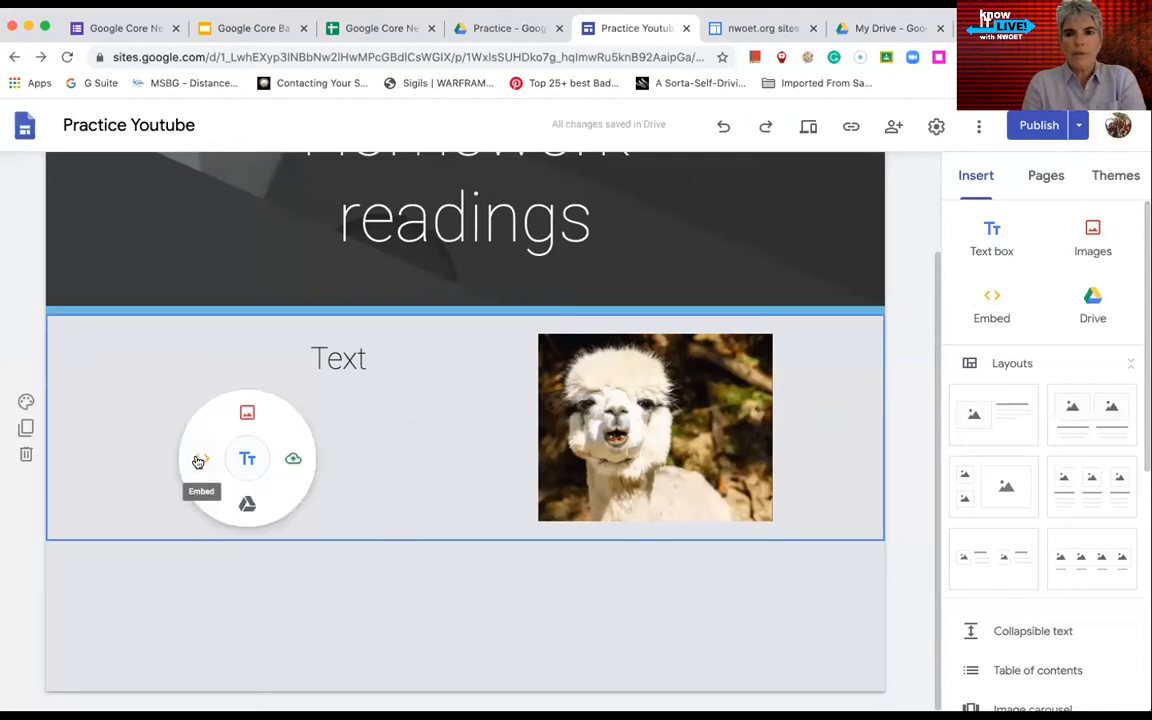
{"action": "left_click", "coordinate": [198, 462]}
{"action": "type", "text": "https://www.ixl.com/"}
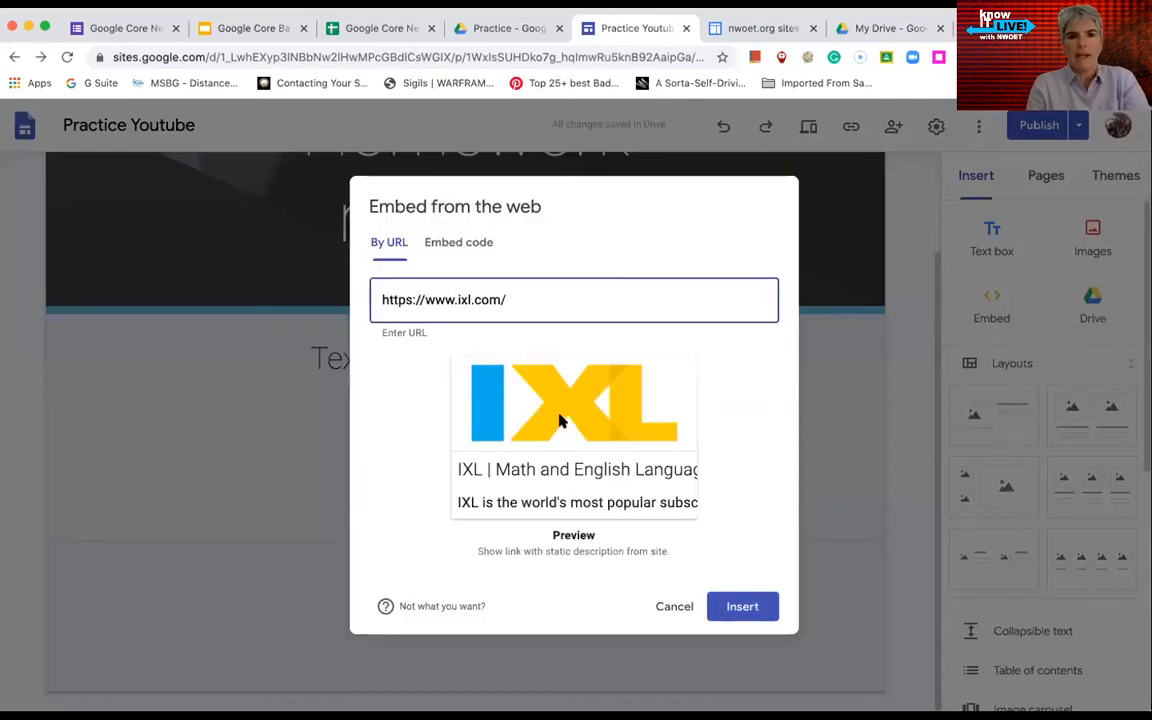
{"action": "left_click", "coordinate": [745, 609]}
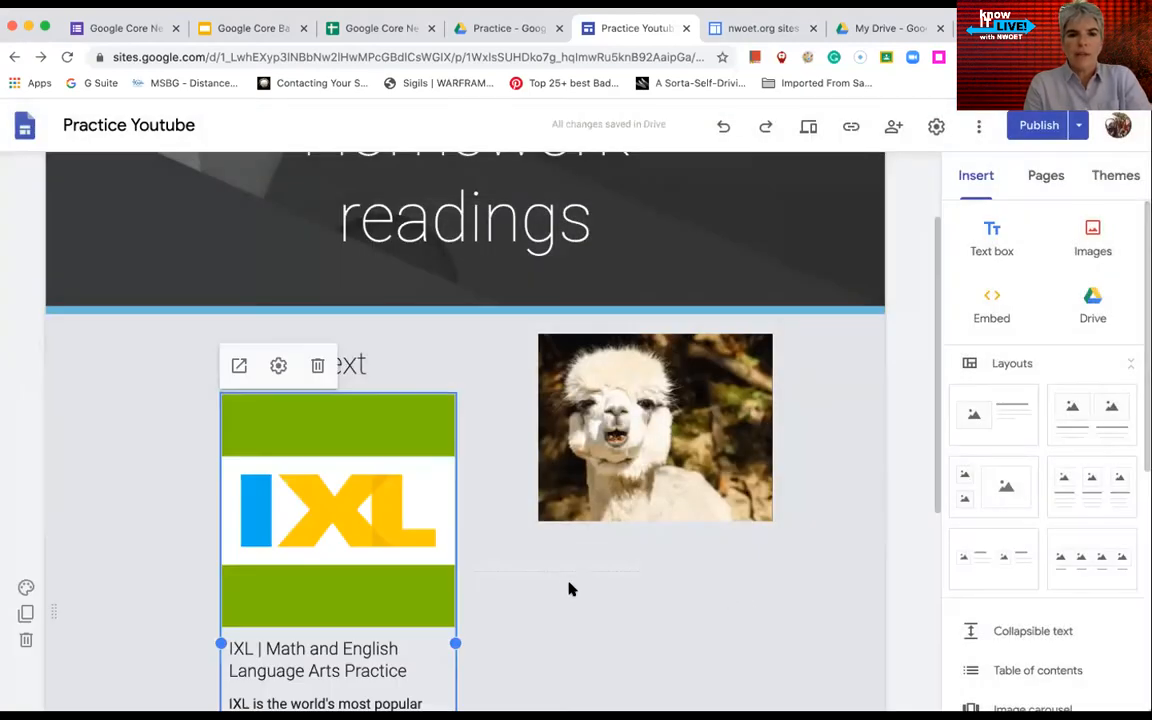
Move the embedded IXL card to its own column on the section's left, beside the text and llama image.
{"action": "scroll", "coordinate": [568, 590], "scroll_direction": "up", "scroll_amount": 1}
{"action": "left_click_drag", "start_coordinate": [363, 499], "coordinate": [185, 441]}
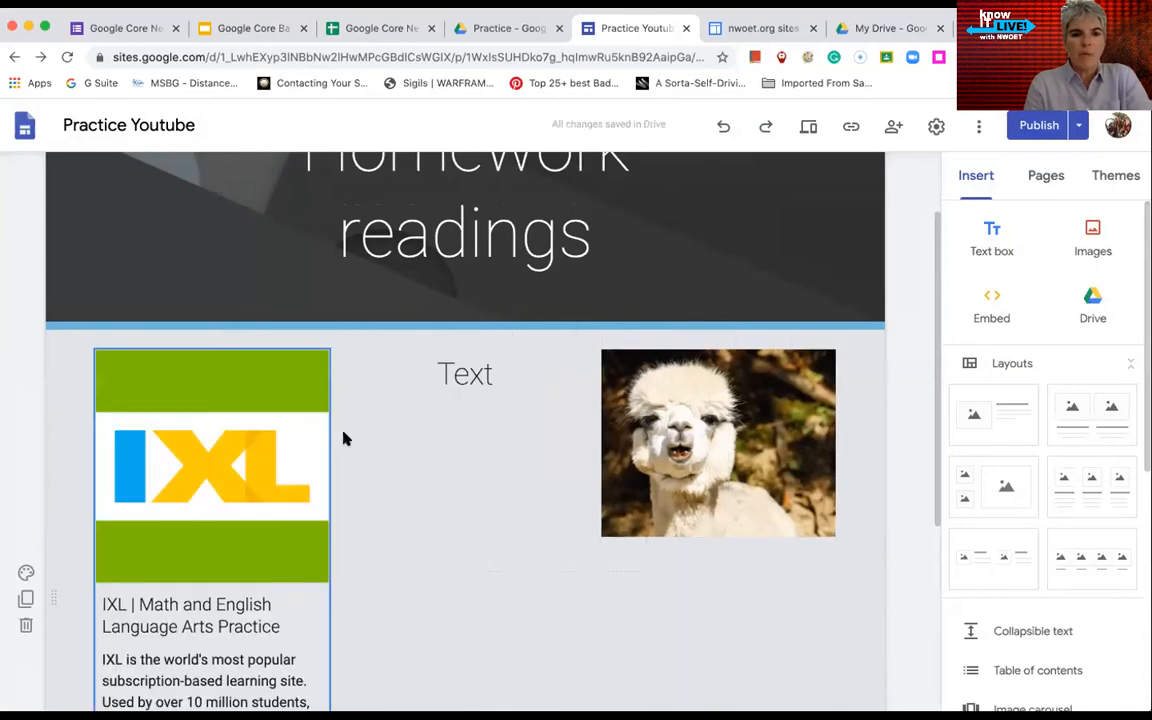
{"action": "scroll", "coordinate": [340, 433], "scroll_direction": "down", "scroll_amount": 3}
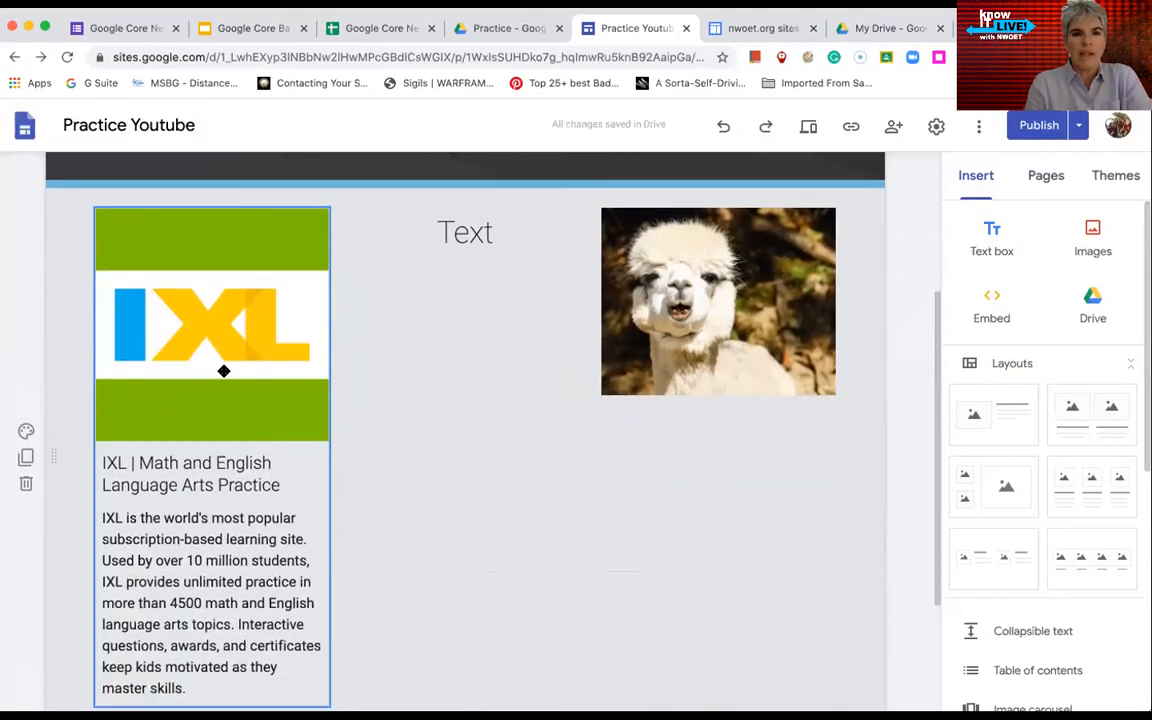
{"action": "scroll", "coordinate": [275, 408], "scroll_direction": "down", "scroll_amount": 1}
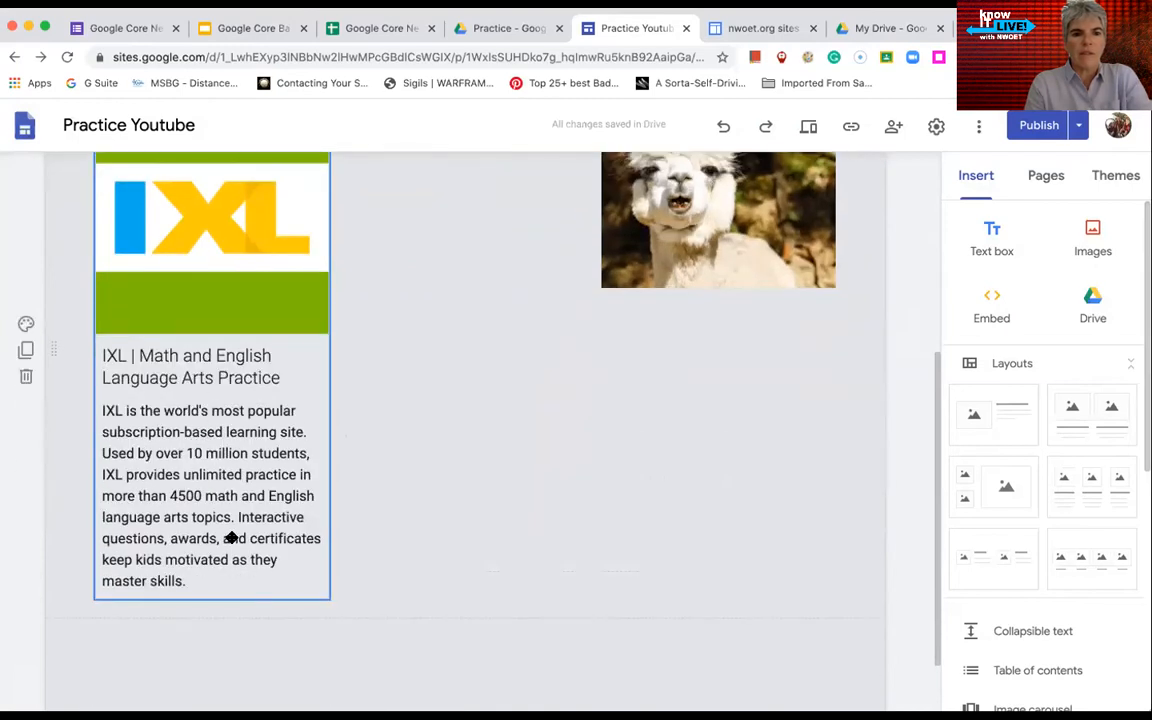
{"action": "scroll", "coordinate": [470, 521], "scroll_direction": "up", "scroll_amount": 2}
{"action": "scroll", "coordinate": [472, 521], "scroll_direction": "up", "scroll_amount": 1}
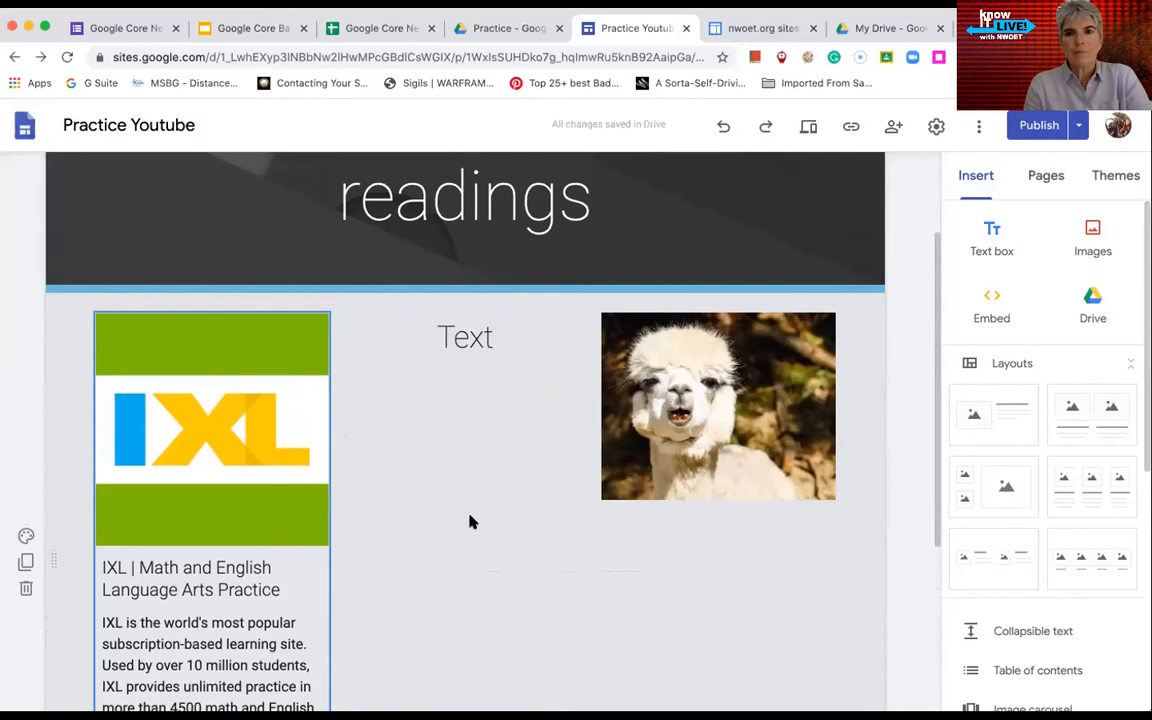
Examine the By URL and Embed code options for web embeds and the Google Drive files available to insert, without adding anything.
{"action": "left_click", "coordinate": [995, 310]}
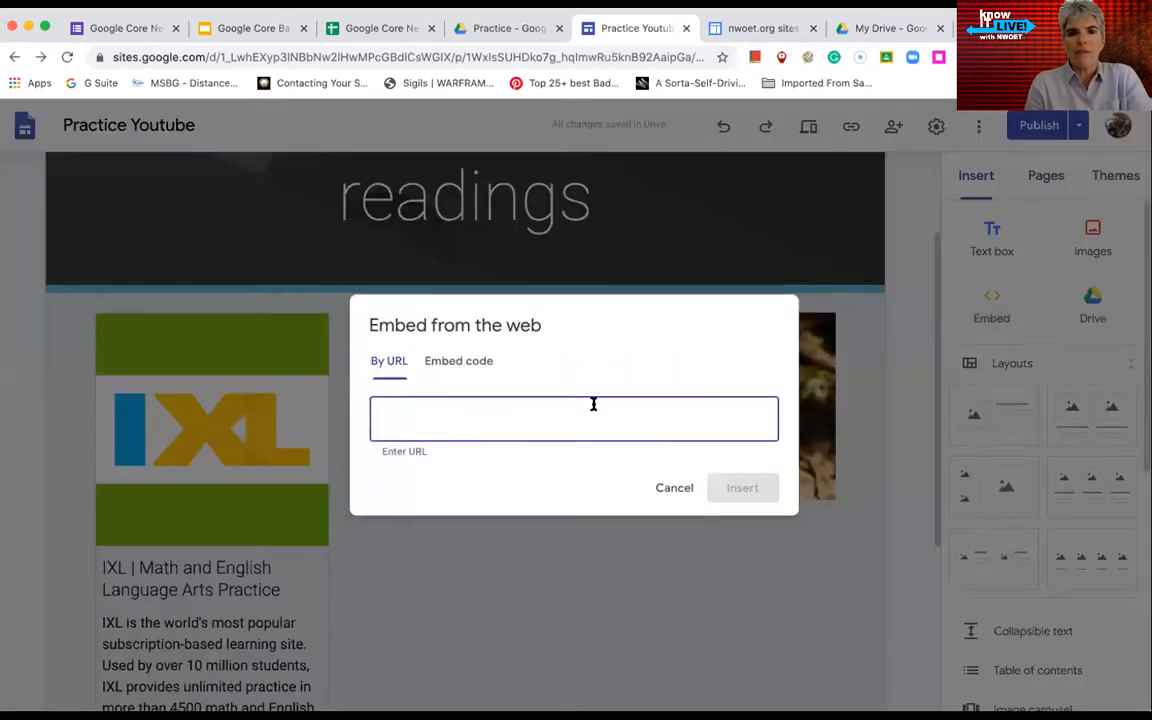
{"action": "left_click", "coordinate": [459, 363]}
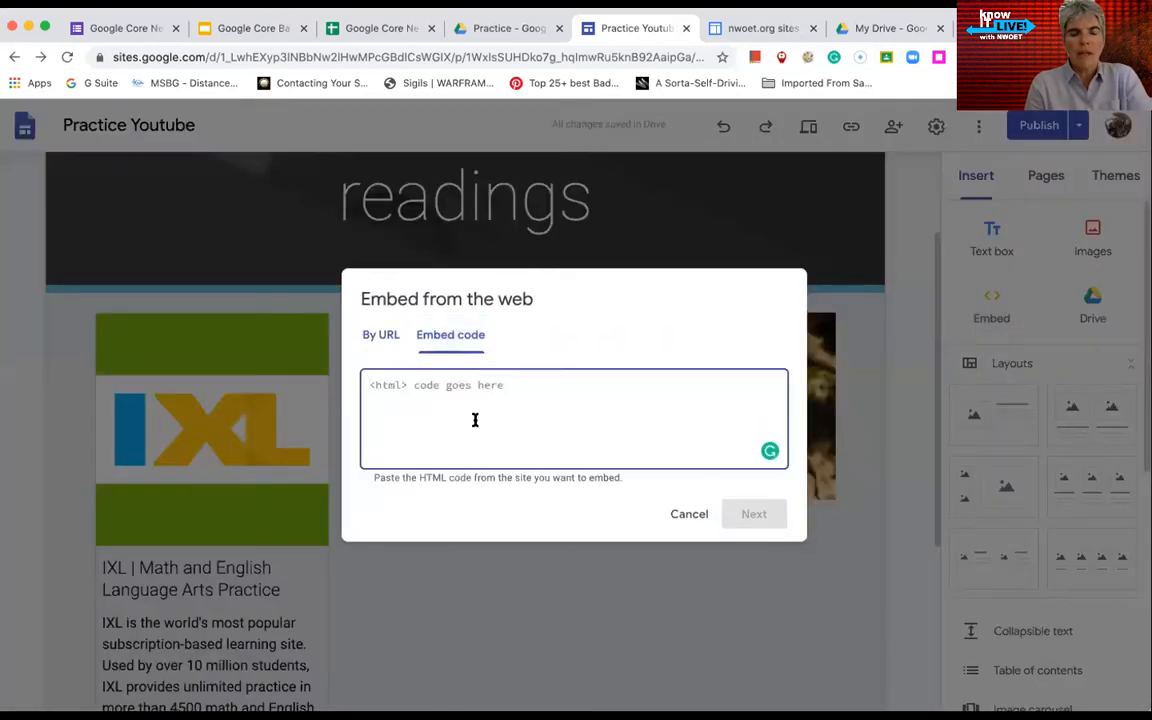
{"action": "left_click", "coordinate": [380, 335]}
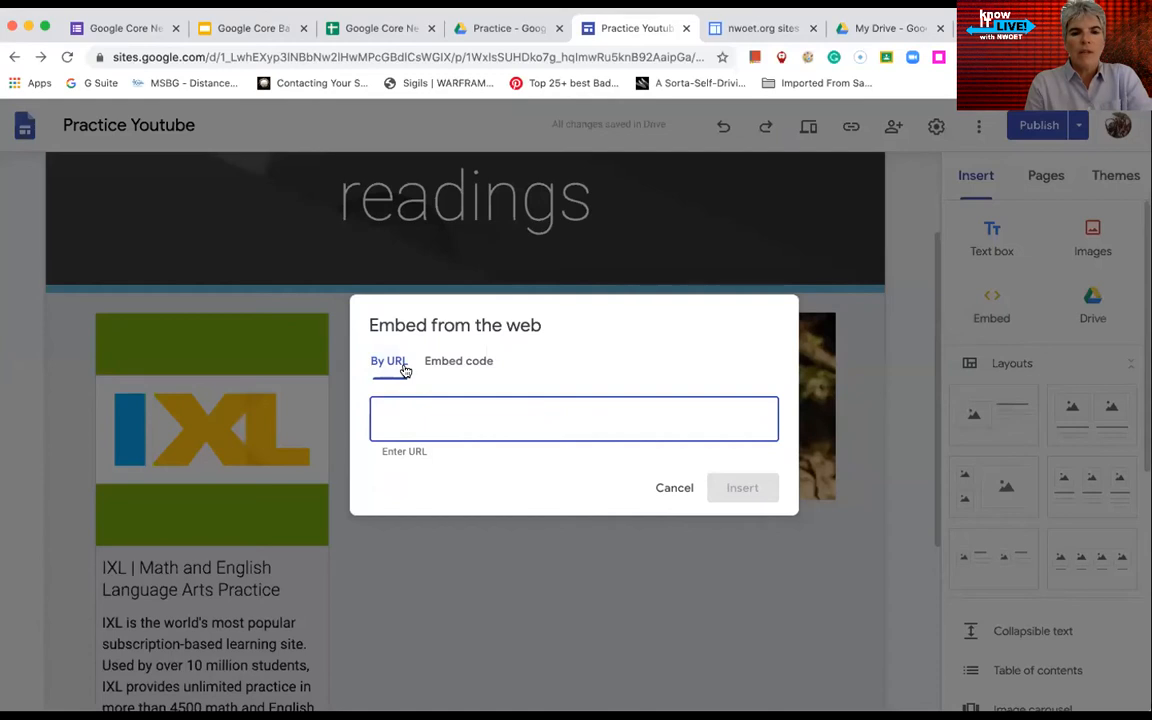
{"action": "left_click", "coordinate": [675, 488]}
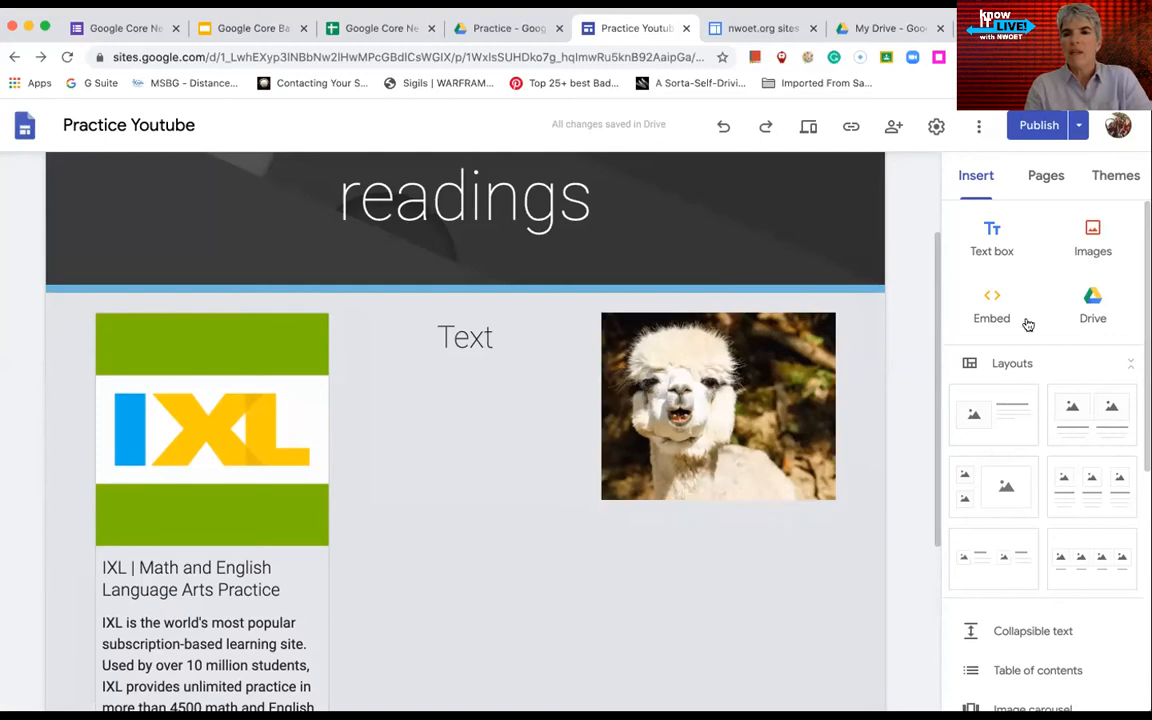
{"action": "left_click", "coordinate": [1101, 312]}
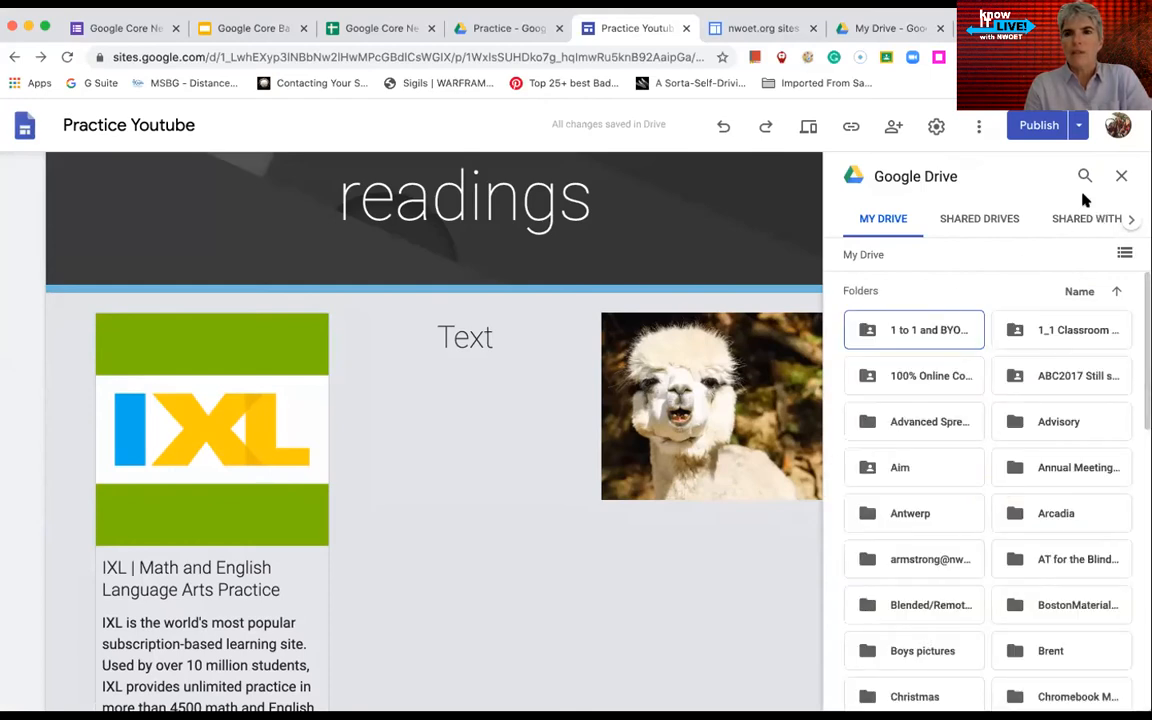
{"action": "left_click", "coordinate": [1122, 178]}
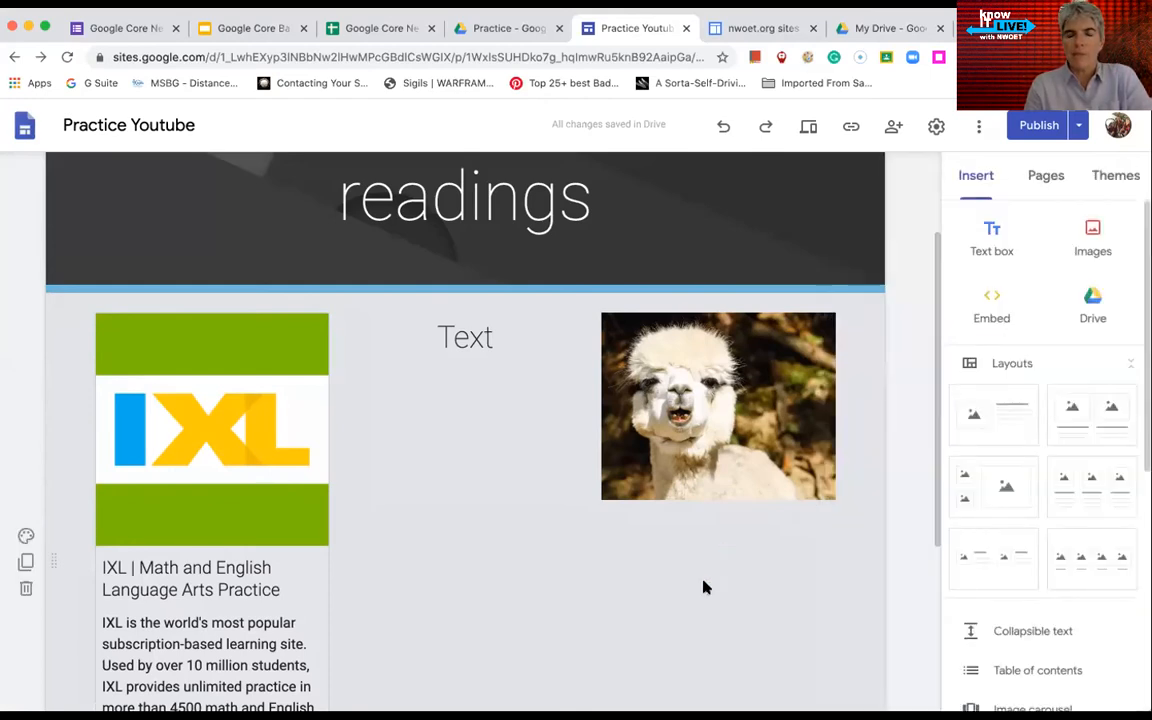
{"action": "scroll", "coordinate": [702, 586], "scroll_direction": "down", "scroll_amount": 3}
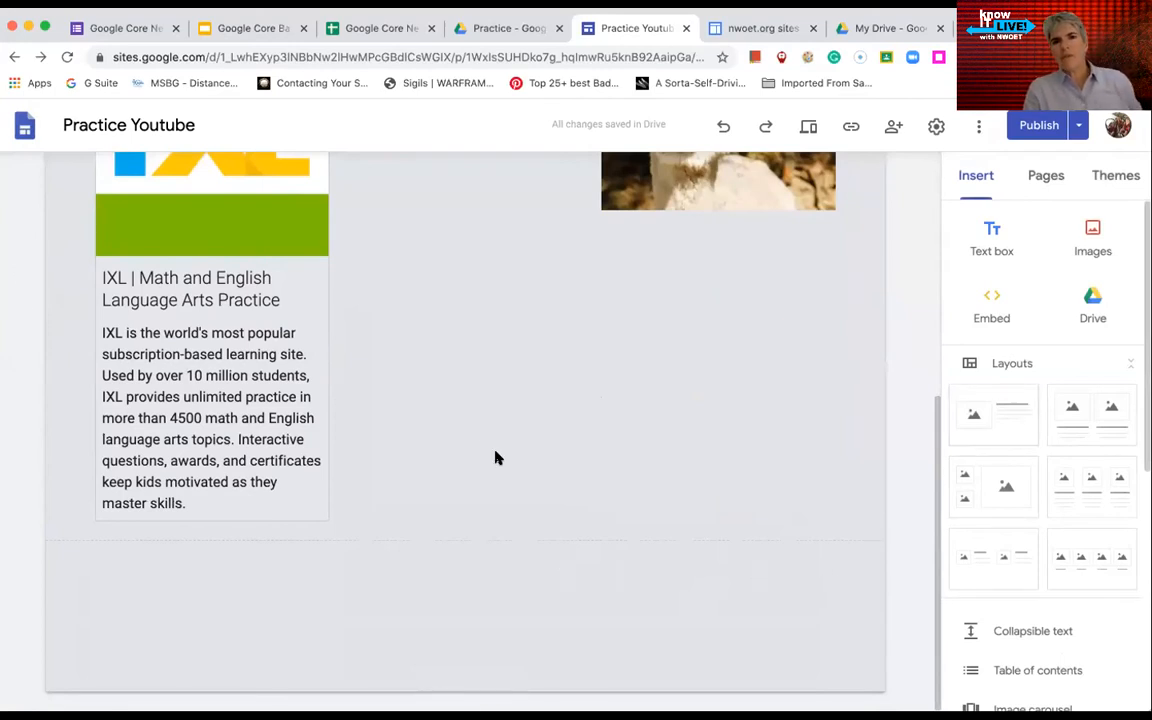
{"action": "scroll", "coordinate": [609, 404], "scroll_direction": "up", "scroll_amount": 1}
{"action": "scroll", "coordinate": [609, 404], "scroll_direction": "up", "scroll_amount": 1}
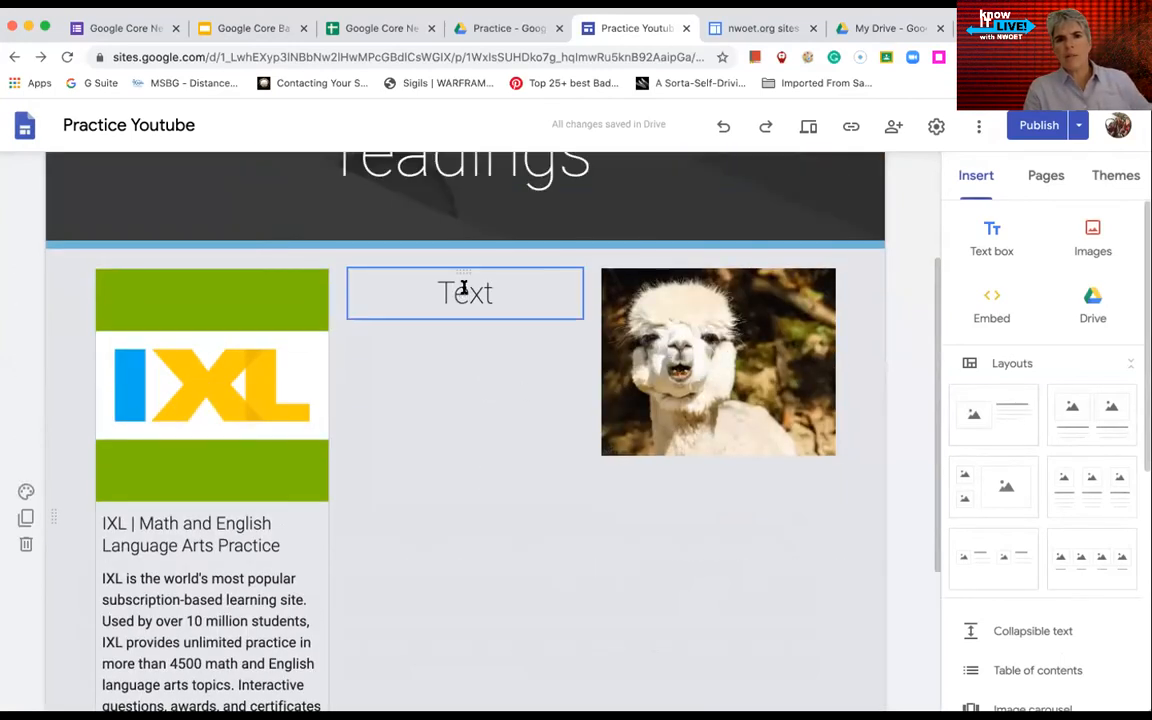
{"action": "left_click_drag", "start_coordinate": [461, 272], "coordinate": [489, 296]}
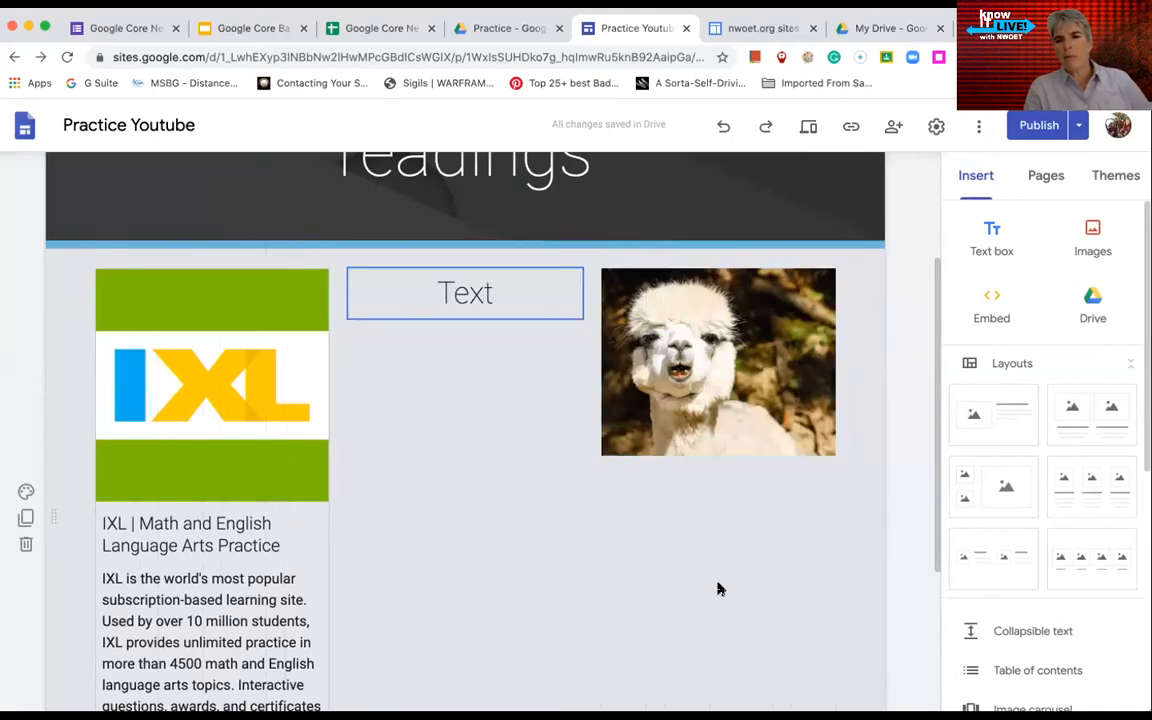
{"action": "scroll", "coordinate": [718, 588], "scroll_direction": "down", "scroll_amount": 1}
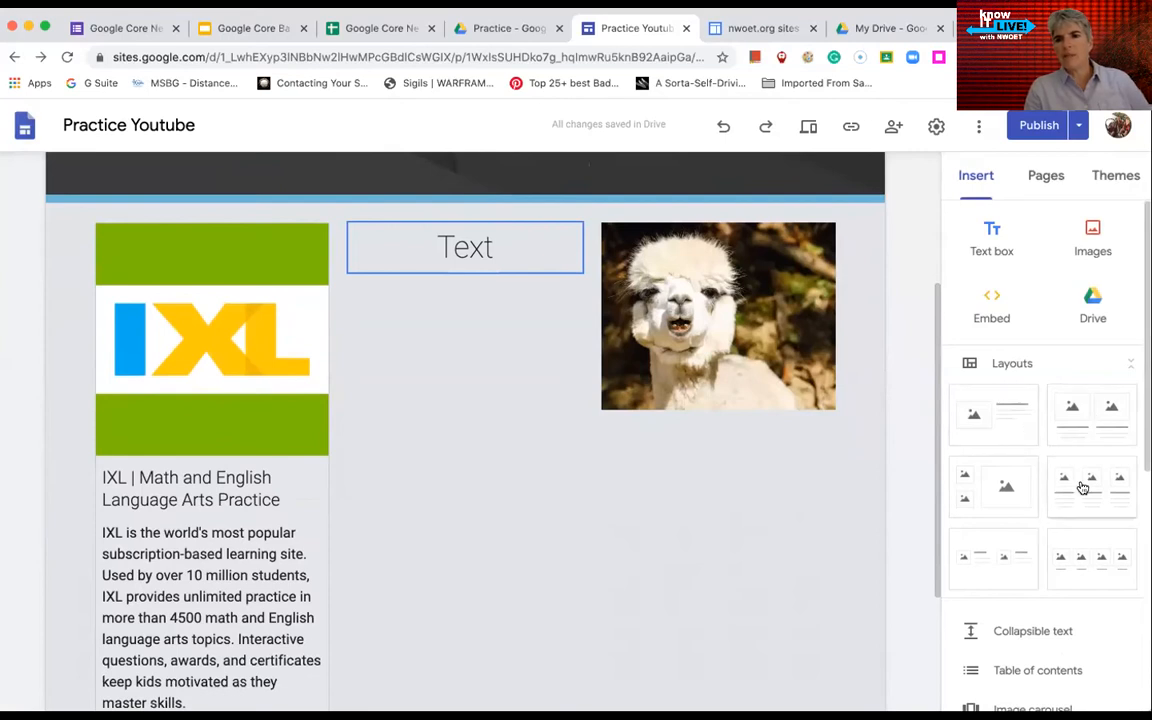
{"action": "scroll", "coordinate": [692, 543], "scroll_direction": "up", "scroll_amount": 5}
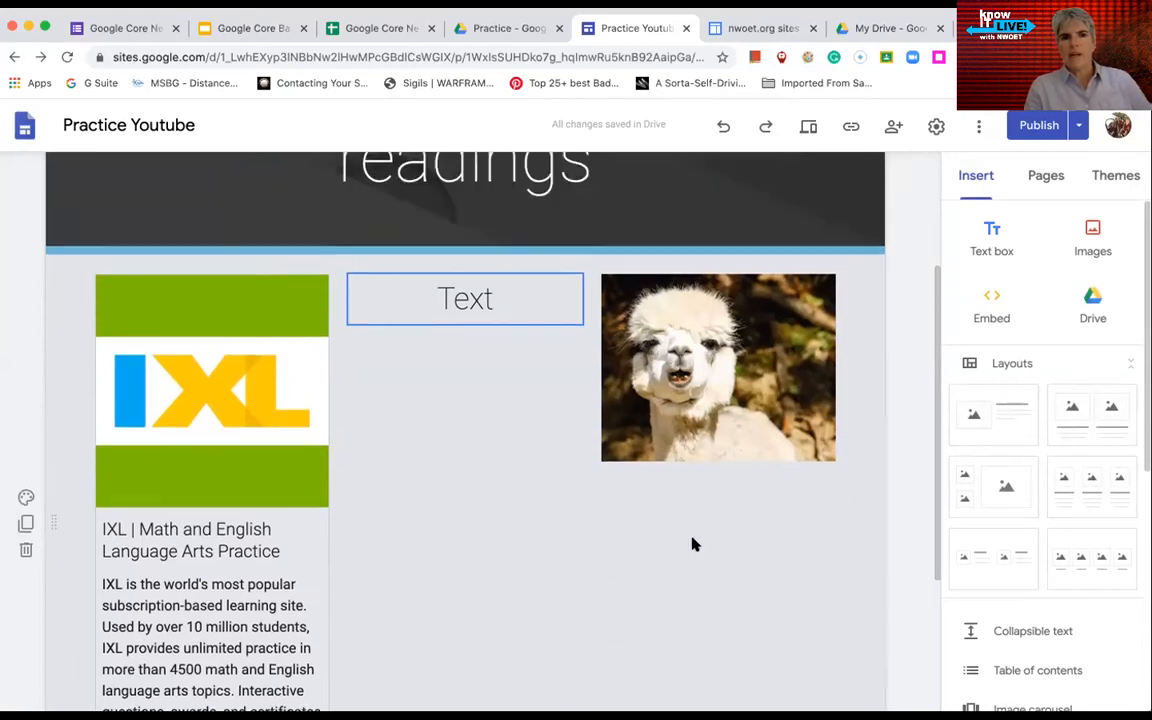
Open the Homework videos page and insert a collapsible text block below its header.
{"action": "left_click", "coordinate": [1050, 176]}
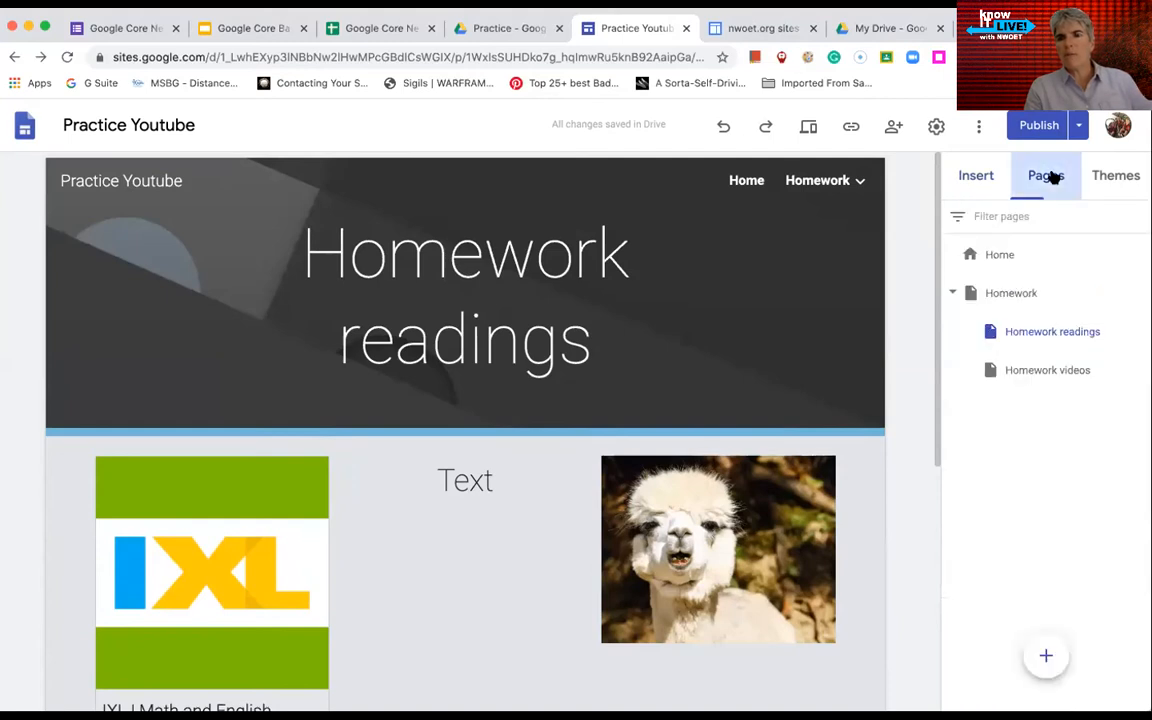
{"action": "left_click", "coordinate": [1036, 375]}
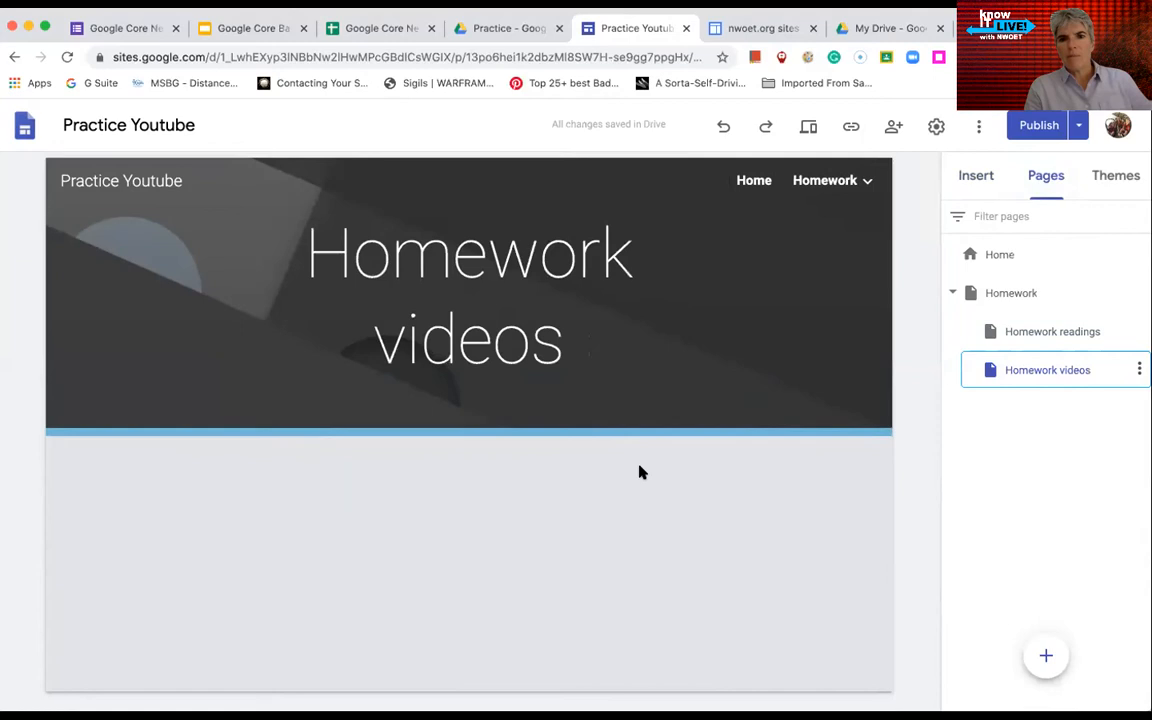
{"action": "left_click", "coordinate": [966, 177]}
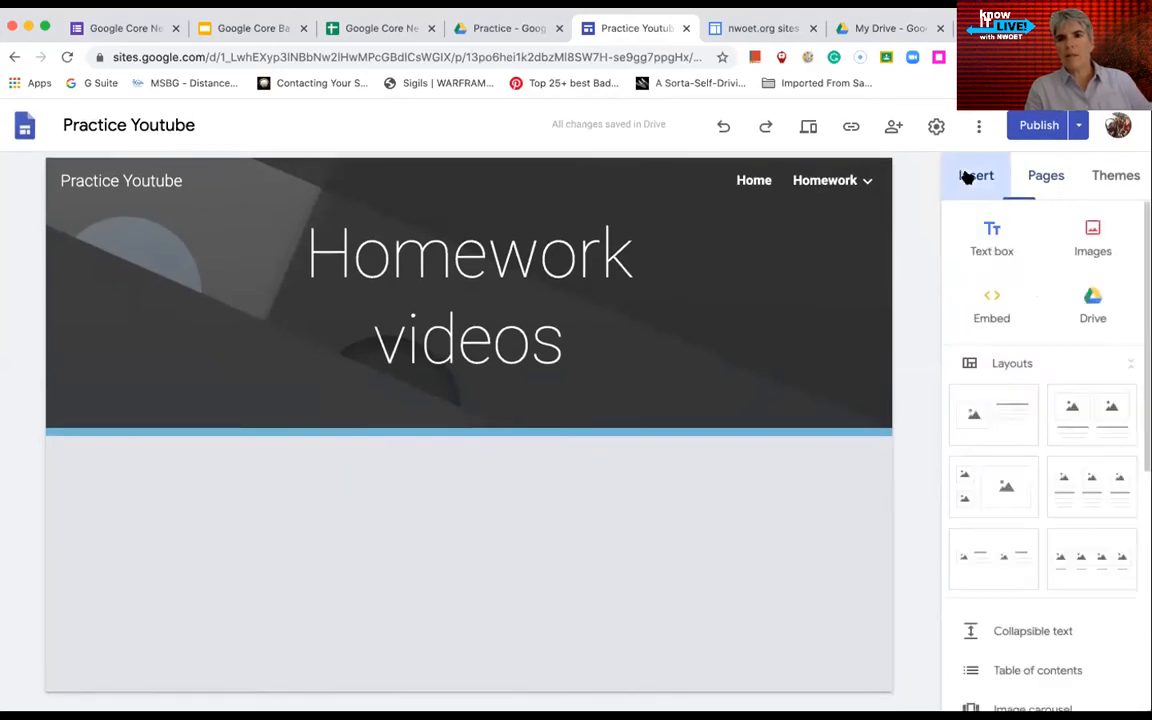
{"action": "scroll", "coordinate": [1031, 489], "scroll_direction": "down", "scroll_amount": 5}
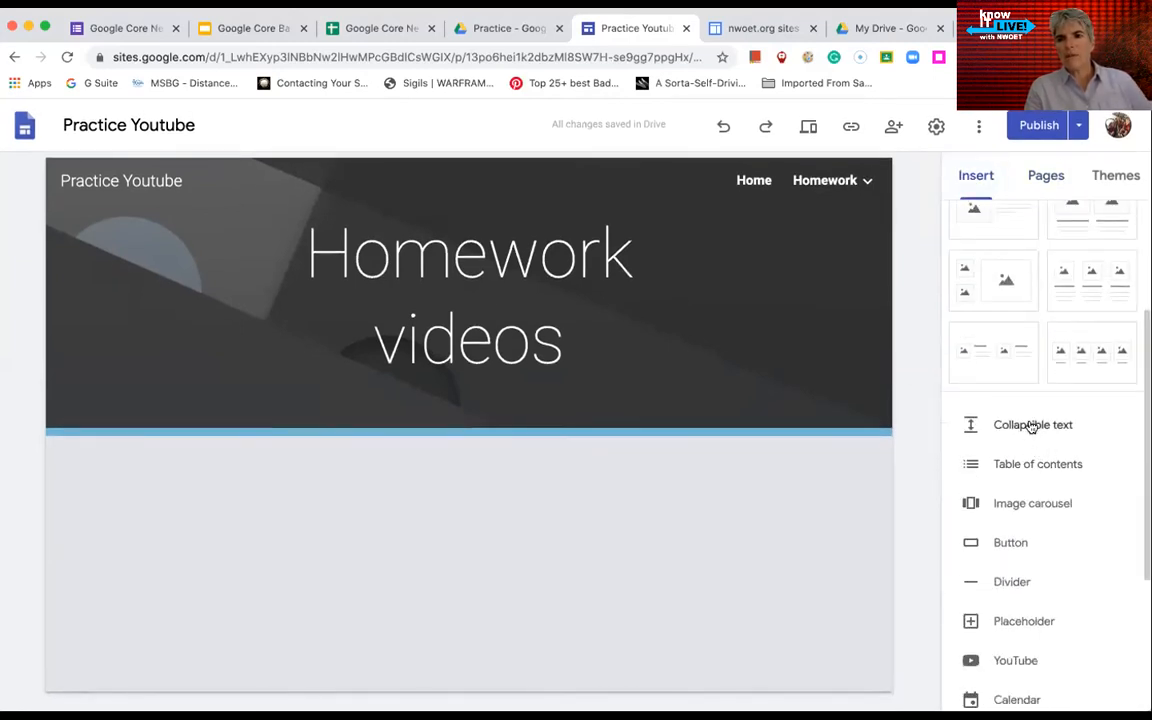
{"action": "left_click", "coordinate": [1031, 427]}
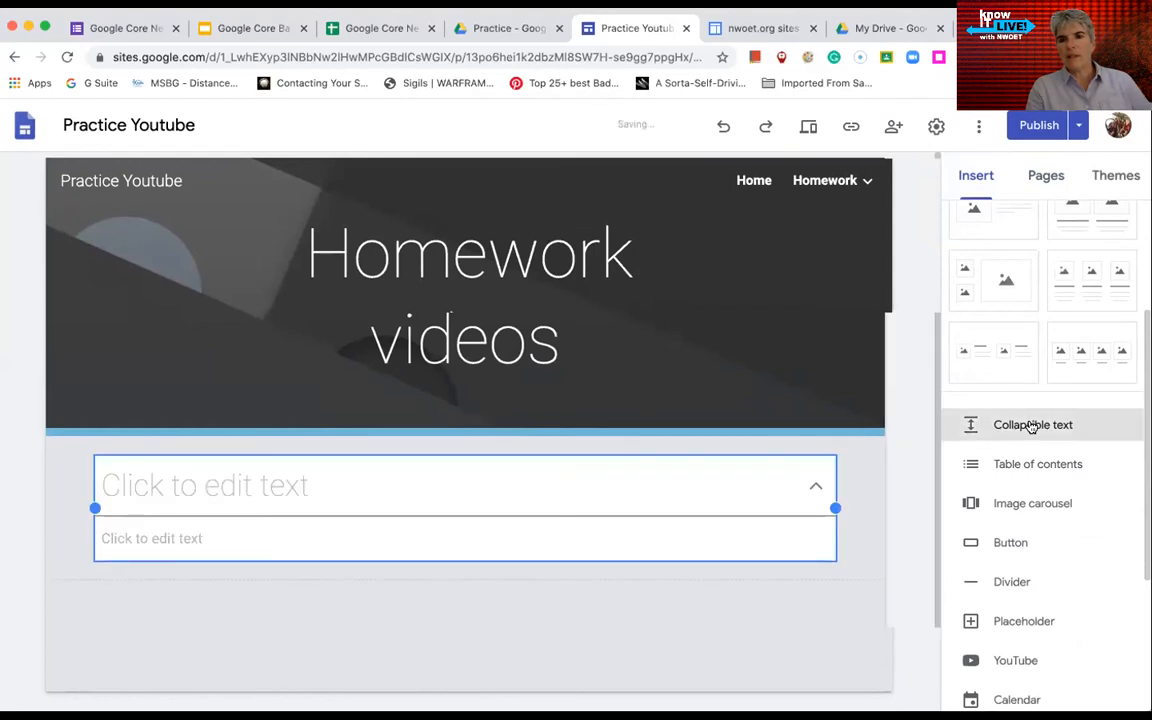
Enter "Webinar Dates" as the heading of the collapsible text block.
{"action": "left_click", "coordinate": [244, 449]}
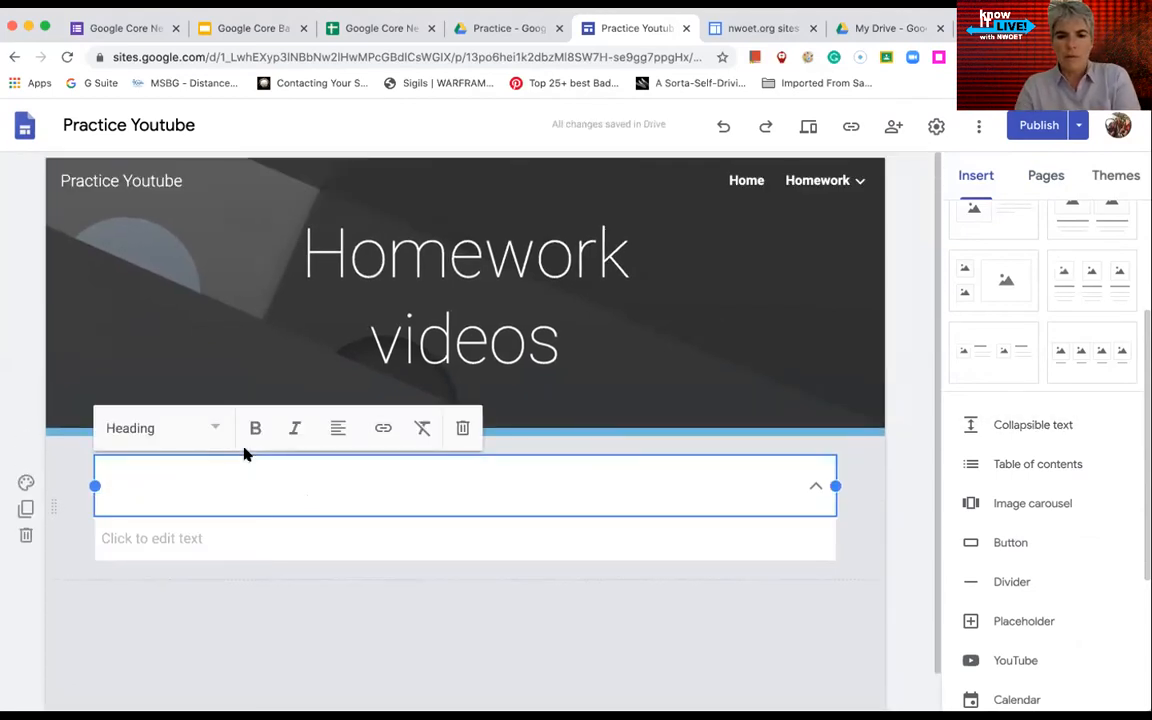
{"action": "type", "text": "Webina"}
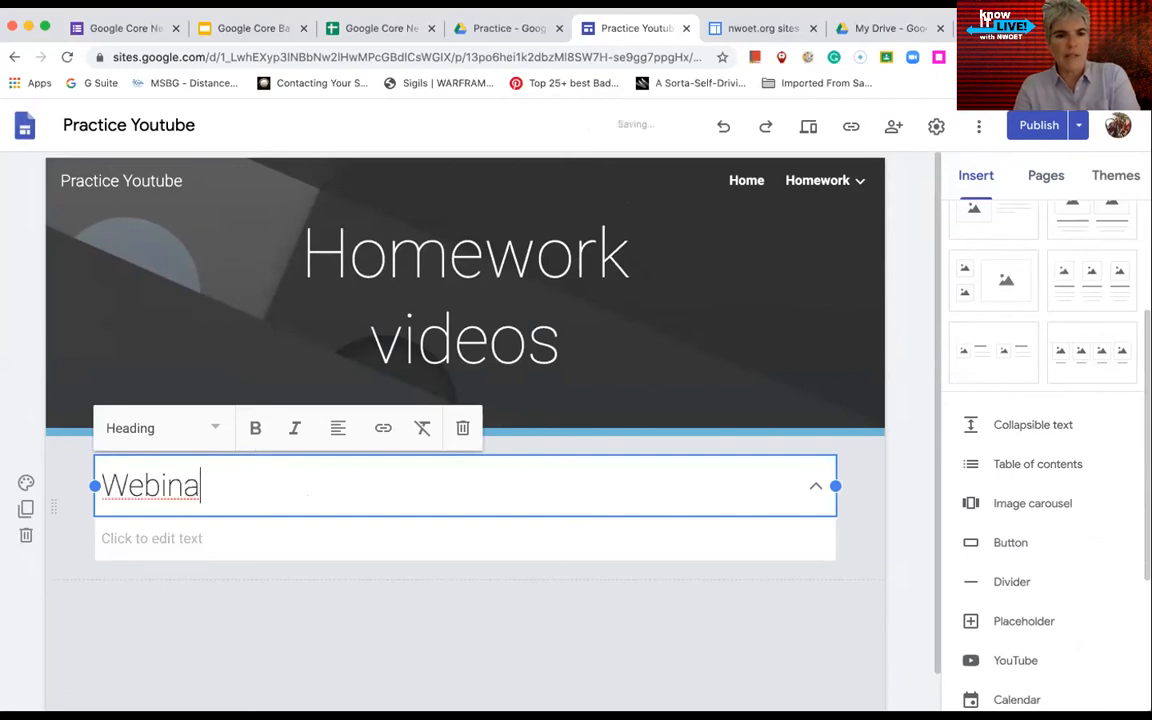
{"action": "type", "text": "r Dates"}
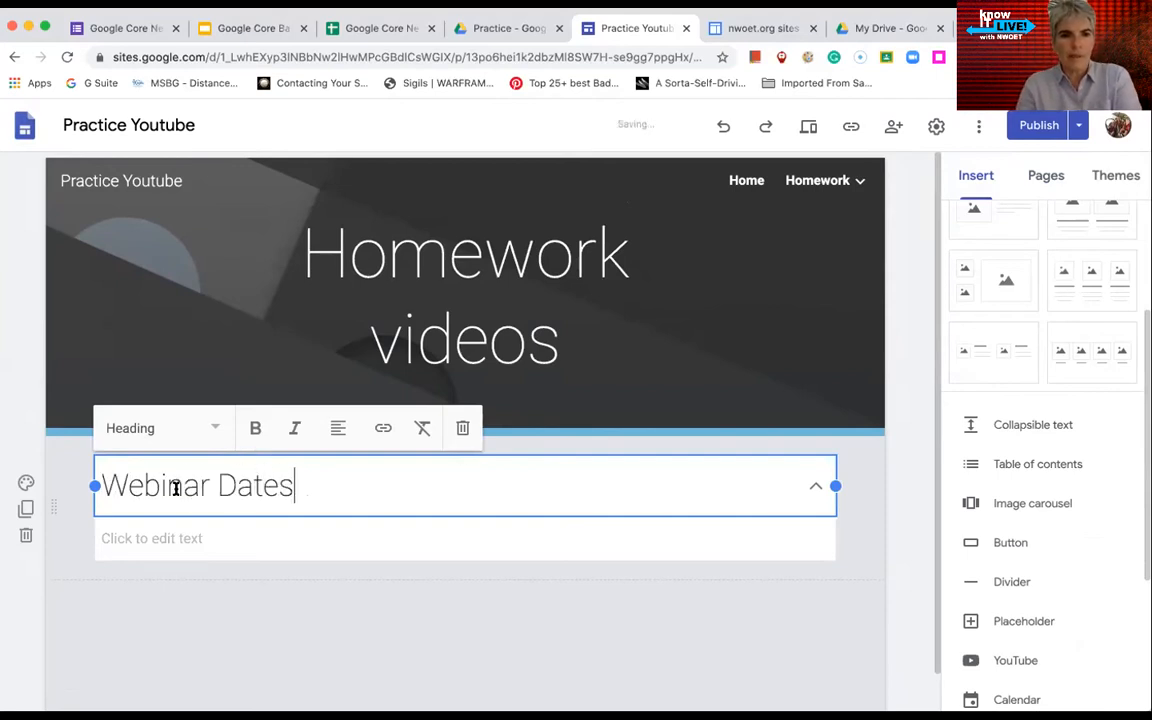
Enter "july 1", "july2" and "july 3" on separate lines as the body of the Webinar Dates collapsible text.
{"action": "left_click", "coordinate": [161, 540]}
{"action": "type", "text": "july 1"}
{"action": "key", "text": "Return"}
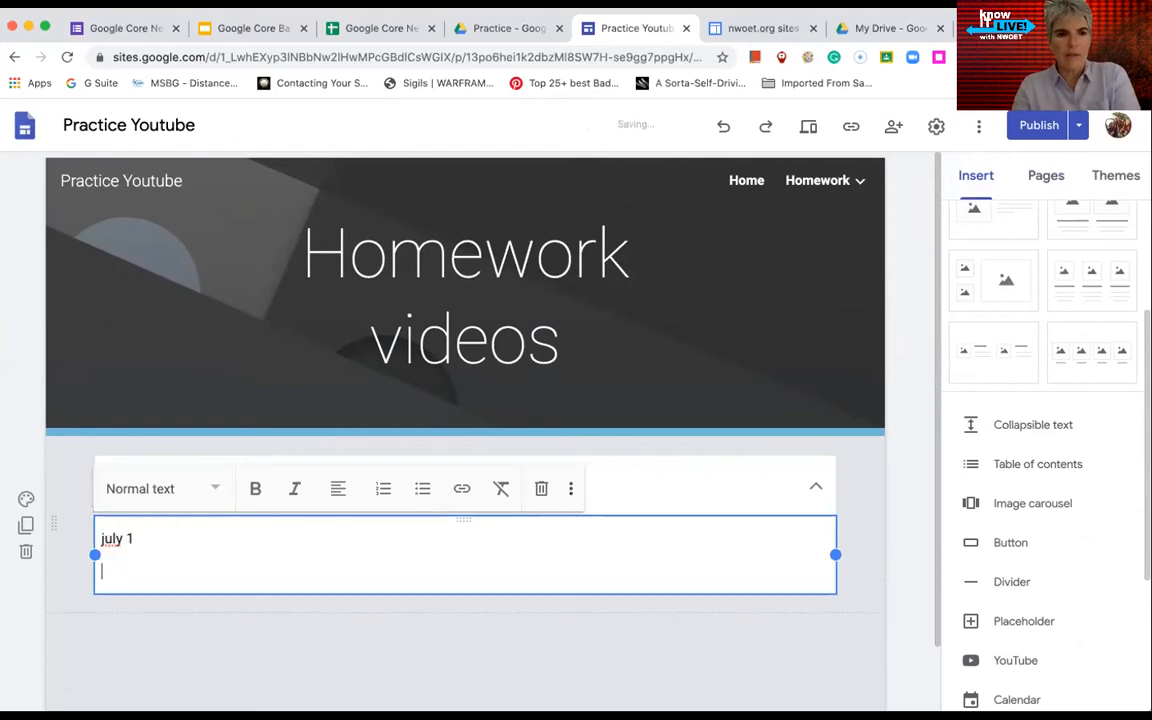
{"action": "type", "text": "july2"}
{"action": "key", "text": "Return"}
{"action": "type", "text": "july 3"}
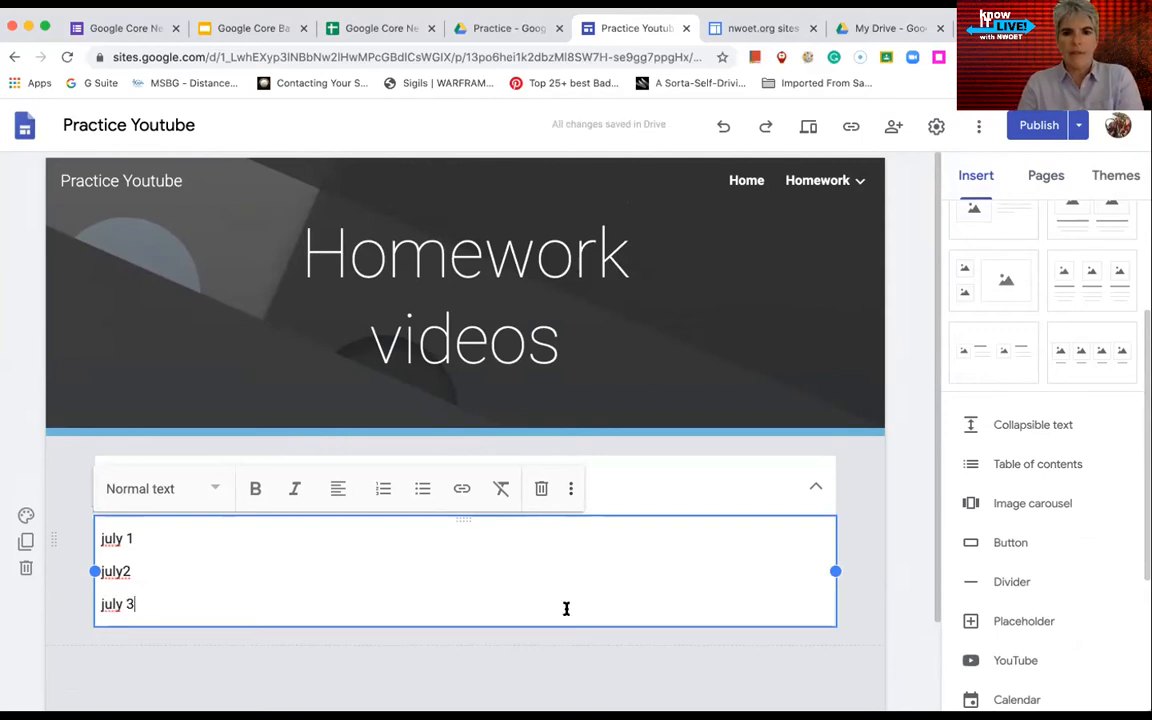
{"action": "left_click", "coordinate": [602, 663]}
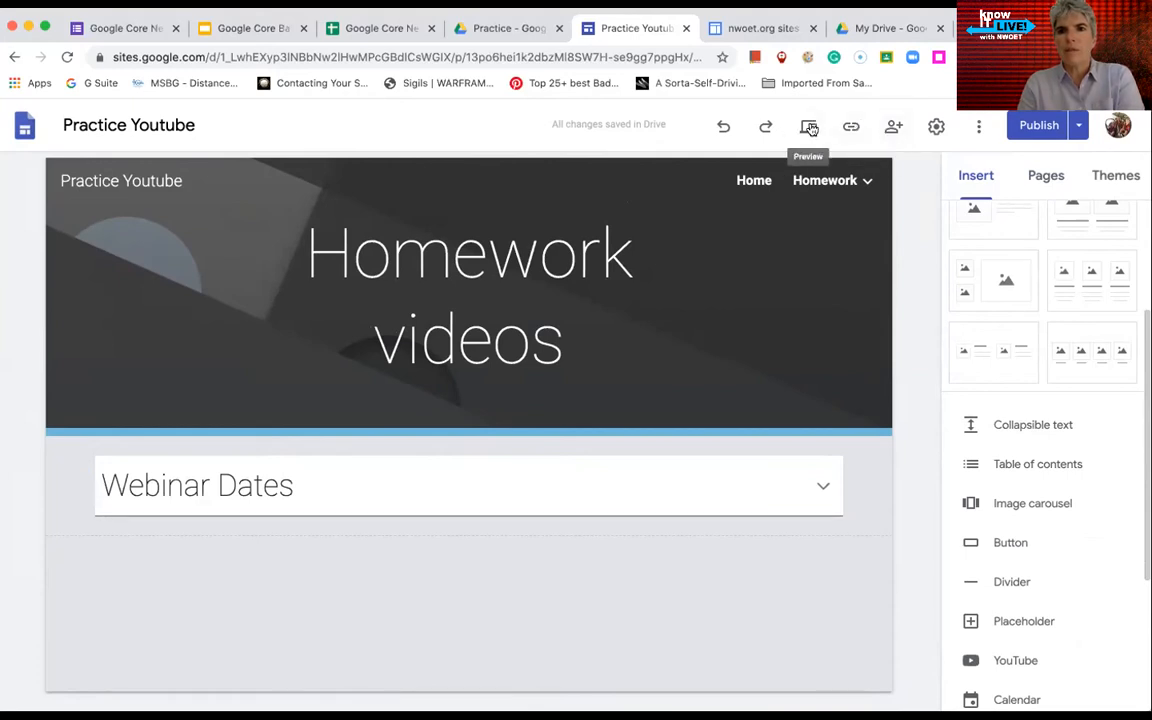
Preview the Homework videos page, expand the Webinar Dates block, and return to editing.
{"action": "left_click", "coordinate": [809, 127]}
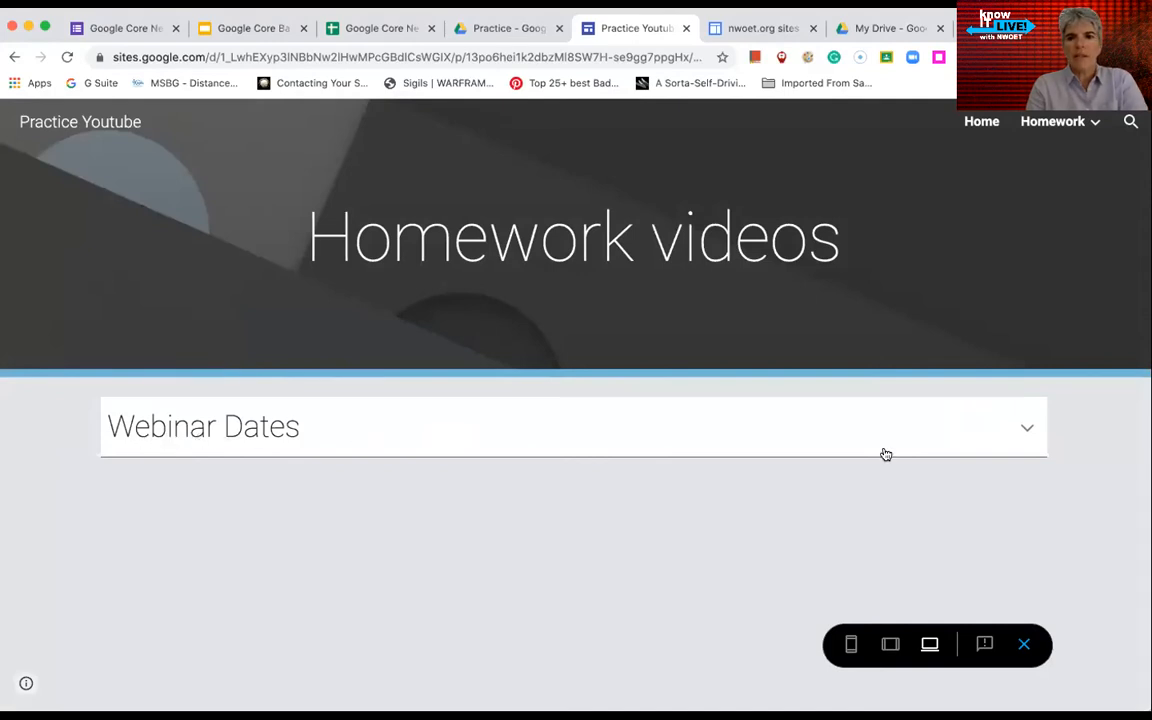
{"action": "left_click", "coordinate": [798, 410]}
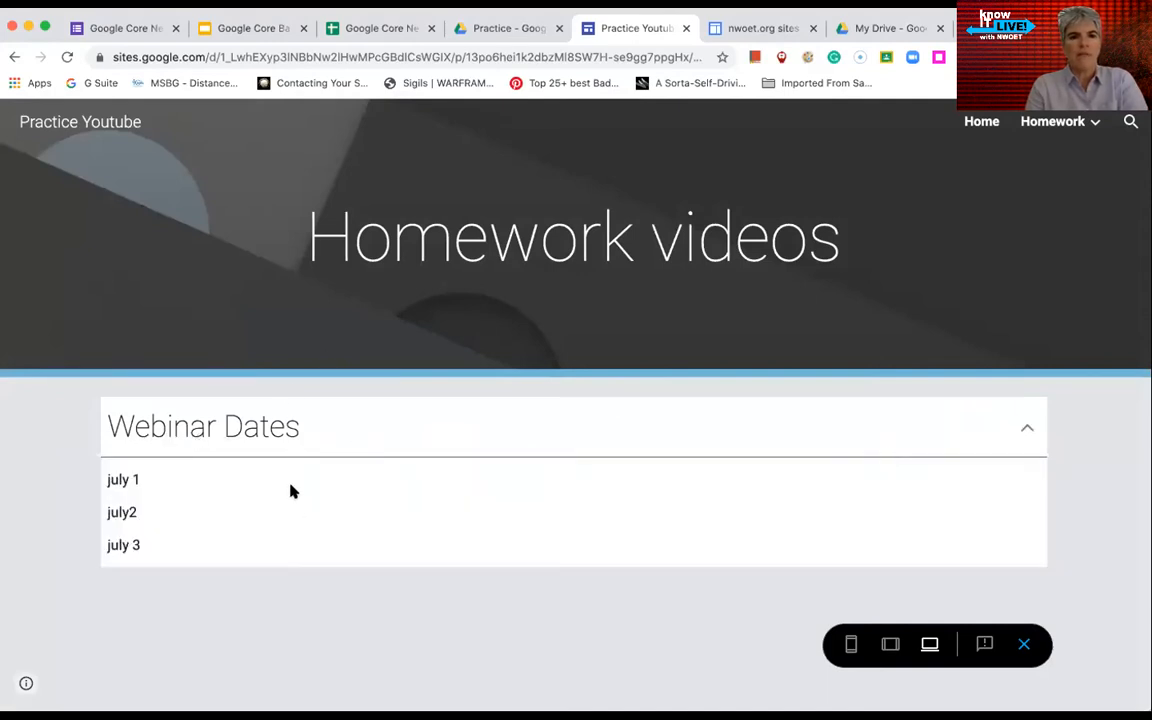
{"action": "left_click", "coordinate": [1024, 645]}
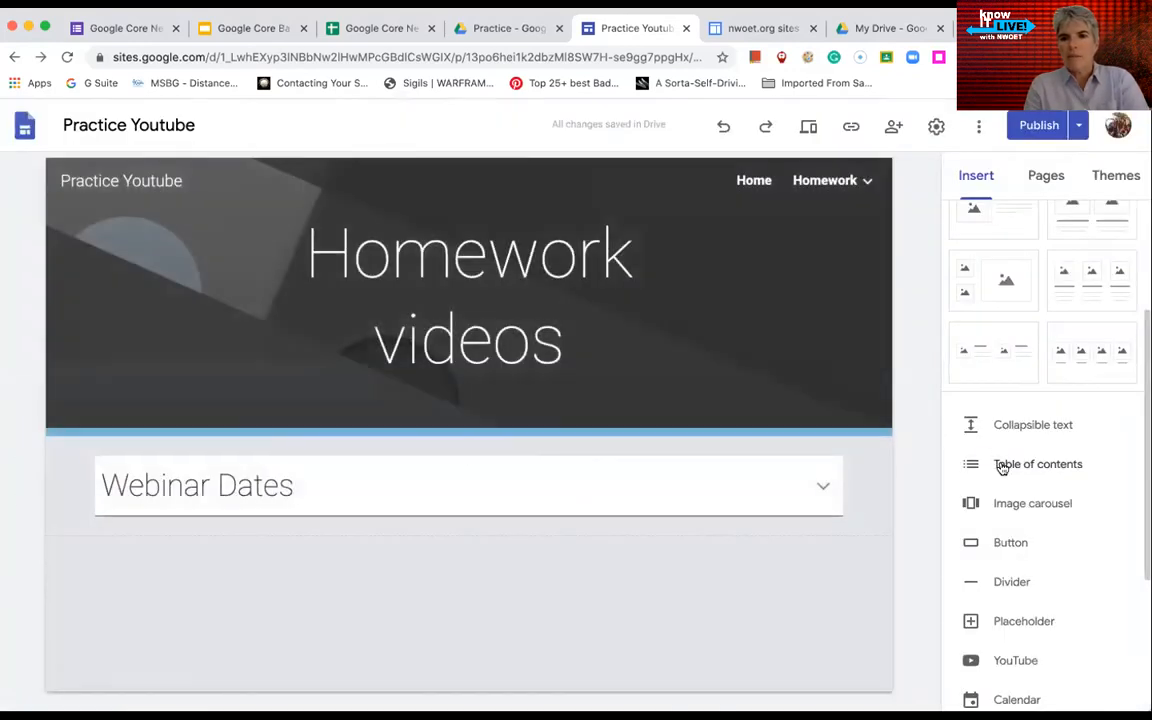
Insert a table of contents on the page and add a Heading-style text box reading "one" below the Webinar Dates block.
{"action": "left_click", "coordinate": [1002, 467]}
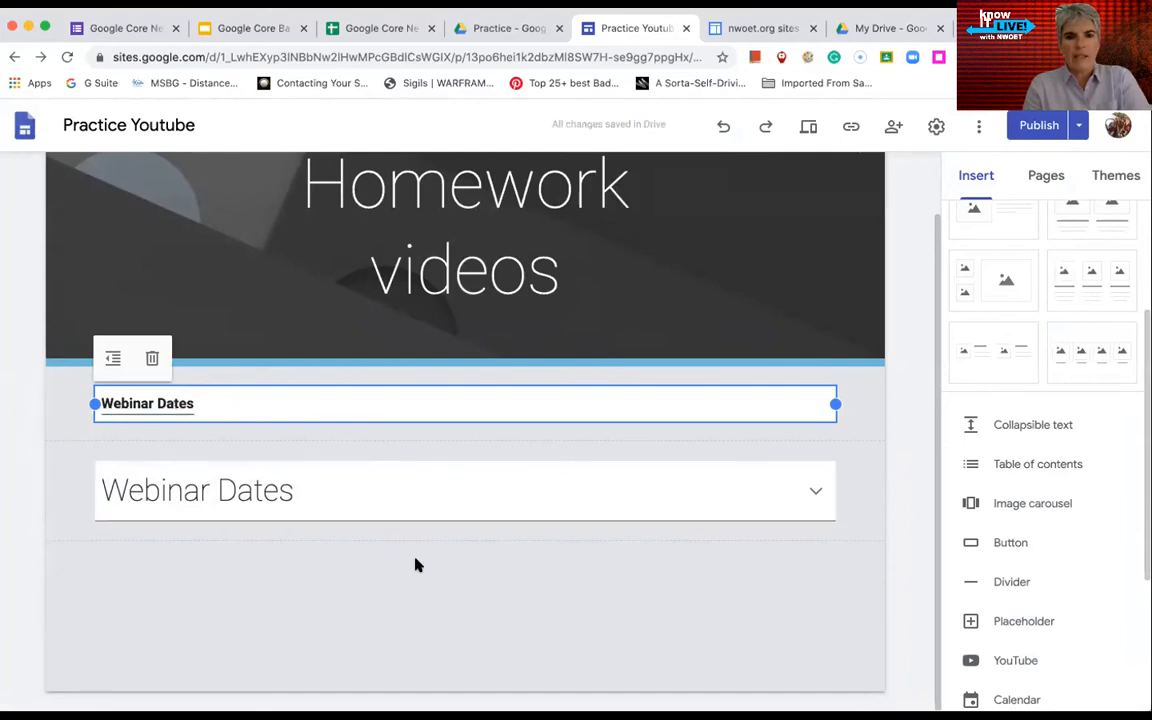
{"action": "double_click", "coordinate": [361, 623]}
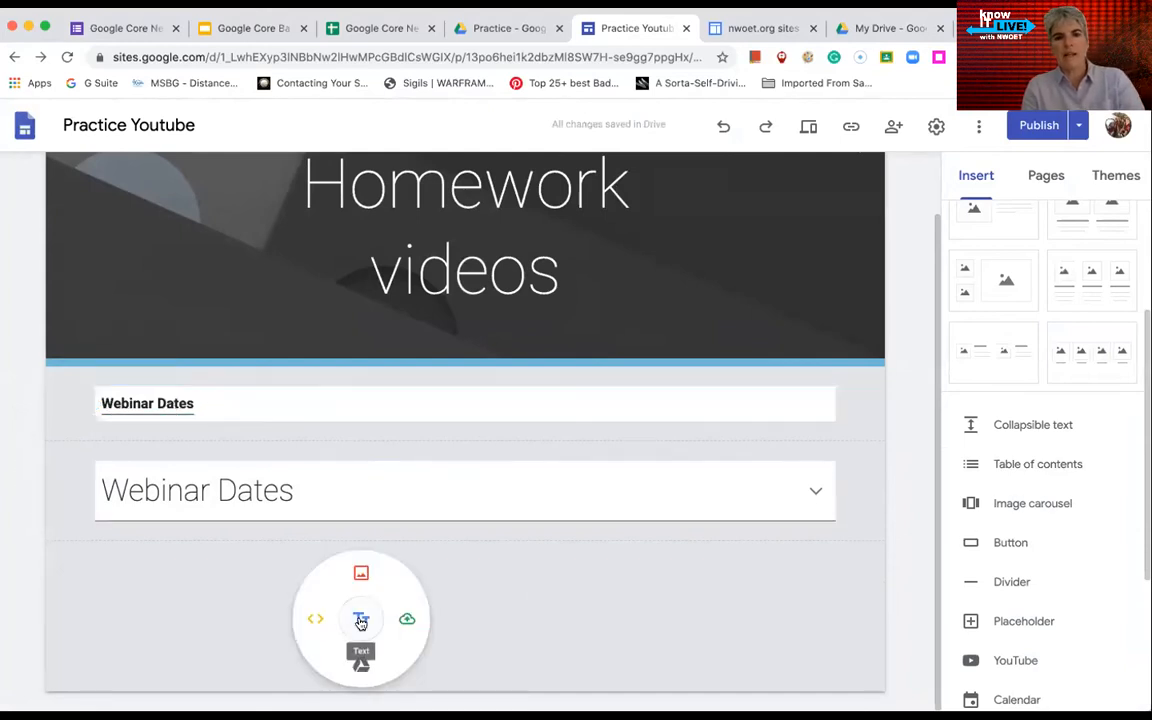
{"action": "left_click", "coordinate": [361, 618]}
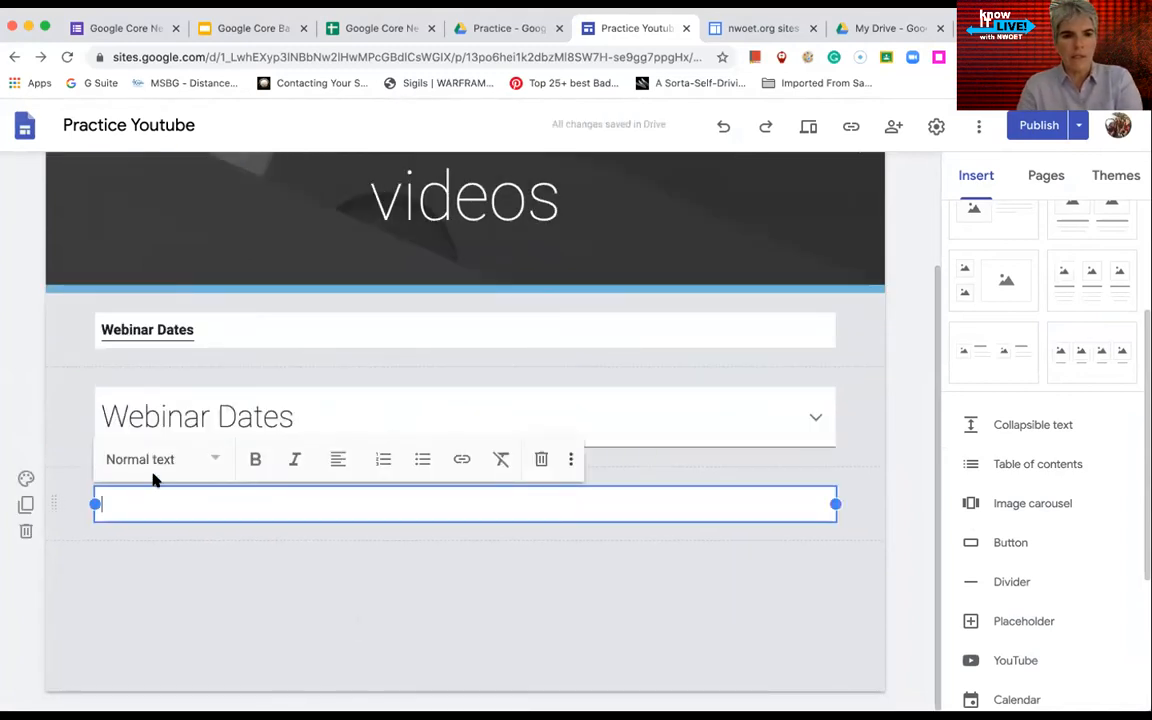
{"action": "left_click", "coordinate": [218, 459]}
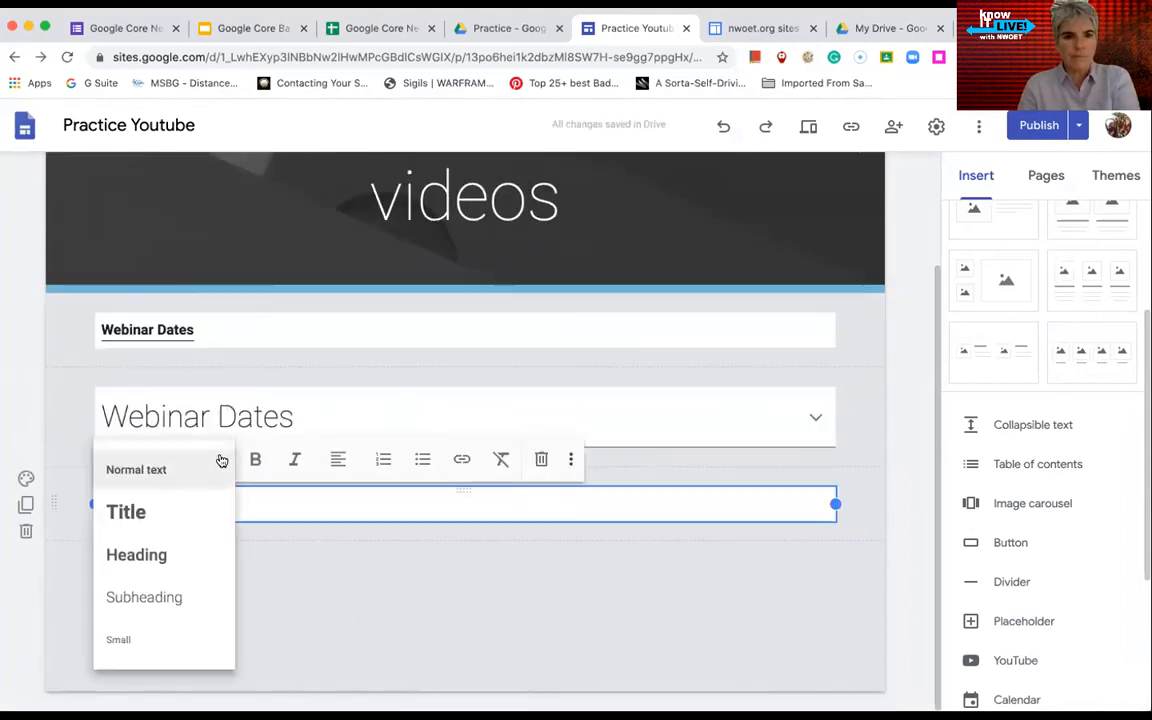
{"action": "left_click", "coordinate": [166, 554]}
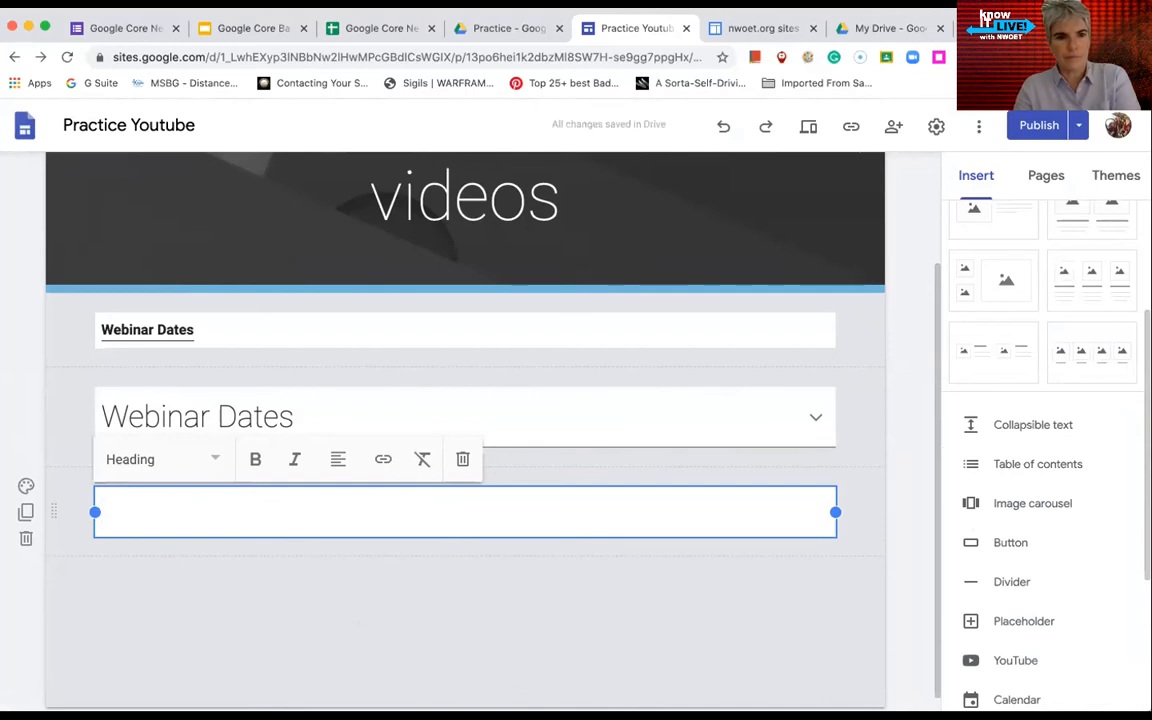
{"action": "type", "text": "one"}
{"action": "key", "text": "Return"}
{"action": "key", "text": "BackSpace"}
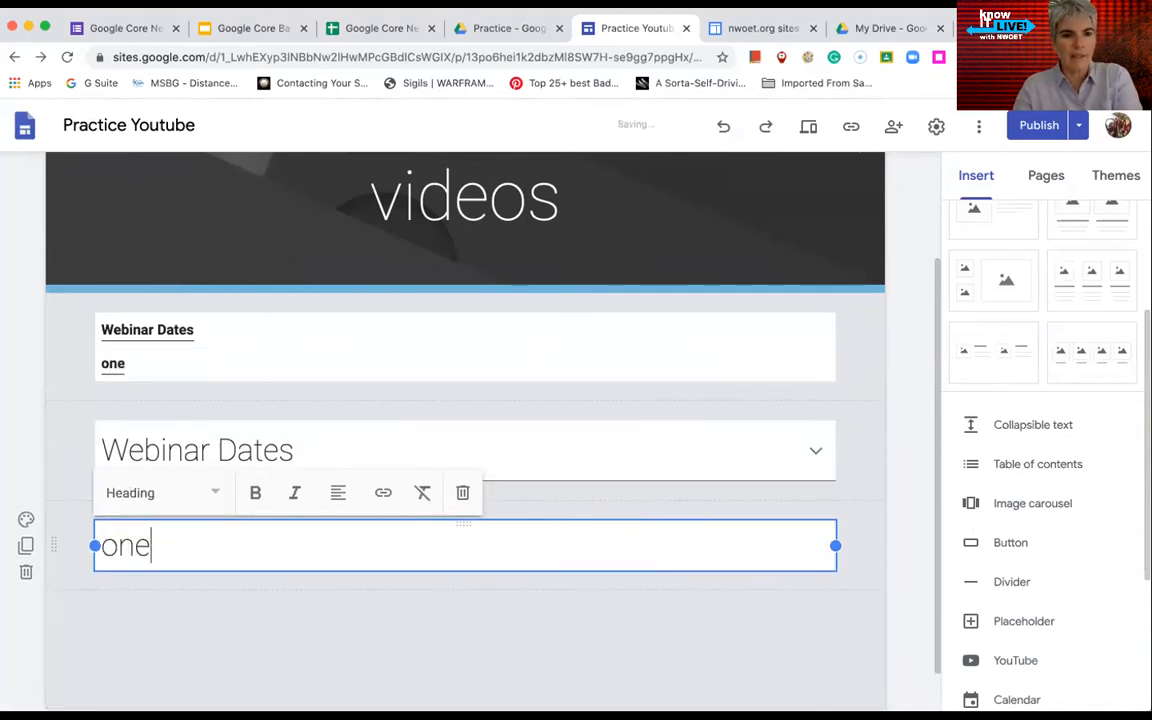
Add another text box below "one", enter "Two", and set its style to Heading.
{"action": "double_click", "coordinate": [195, 617]}
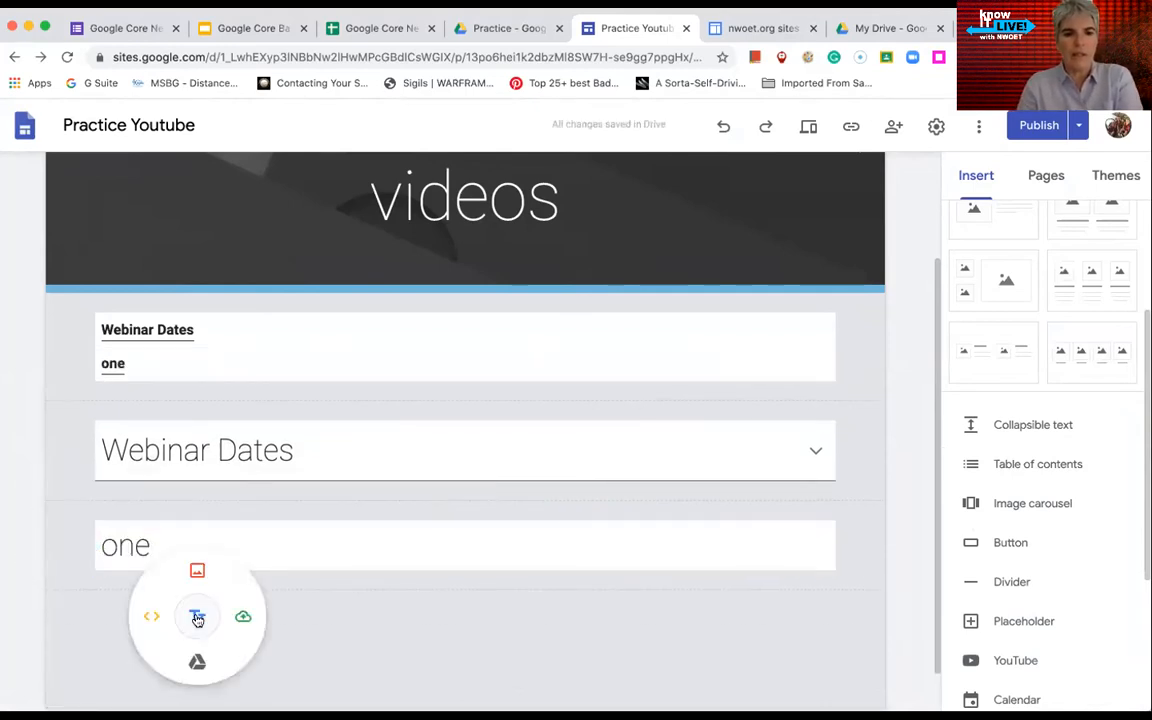
{"action": "left_click", "coordinate": [197, 618]}
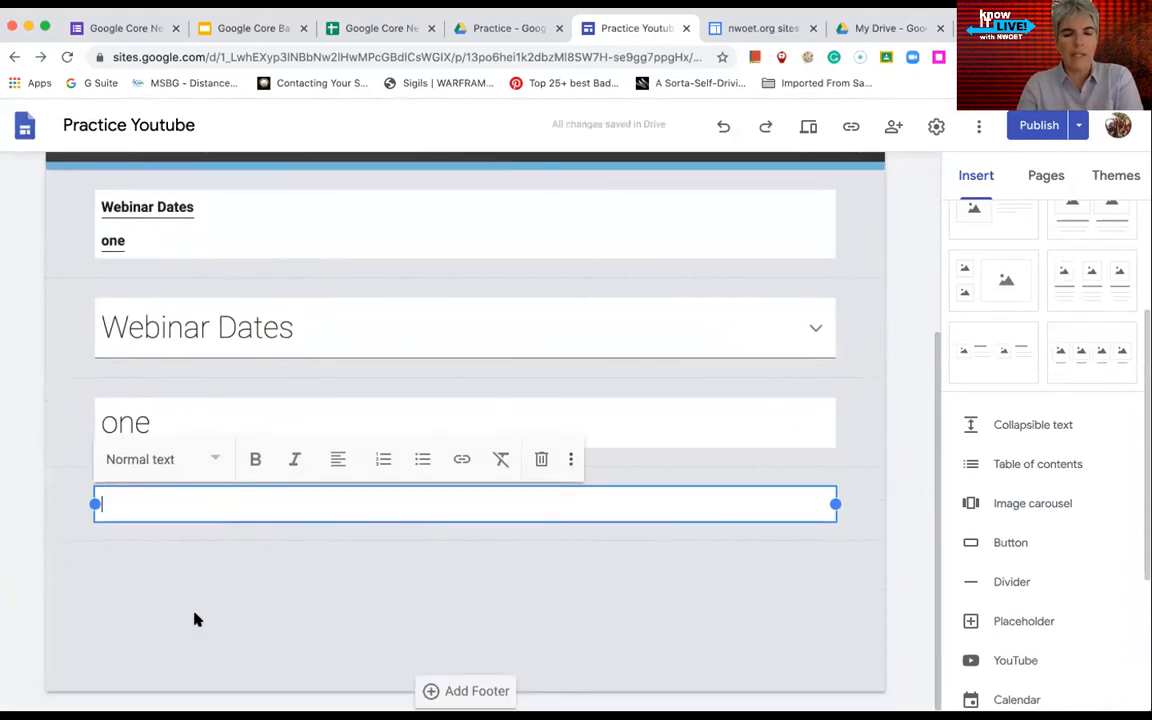
{"action": "type", "text": "Tuw"}
{"action": "key", "text": "BackSpace"}
{"action": "key", "text": "BackSpace"}
{"action": "type", "text": "wo"}
{"action": "left_click_drag", "start_coordinate": [121, 506], "coordinate": [87, 504]}
{"action": "left_click", "coordinate": [215, 459]}
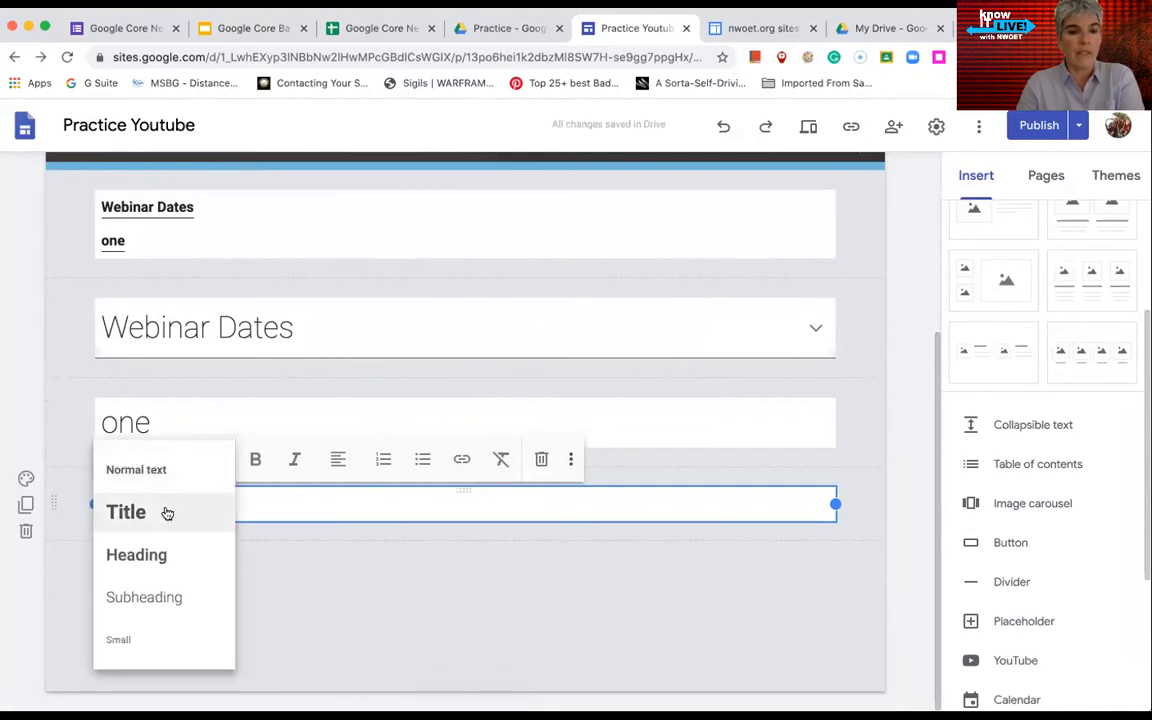
{"action": "left_click", "coordinate": [149, 555]}
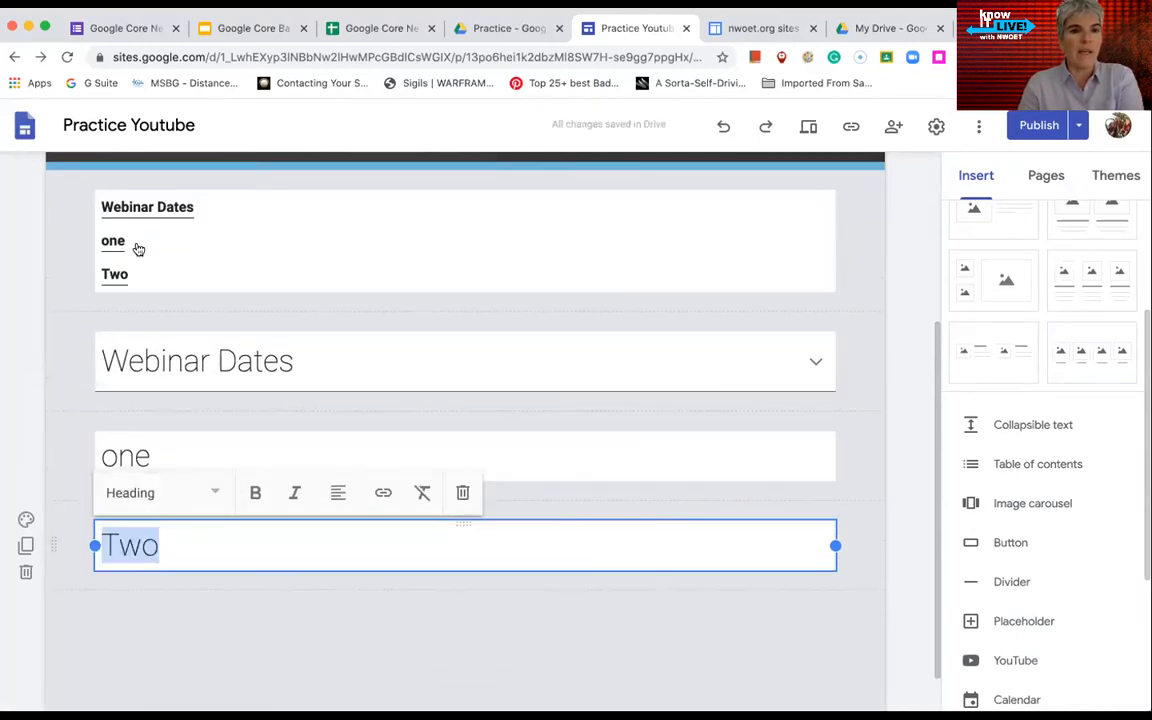
{"action": "left_click", "coordinate": [172, 651]}
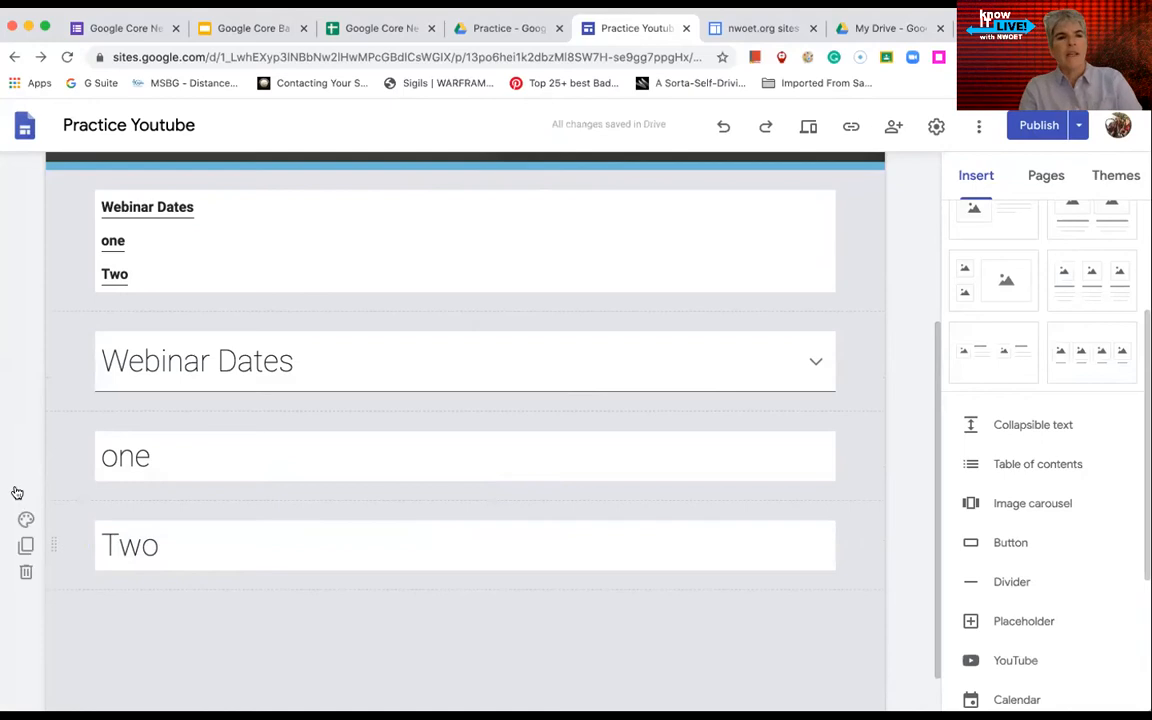
Select the "one" entry in the table of contents, and add an empty text box below the "Two" heading.
{"action": "left_click", "coordinate": [110, 240]}
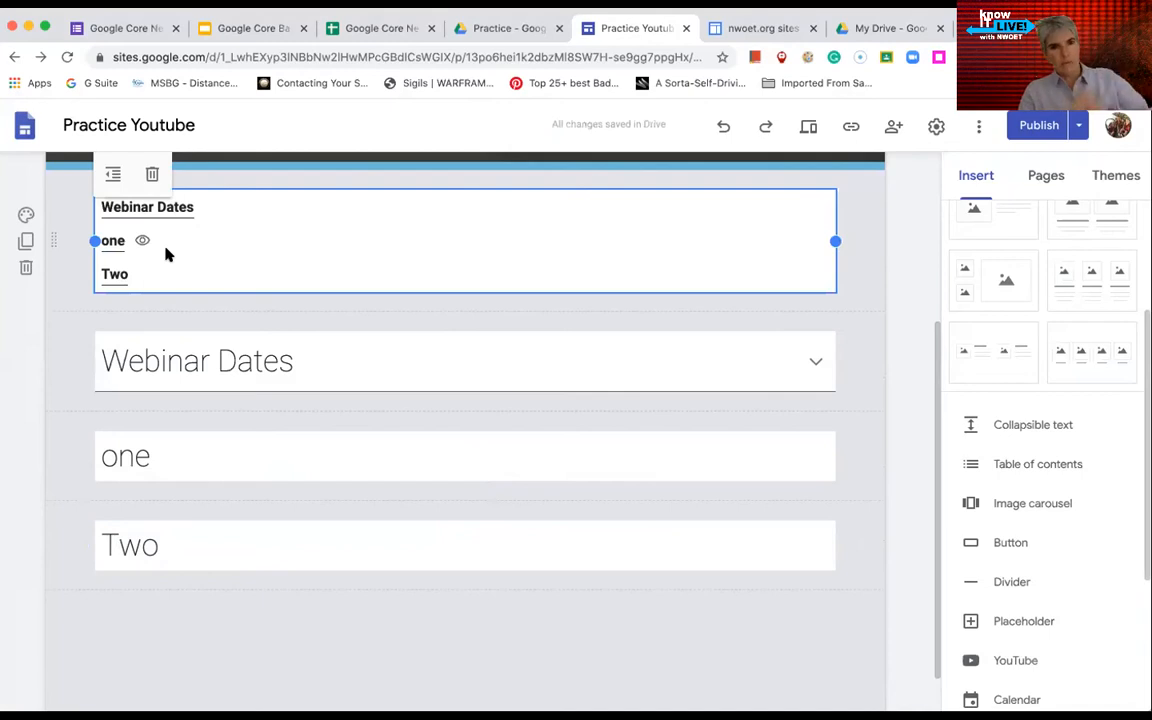
{"action": "double_click", "coordinate": [409, 637]}
{"action": "left_click", "coordinate": [409, 637]}
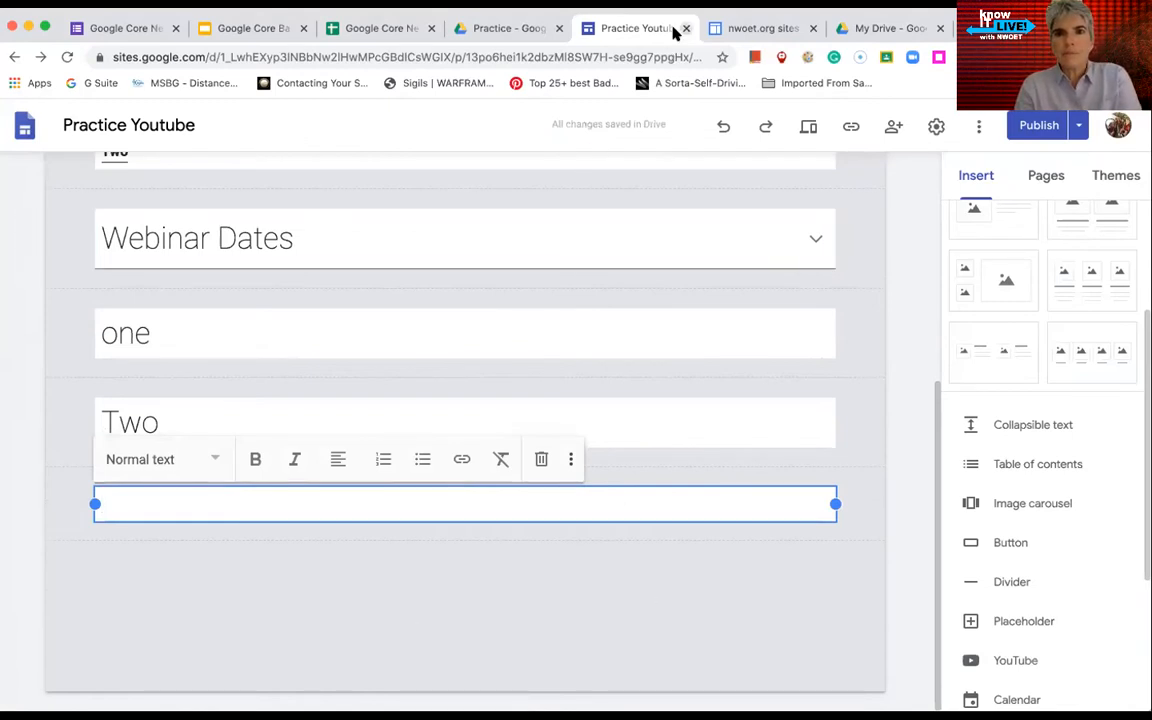
Start an image carousel and check the image upload option without choosing a file.
{"action": "left_click", "coordinate": [1024, 504]}
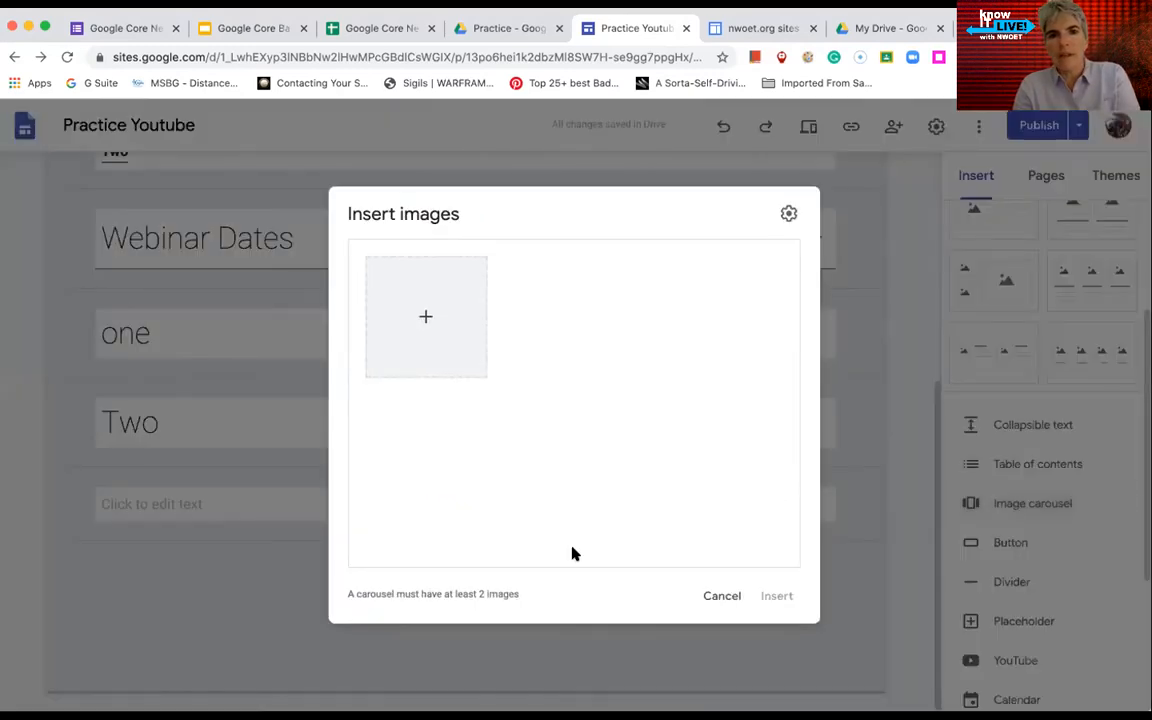
{"action": "left_click", "coordinate": [428, 317]}
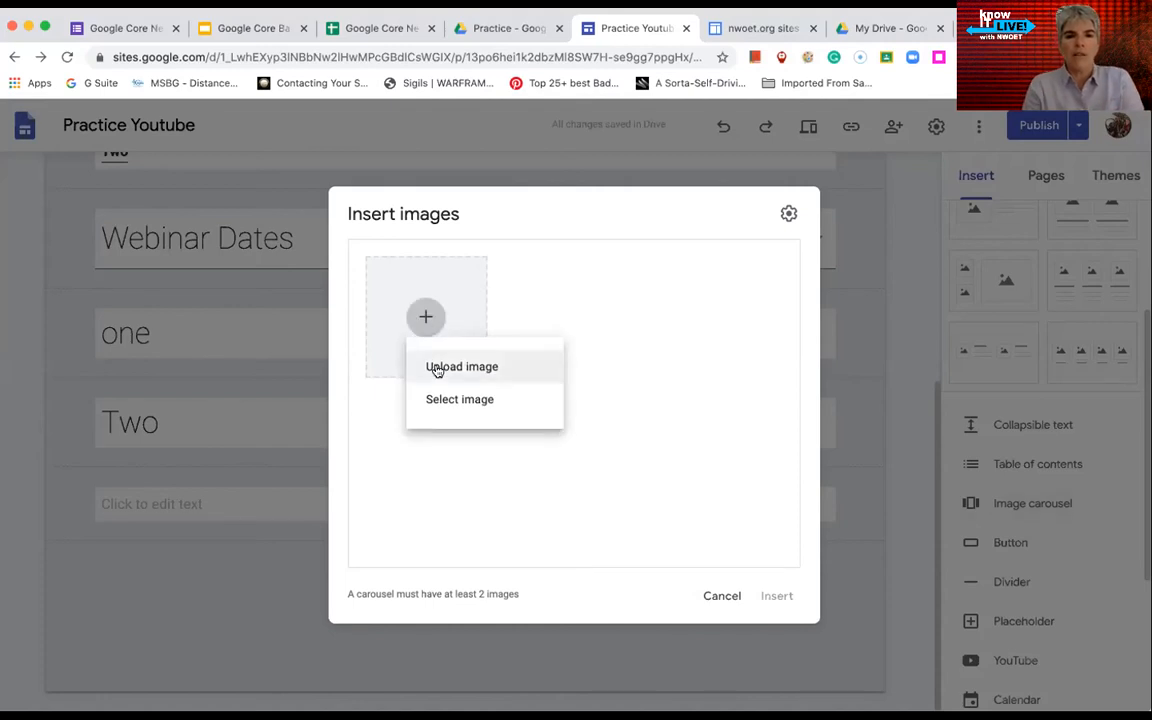
{"action": "left_click", "coordinate": [448, 369]}
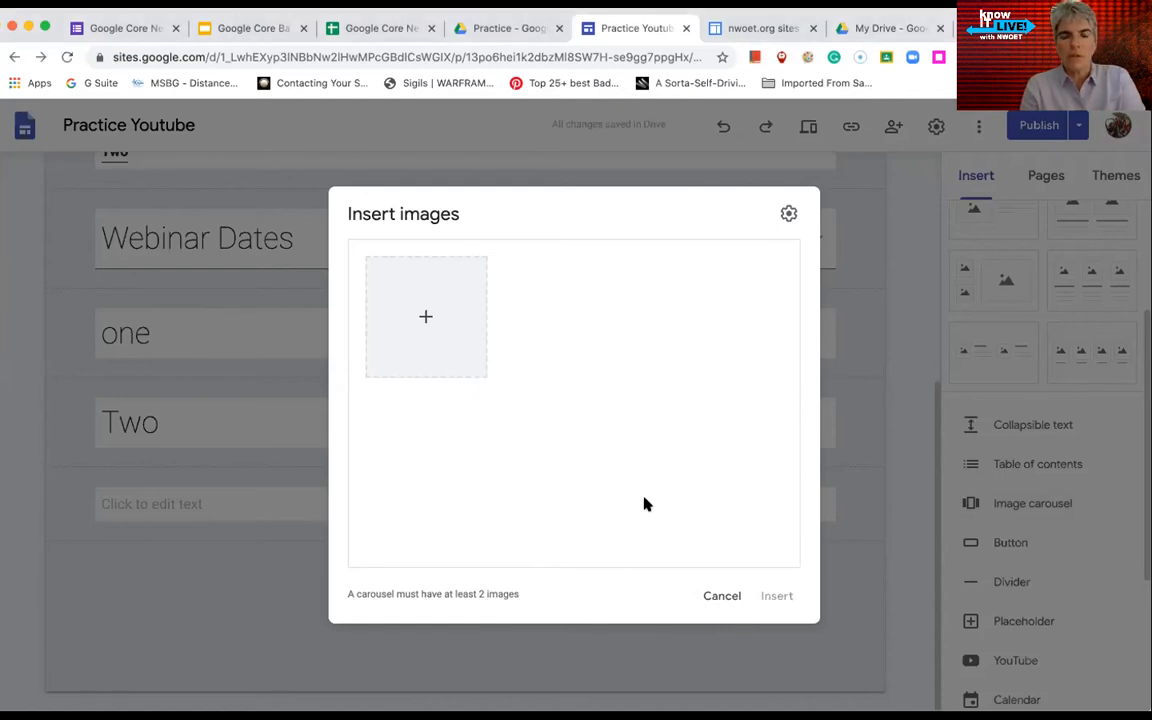
Select carousel images through Google Image Search by searching for "llama".
{"action": "left_click", "coordinate": [413, 305]}
{"action": "left_click", "coordinate": [470, 400]}
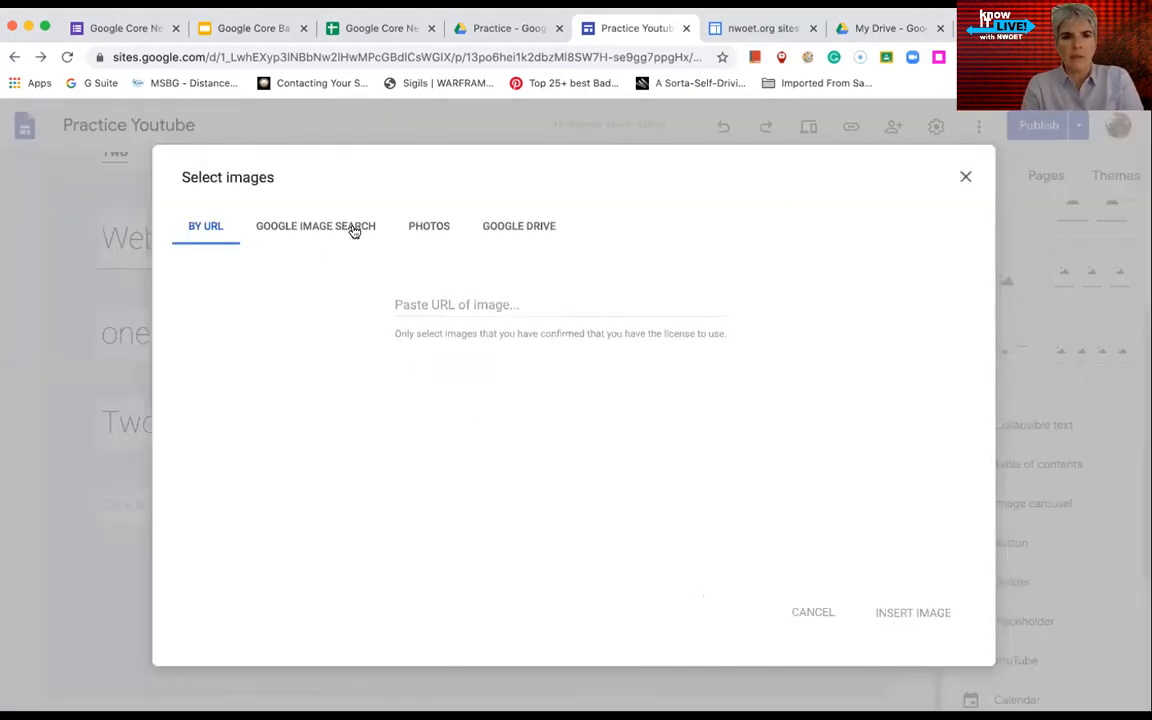
{"action": "left_click", "coordinate": [354, 231]}
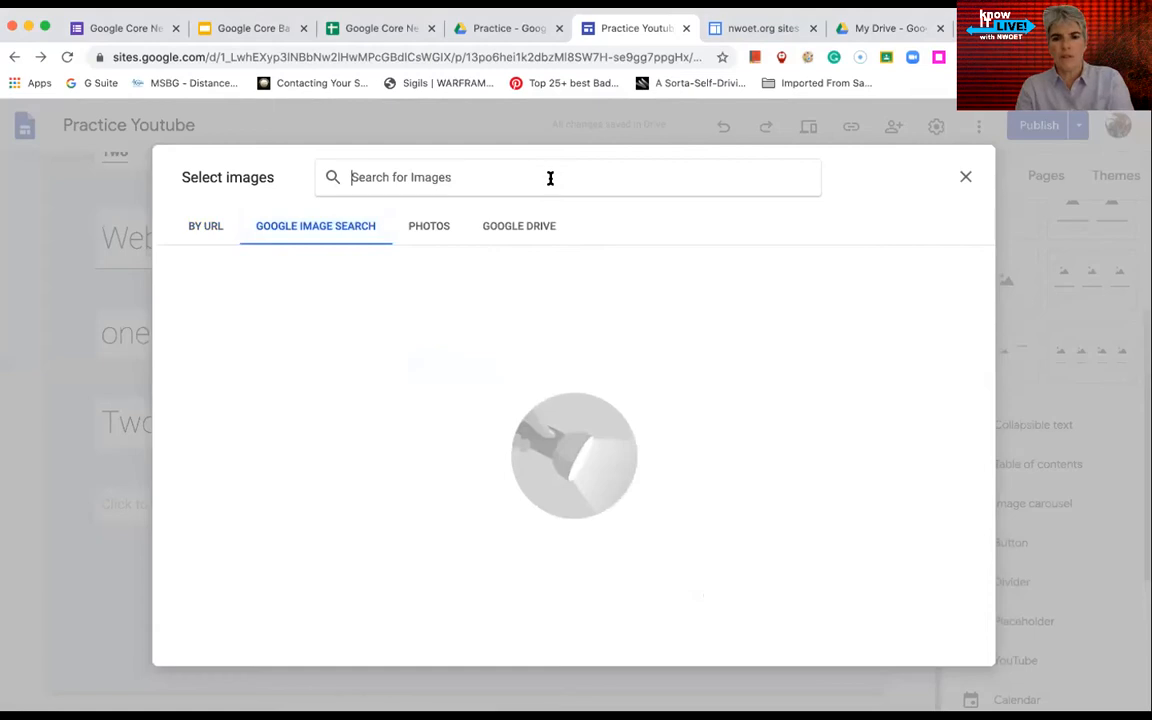
{"action": "type", "text": "llam"}
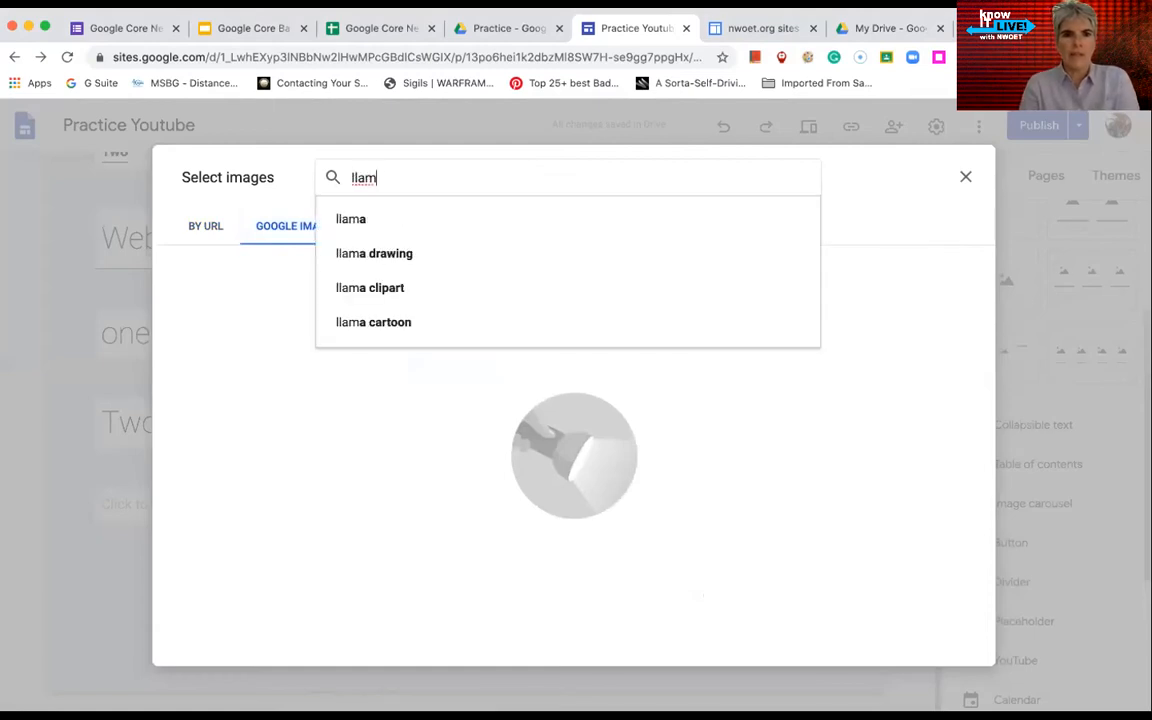
{"action": "left_click", "coordinate": [507, 219]}
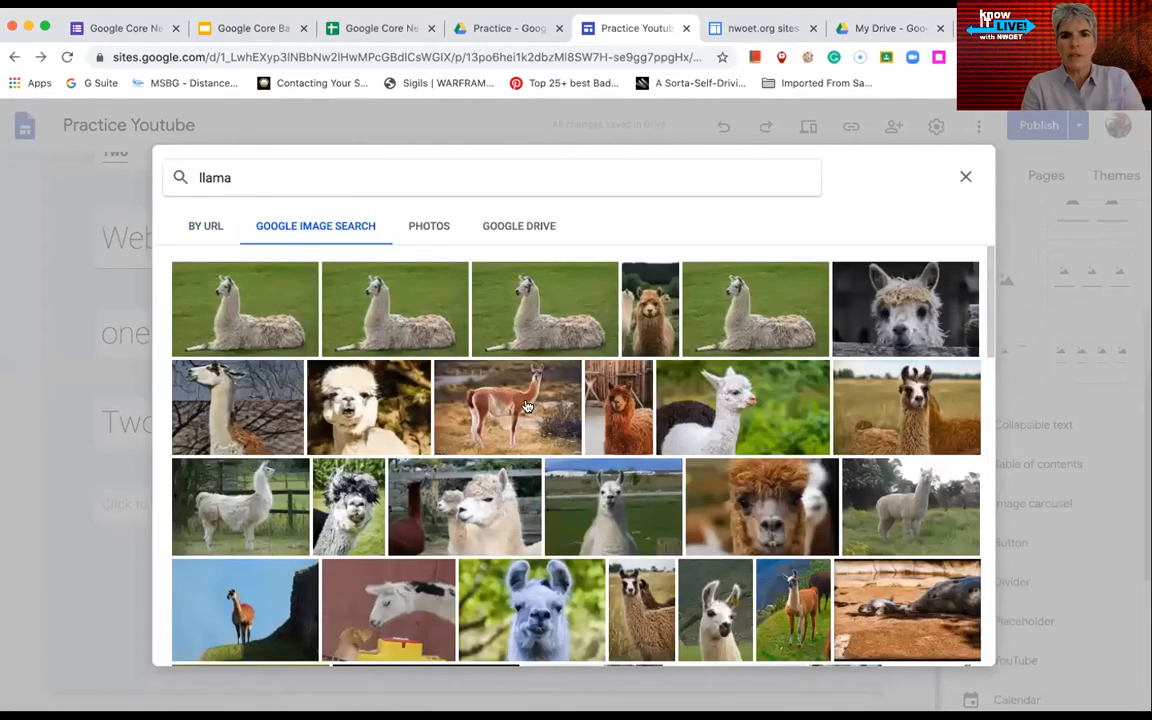
Add the standing brown-and-white llama and the brown llama face close-up to the carousel, and insert it into the page.
{"action": "left_click", "coordinate": [480, 366]}
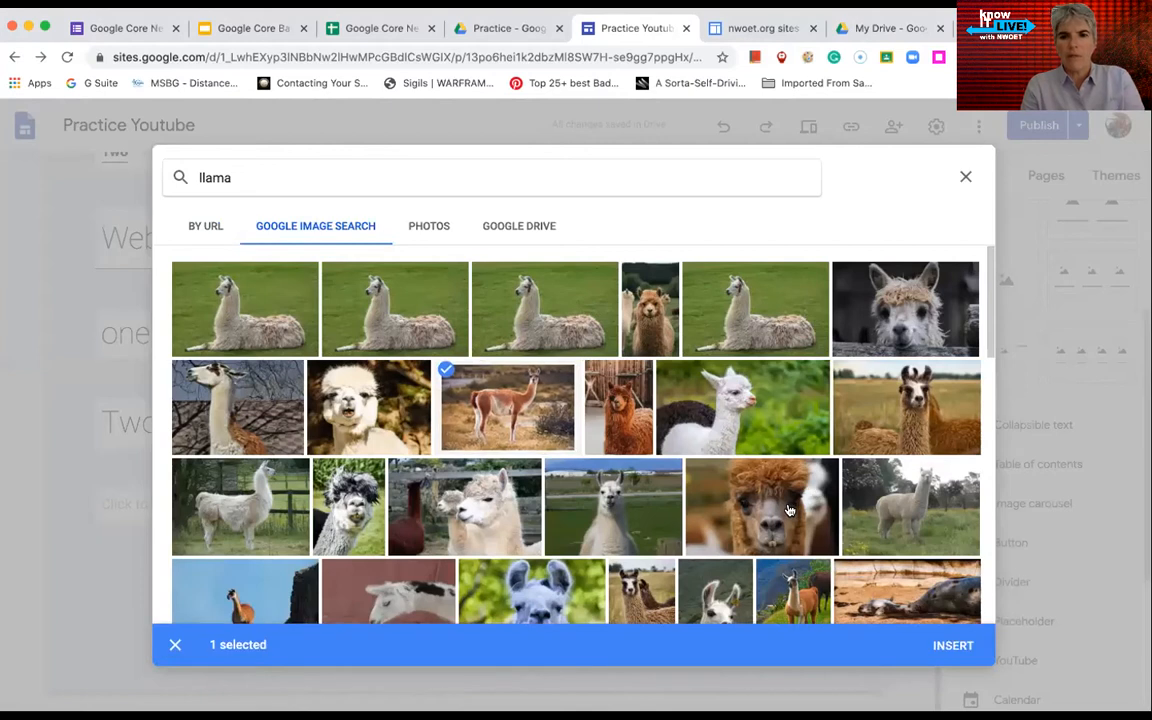
{"action": "left_click", "coordinate": [788, 510]}
{"action": "left_click", "coordinate": [946, 645]}
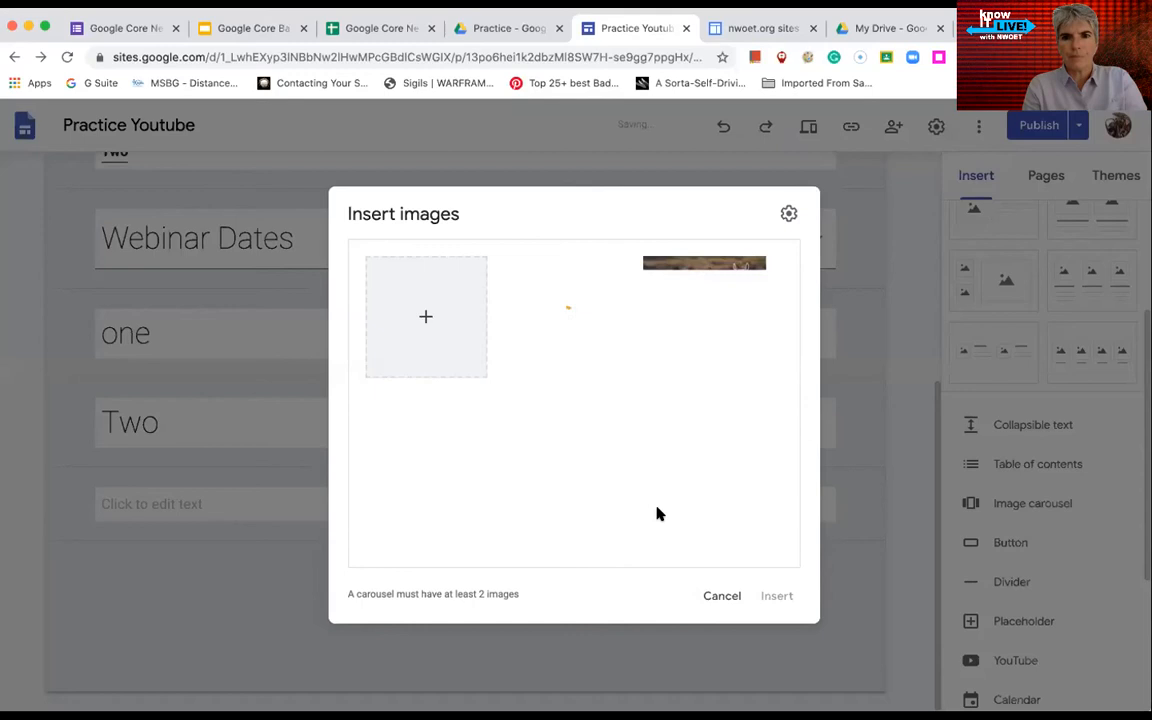
{"action": "left_click", "coordinate": [772, 596]}
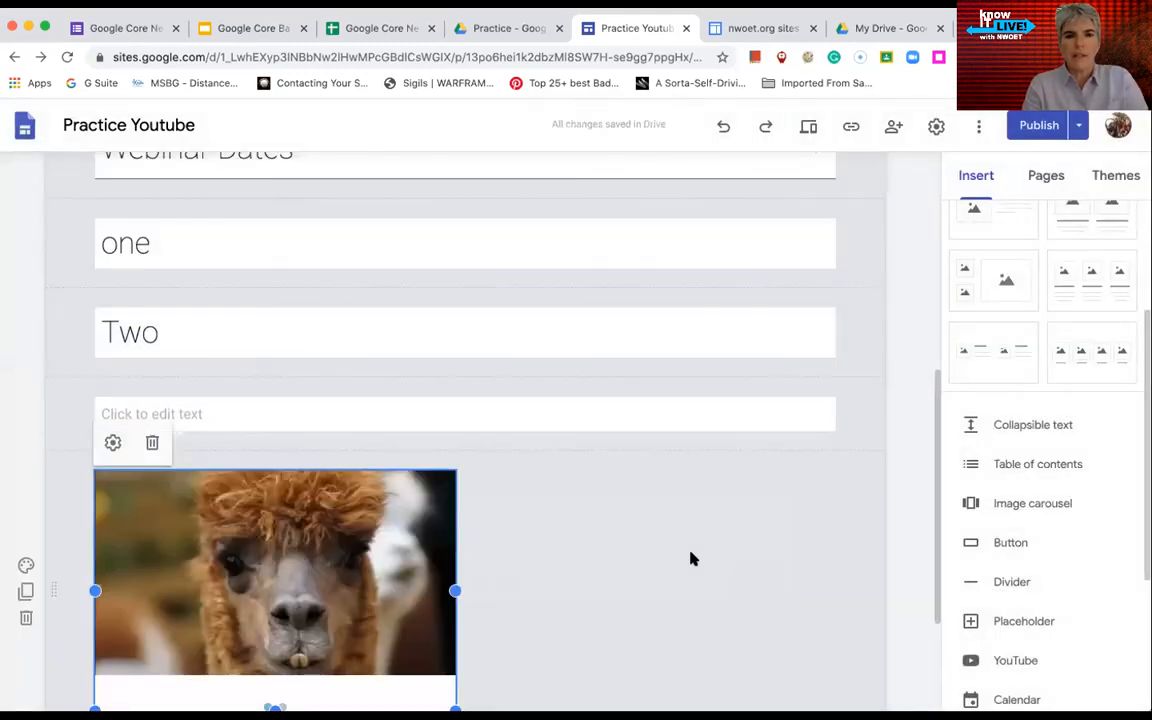
Preview the page, flip through the carousel's llama images, and return to the carousel in the editor.
{"action": "left_click", "coordinate": [809, 130]}
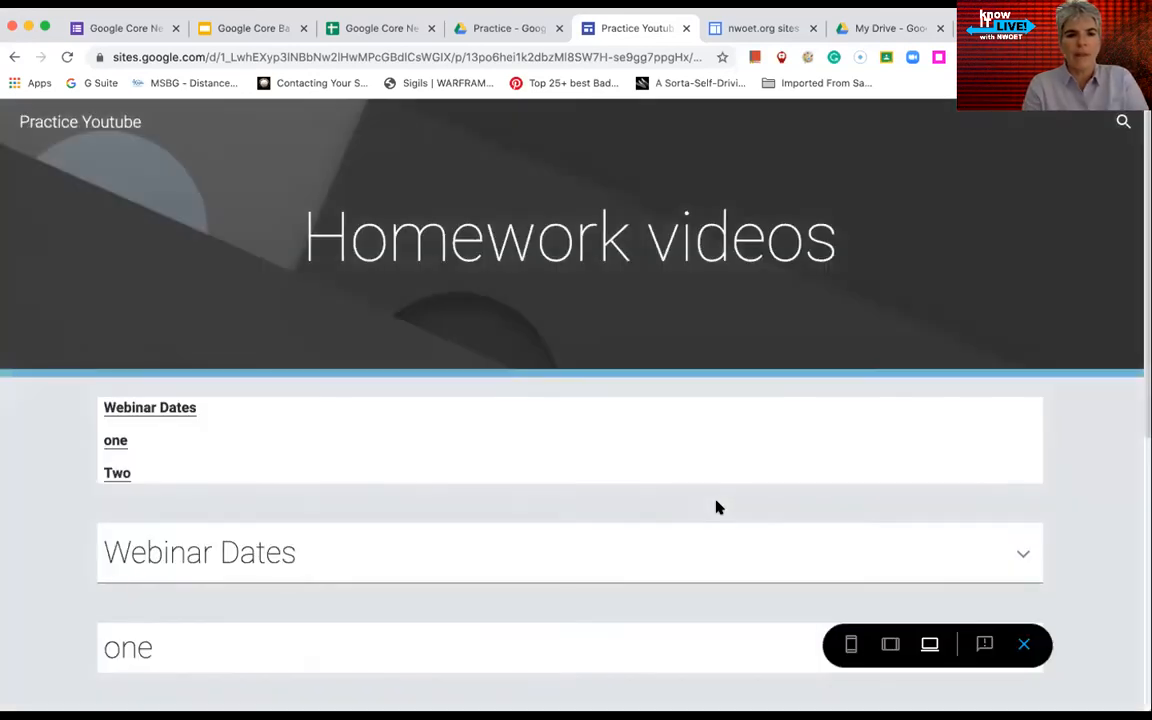
{"action": "scroll", "coordinate": [716, 507], "scroll_direction": "down", "scroll_amount": 5}
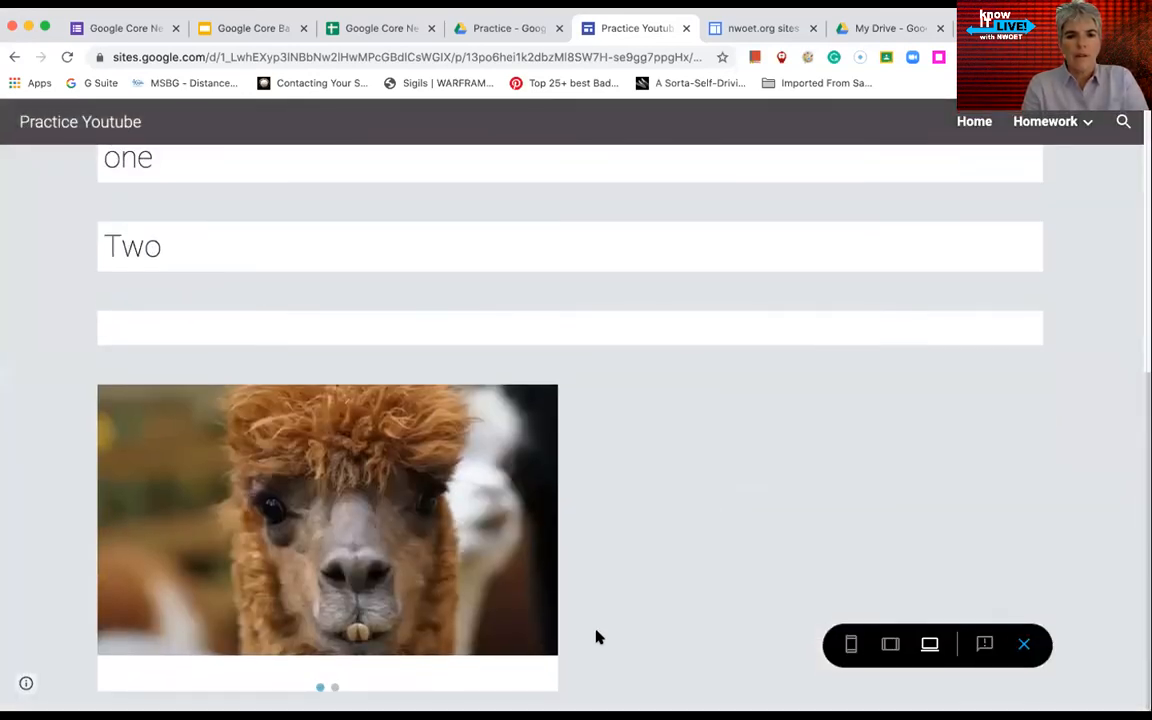
{"action": "mouse_move", "coordinate": [447, 606]}
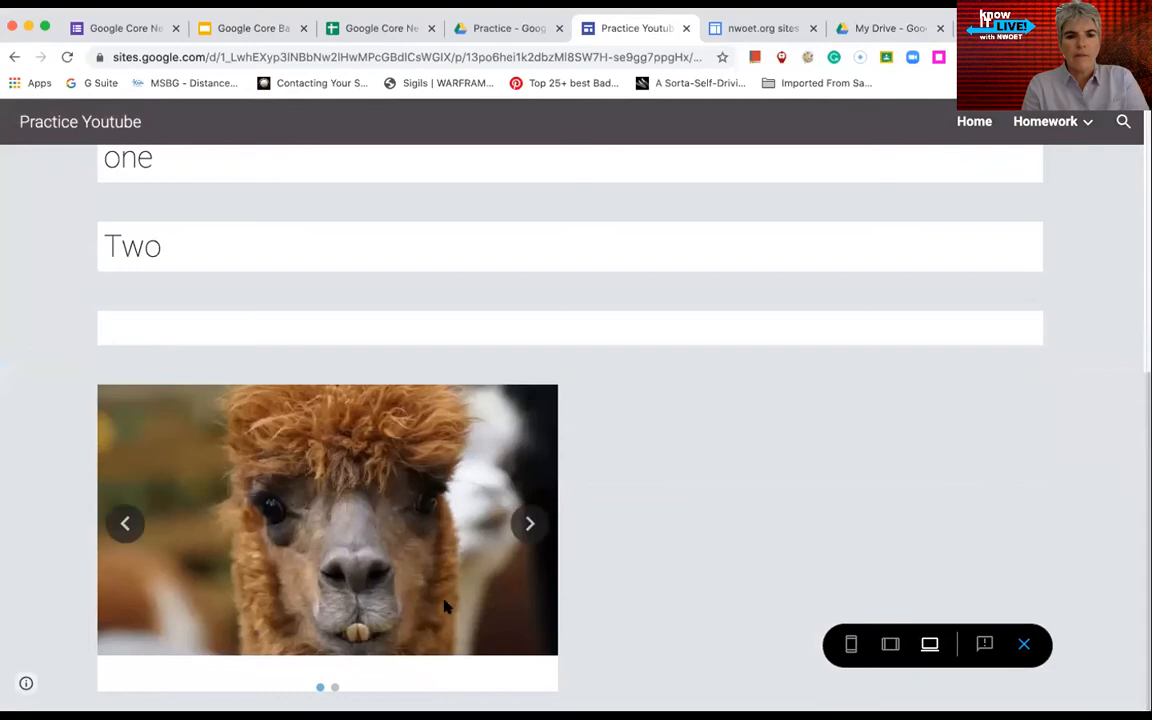
{"action": "left_click", "coordinate": [526, 529]}
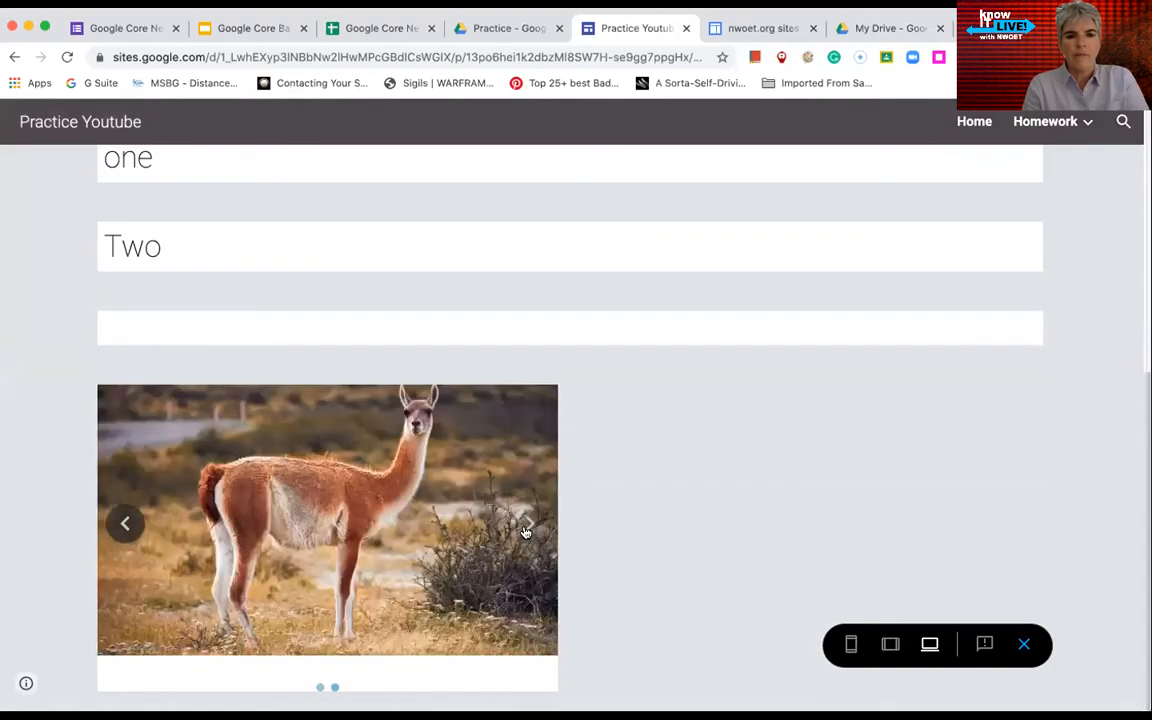
{"action": "left_click", "coordinate": [526, 531]}
{"action": "left_click", "coordinate": [526, 531]}
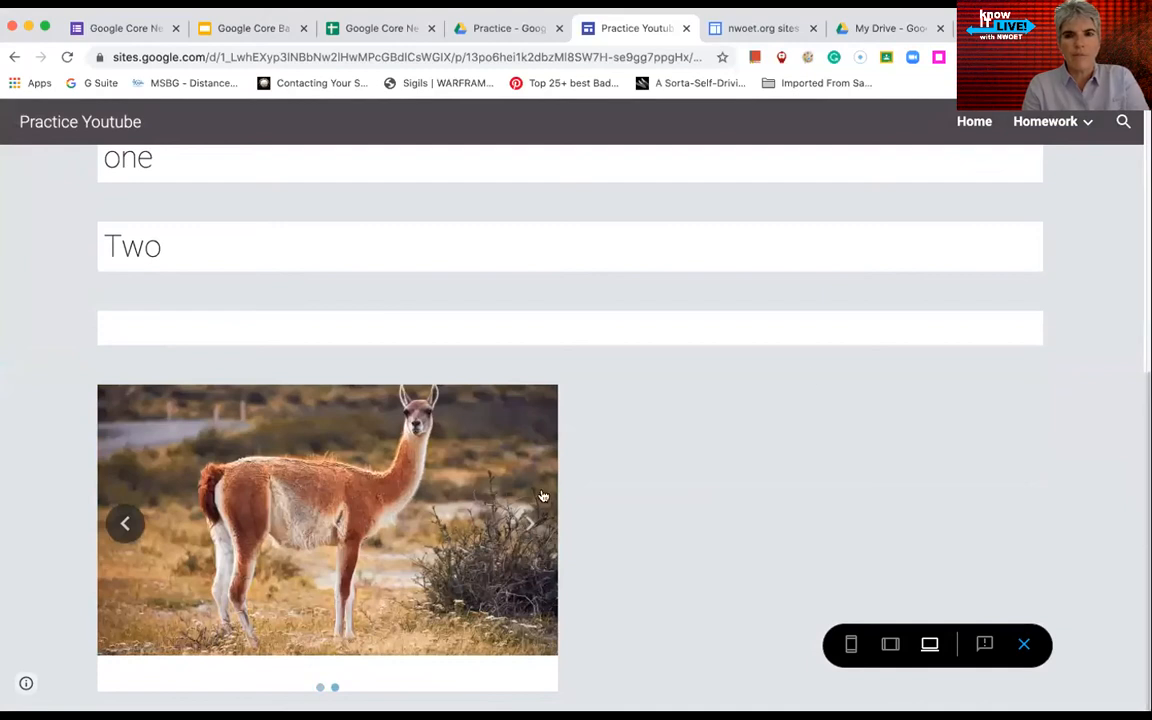
{"action": "left_click", "coordinate": [1024, 644]}
{"action": "scroll", "coordinate": [855, 542], "scroll_direction": "down", "scroll_amount": 5}
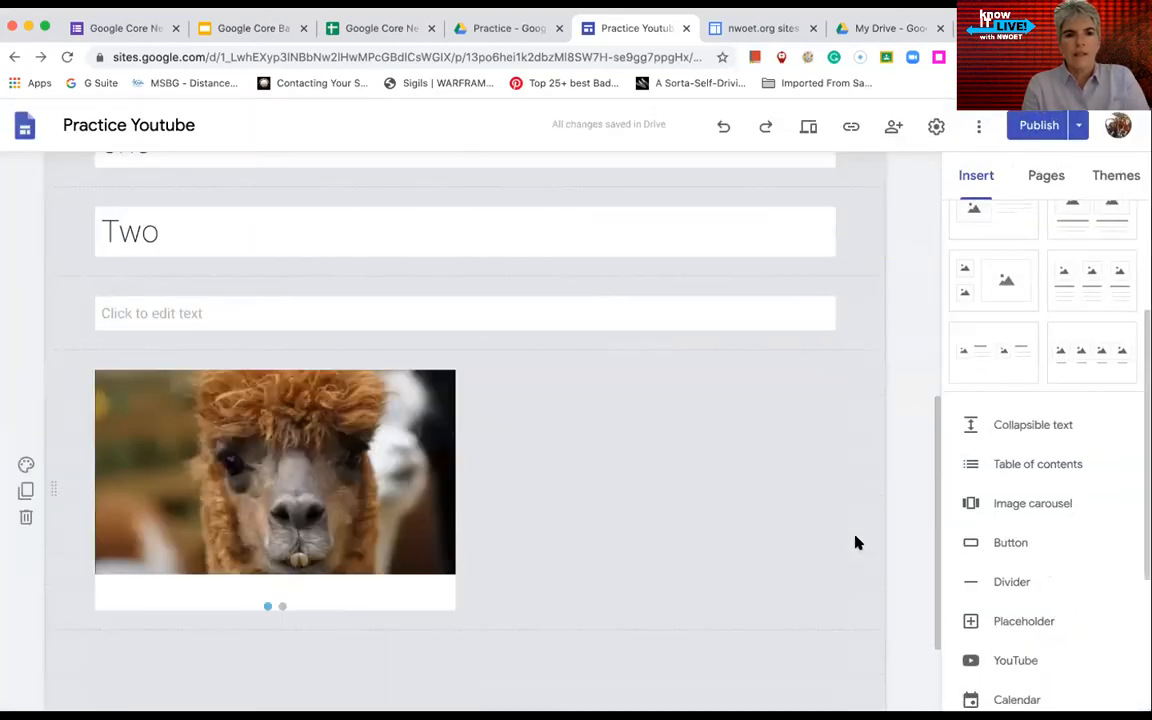
Set the llama image carousel to start automatically with a Medium transition speed and update it.
{"action": "left_click", "coordinate": [329, 421]}
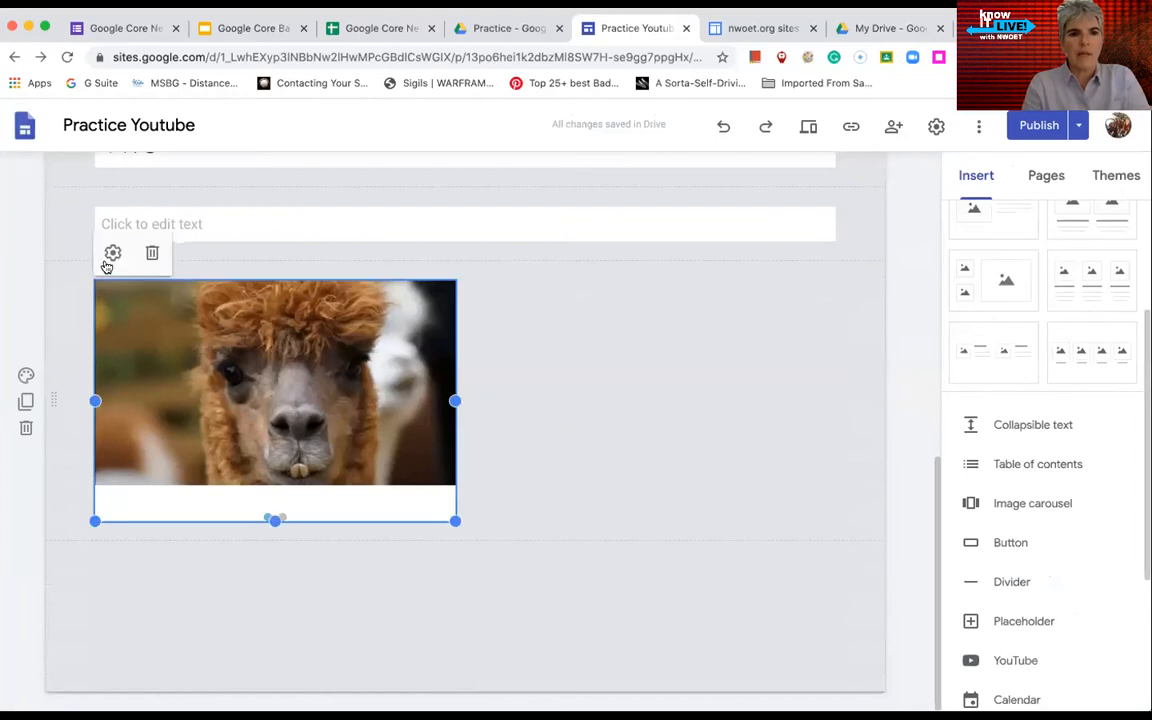
{"action": "left_click", "coordinate": [110, 256]}
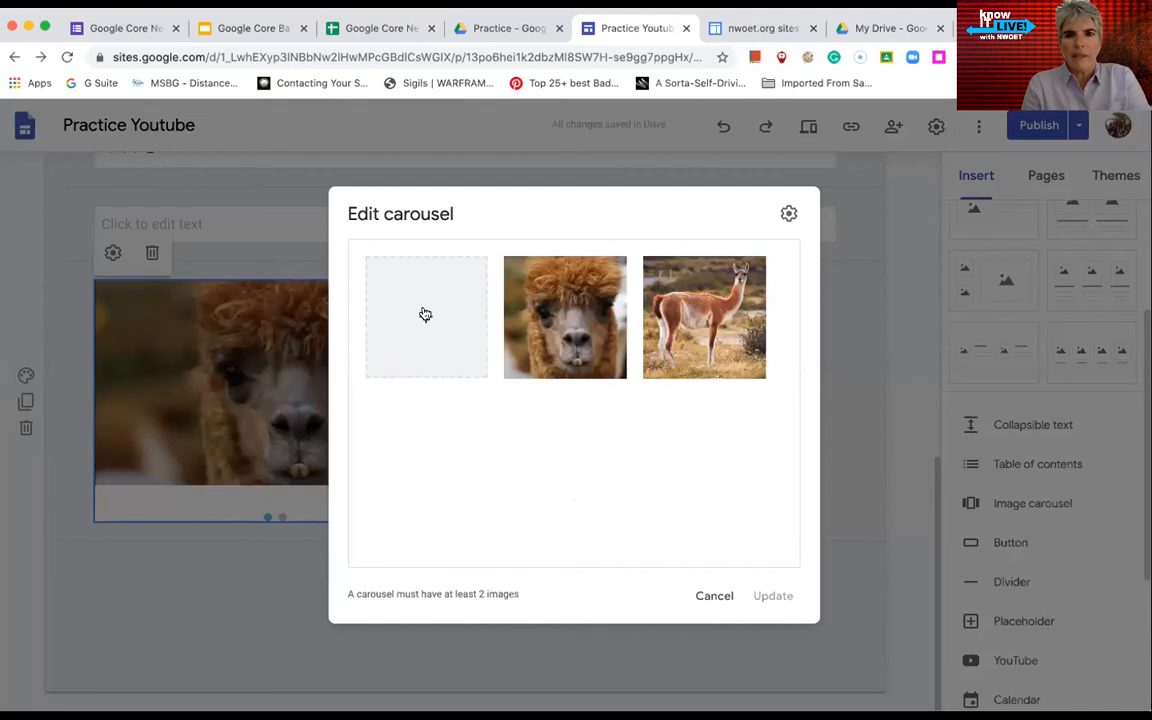
{"action": "left_click", "coordinate": [793, 214]}
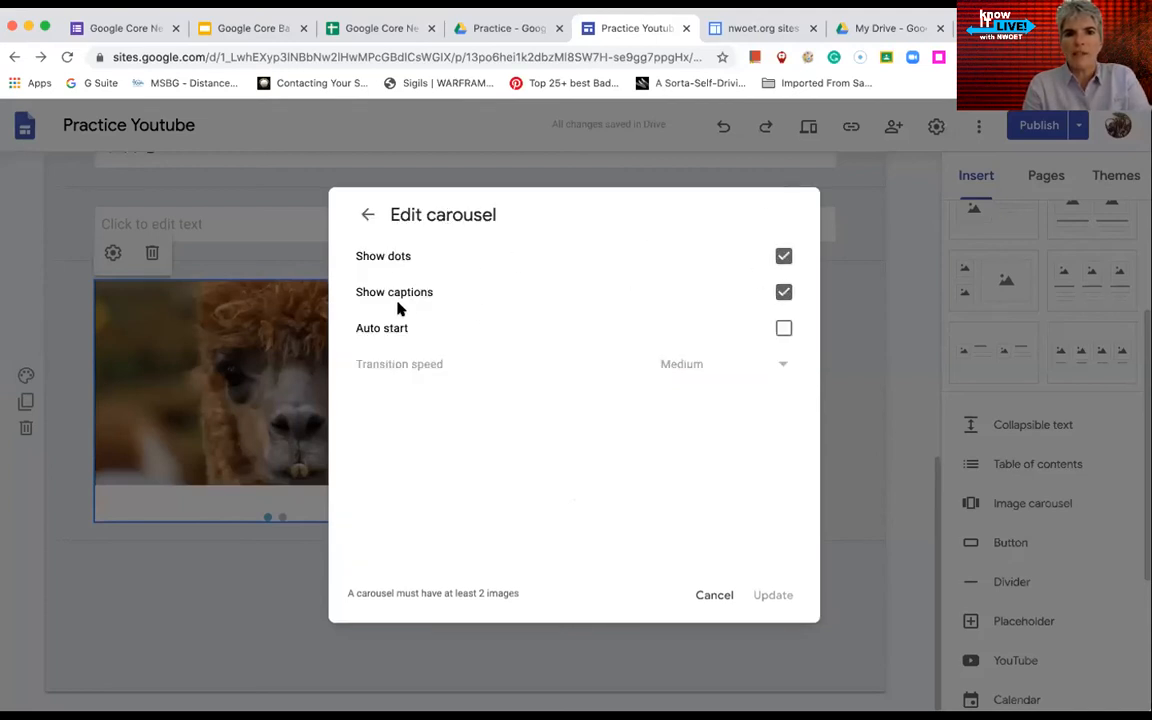
{"action": "left_click", "coordinate": [784, 330]}
{"action": "left_click", "coordinate": [780, 366]}
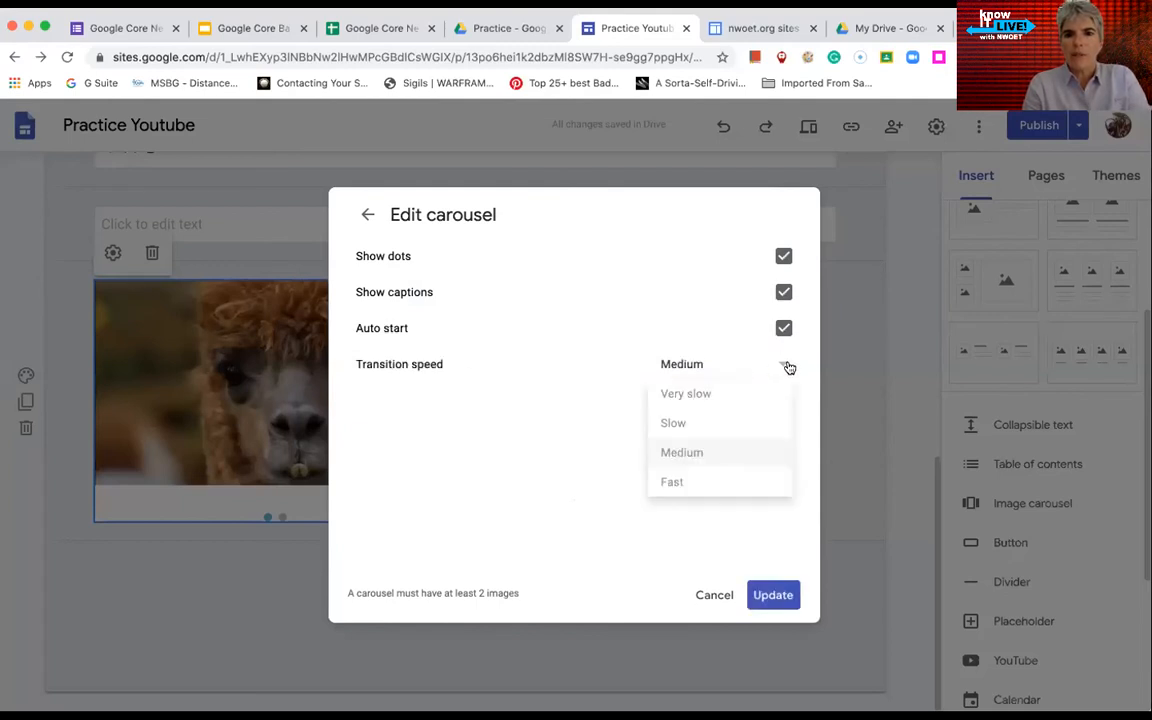
{"action": "left_click", "coordinate": [678, 453]}
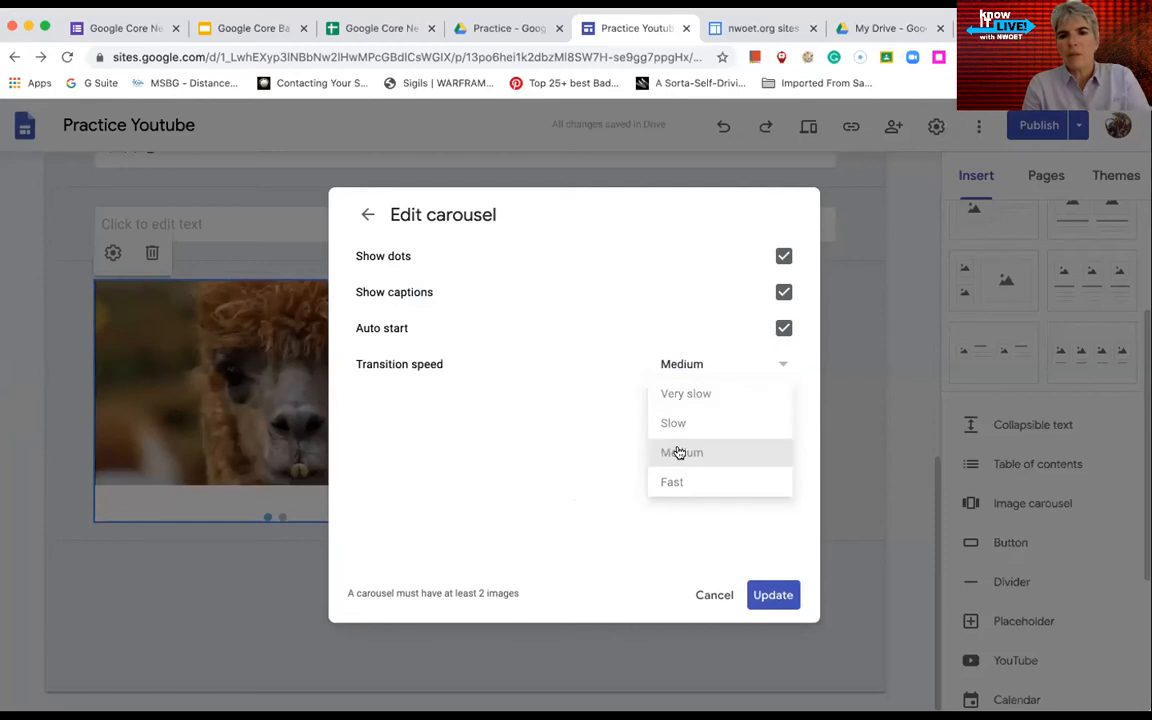
{"action": "left_click", "coordinate": [780, 594]}
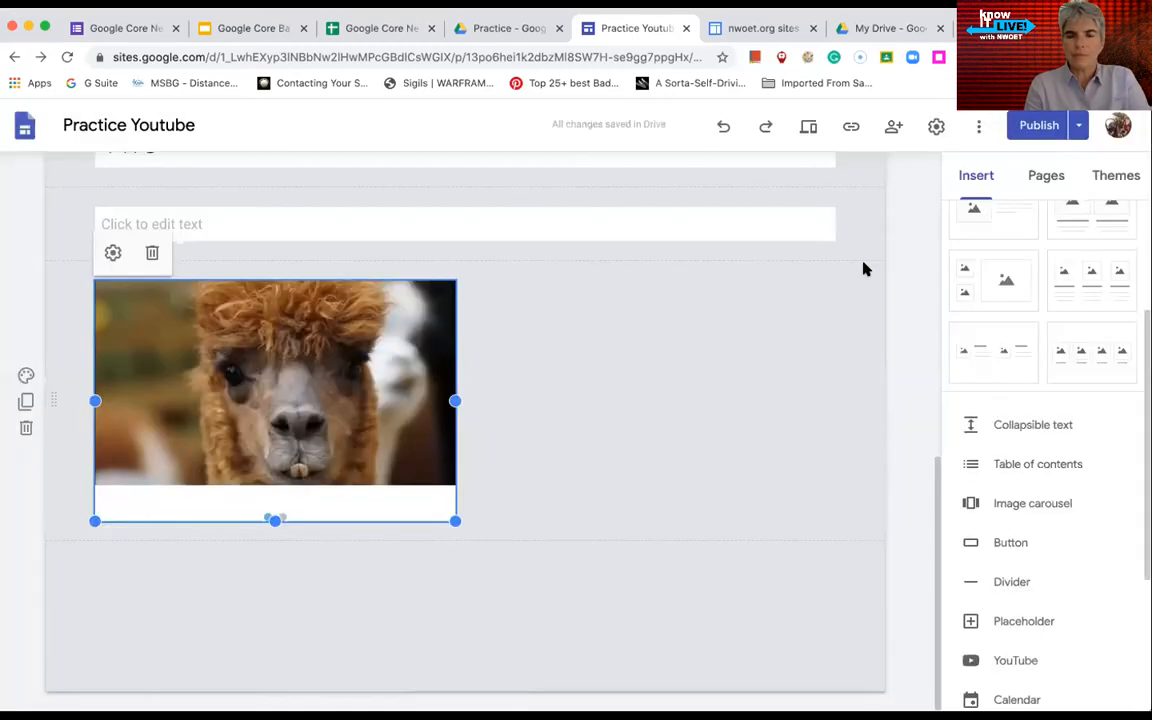
Preview the page to watch the carousel change images automatically, and return to the editor.
{"action": "left_click", "coordinate": [806, 127]}
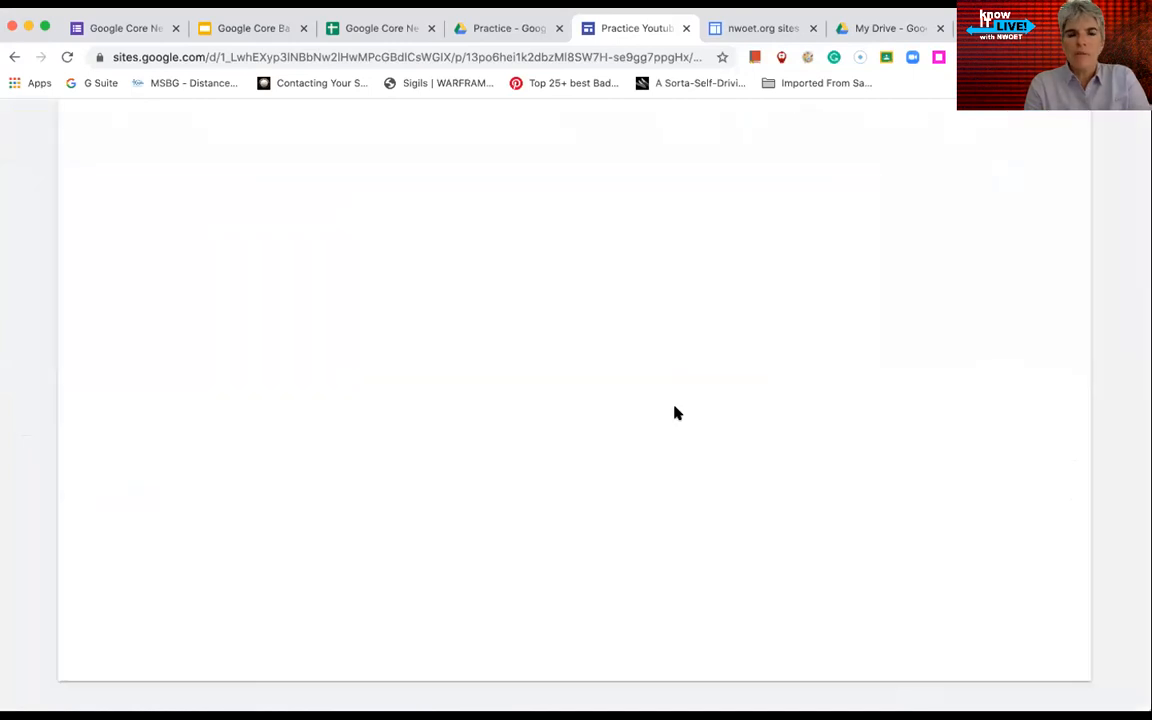
{"action": "scroll", "coordinate": [622, 463], "scroll_direction": "down", "scroll_amount": 5}
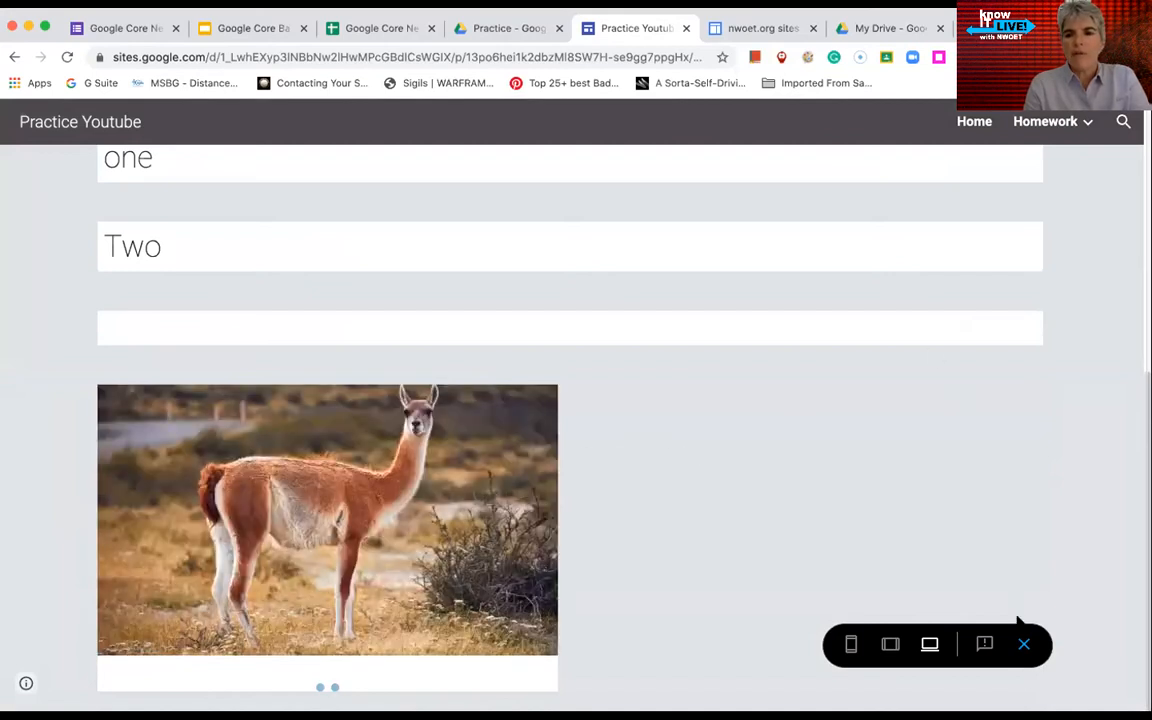
{"action": "left_click", "coordinate": [1024, 648]}
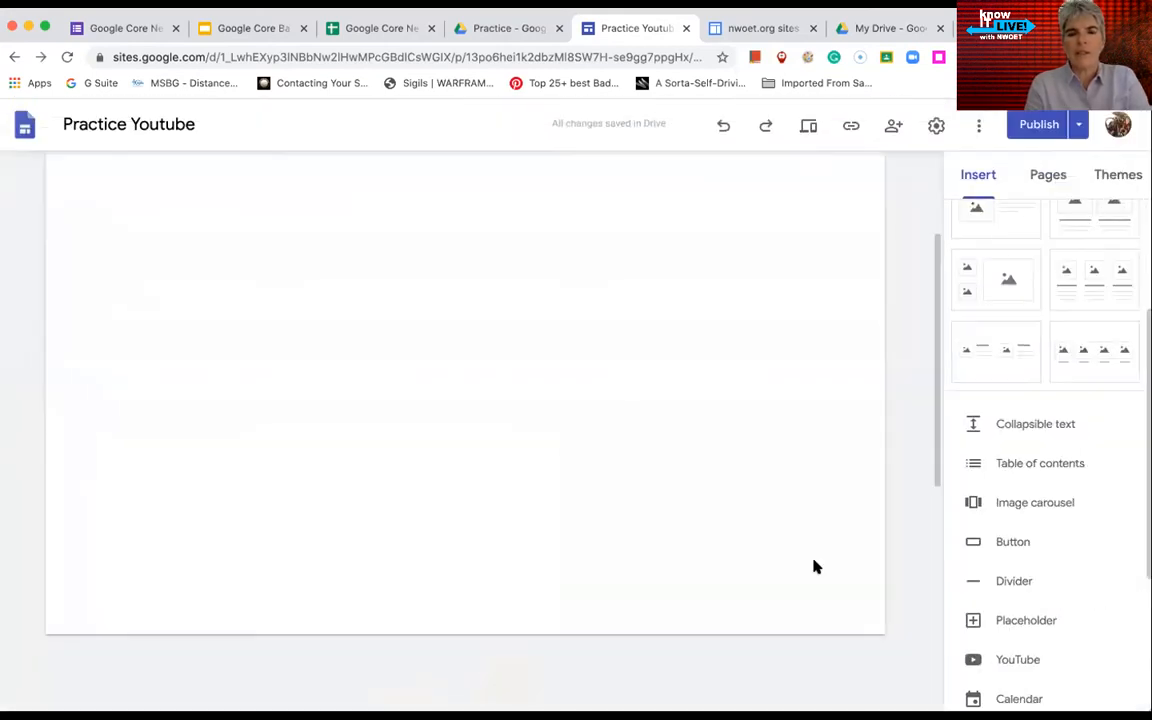
Move the llama carousel into the page header, directly beneath the "Homework videos" title.
{"action": "scroll", "coordinate": [774, 558], "scroll_direction": "up", "scroll_amount": 1}
{"action": "scroll", "coordinate": [774, 558], "scroll_direction": "down", "scroll_amount": 6}
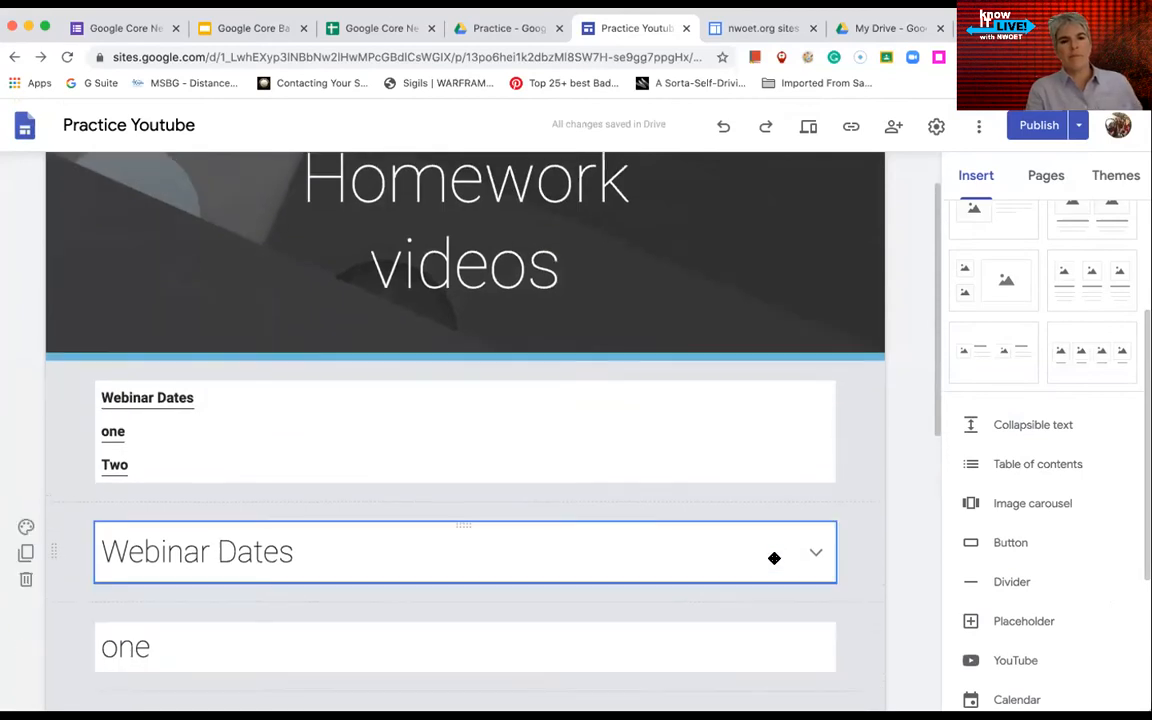
{"action": "left_click_drag", "start_coordinate": [417, 303], "coordinate": [440, 375]}
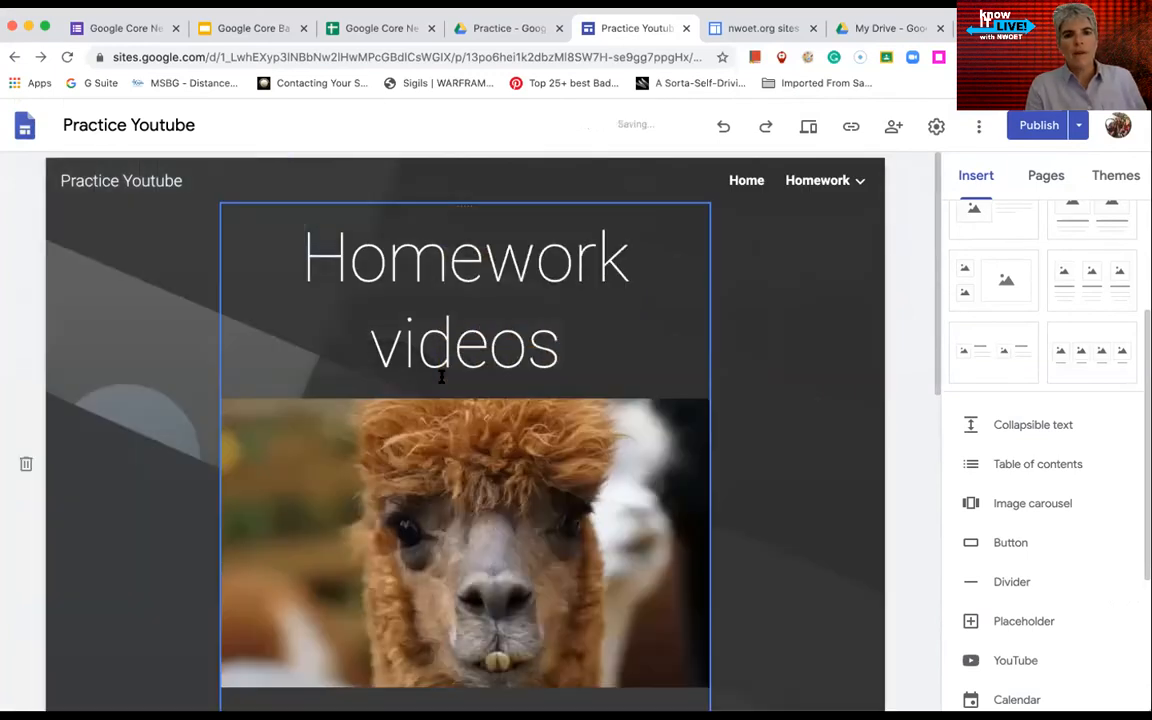
{"action": "scroll", "coordinate": [740, 465], "scroll_direction": "down", "scroll_amount": 2}
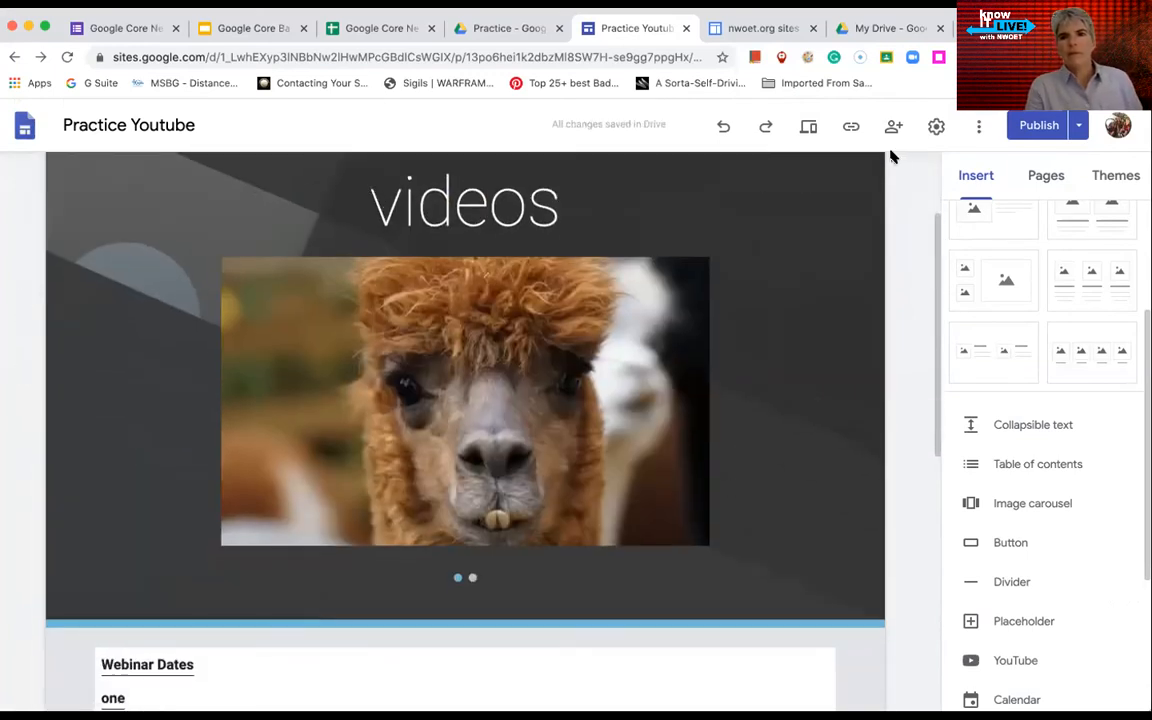
Preview the page with the carousel in the "Homework videos" header, and return to the editor.
{"action": "left_click", "coordinate": [849, 128]}
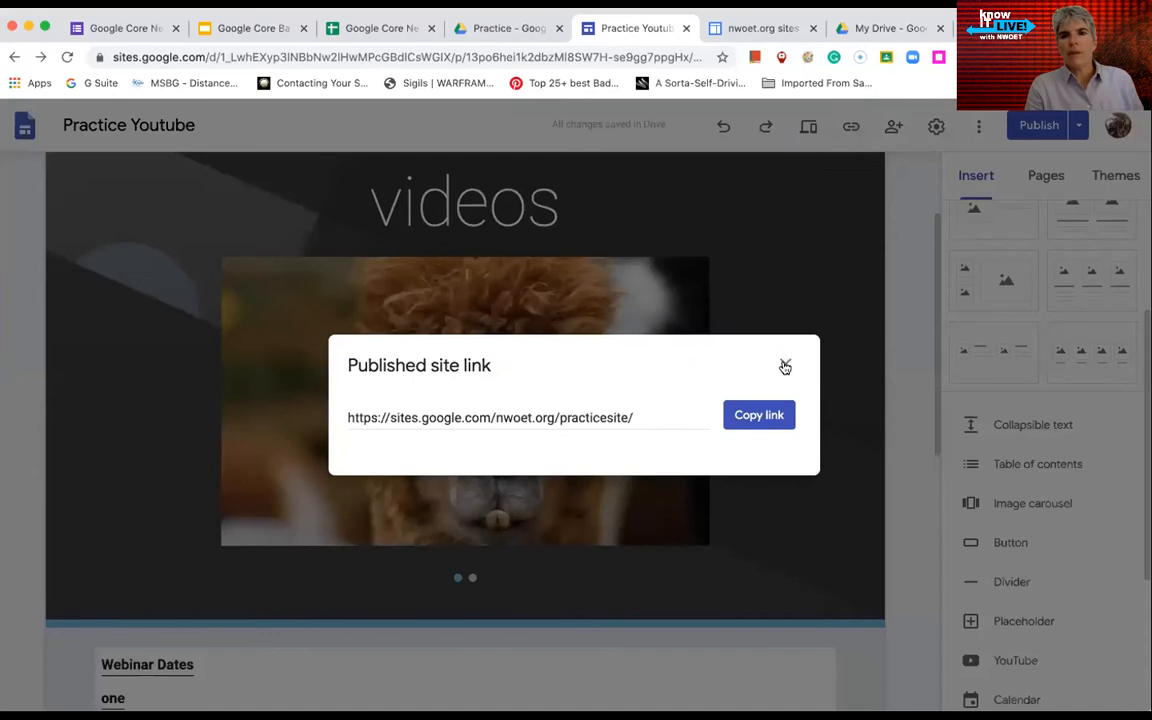
{"action": "left_click", "coordinate": [785, 366]}
{"action": "left_click", "coordinate": [808, 127]}
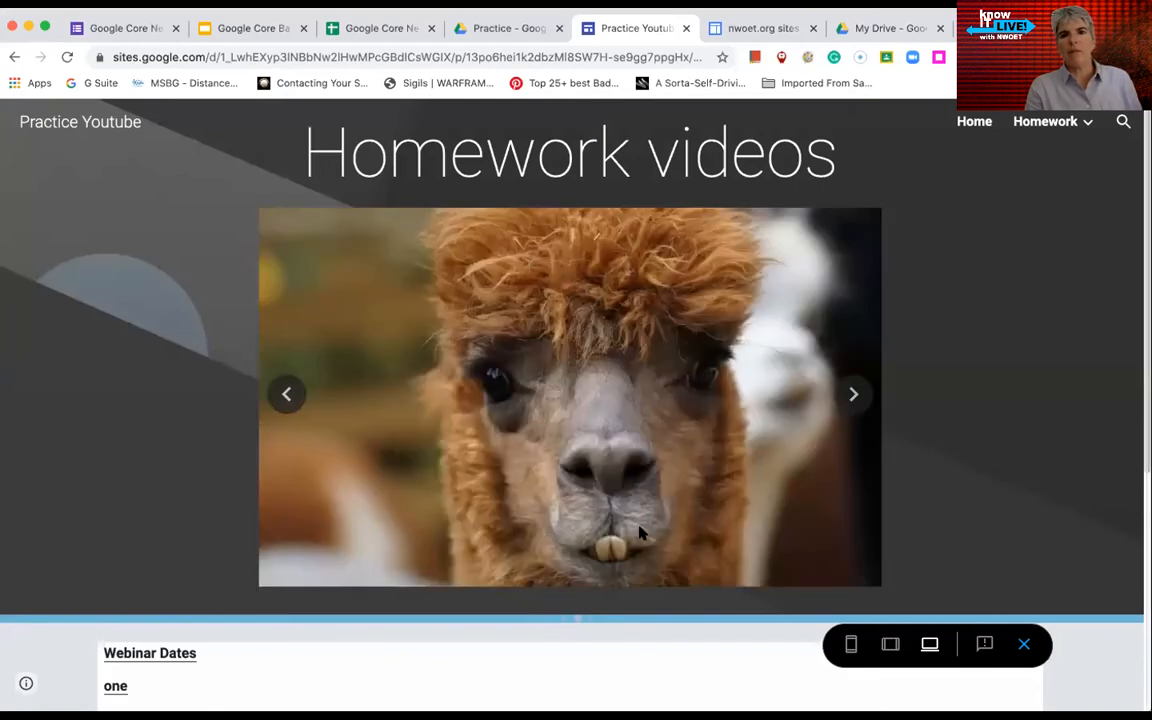
{"action": "left_click", "coordinate": [1023, 645]}
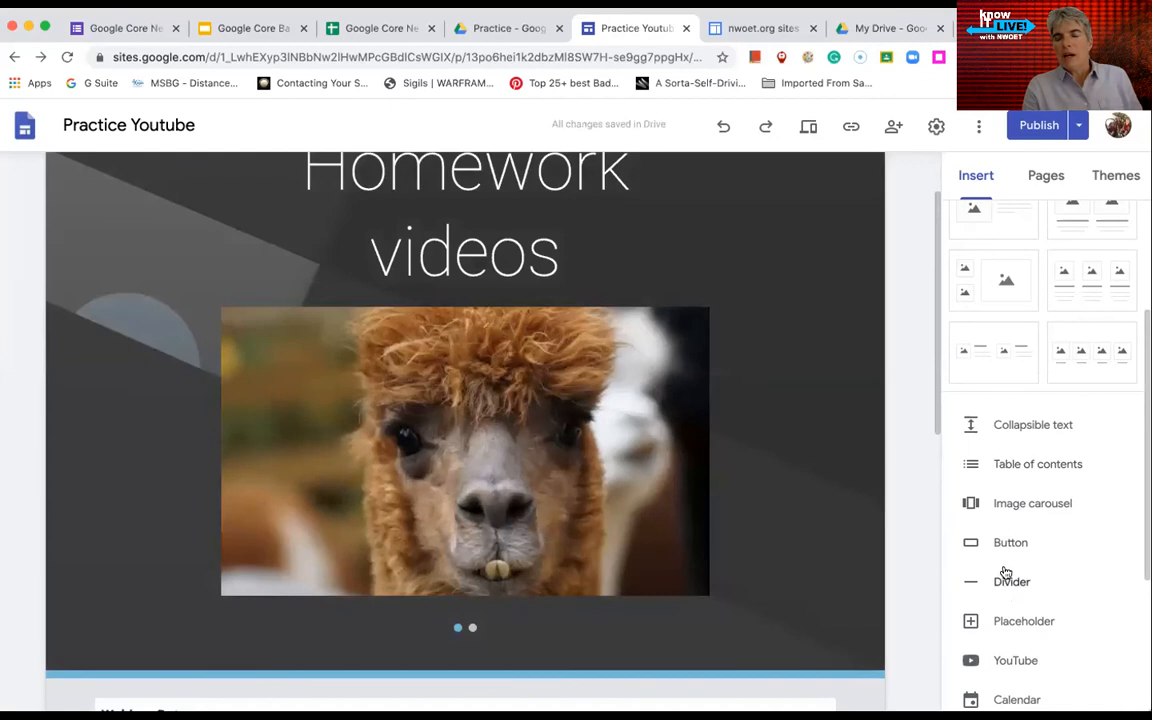
{"action": "scroll", "coordinate": [1006, 572], "scroll_direction": "down", "scroll_amount": 1}
{"action": "scroll", "coordinate": [1016, 558], "scroll_direction": "down", "scroll_amount": 3}
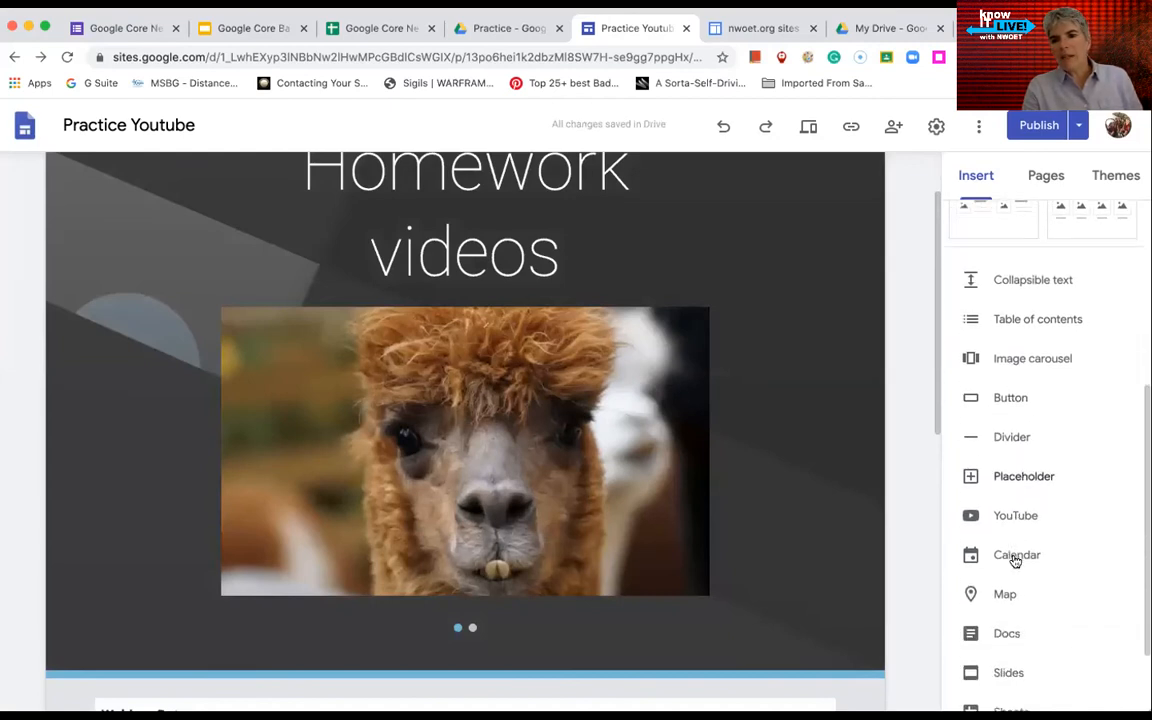
{"action": "scroll", "coordinate": [1021, 505], "scroll_direction": "down", "scroll_amount": 2}
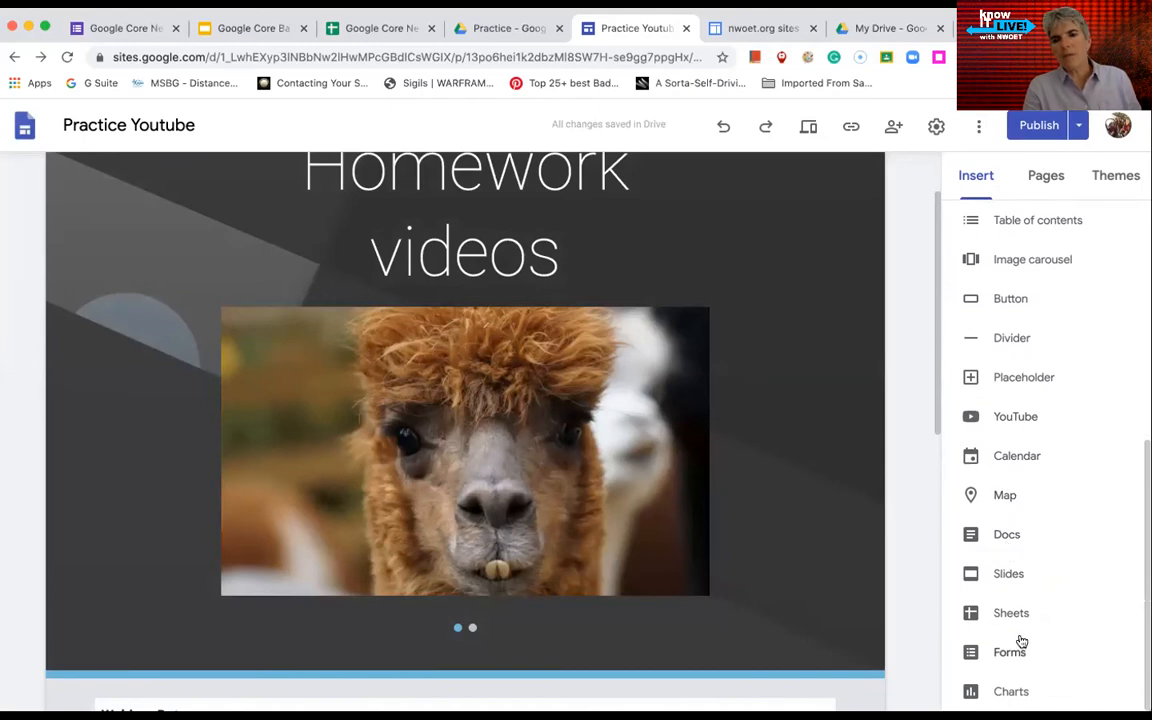
{"action": "scroll", "coordinate": [1005, 498], "scroll_direction": "up", "scroll_amount": 6}
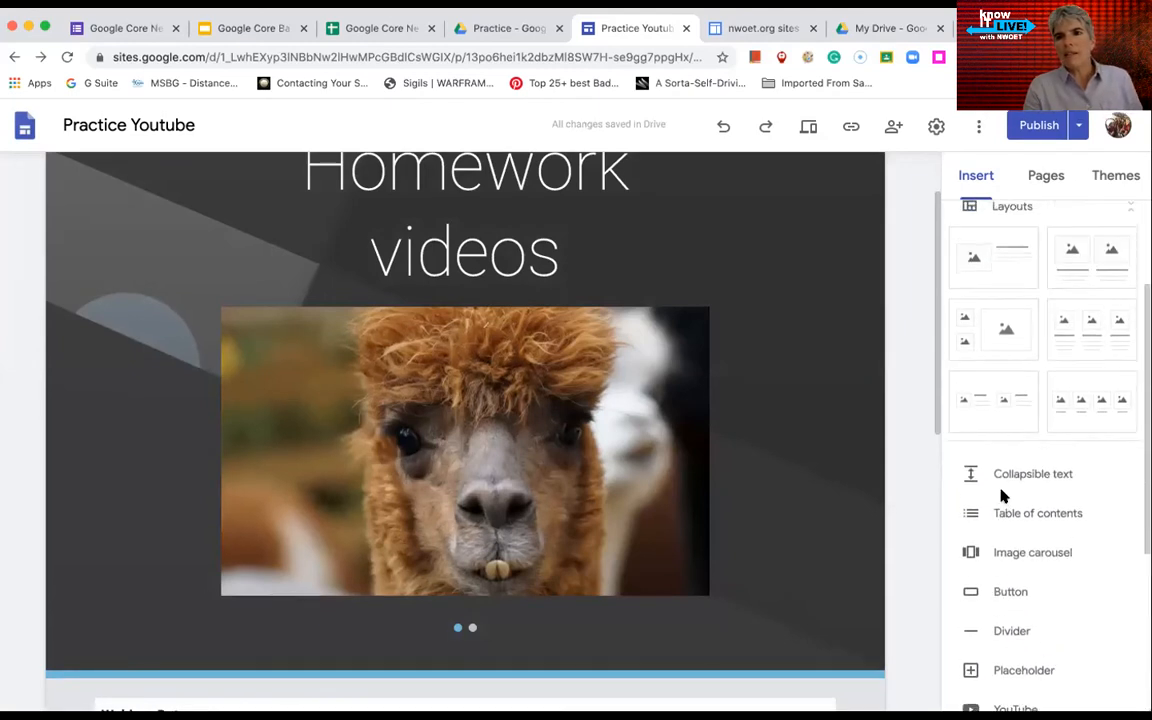